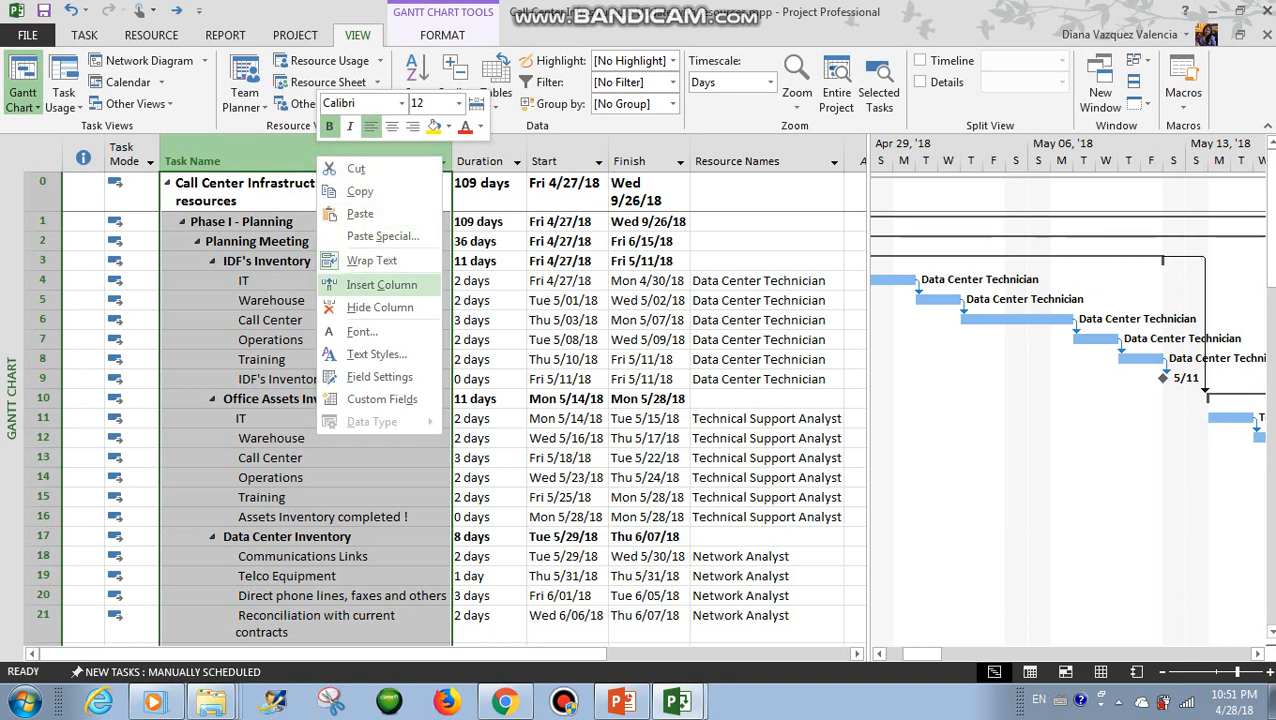
# Insert a WBS column before the Task Name column and narrow it to fit the outline numbers
pyautogui.click(381, 284)
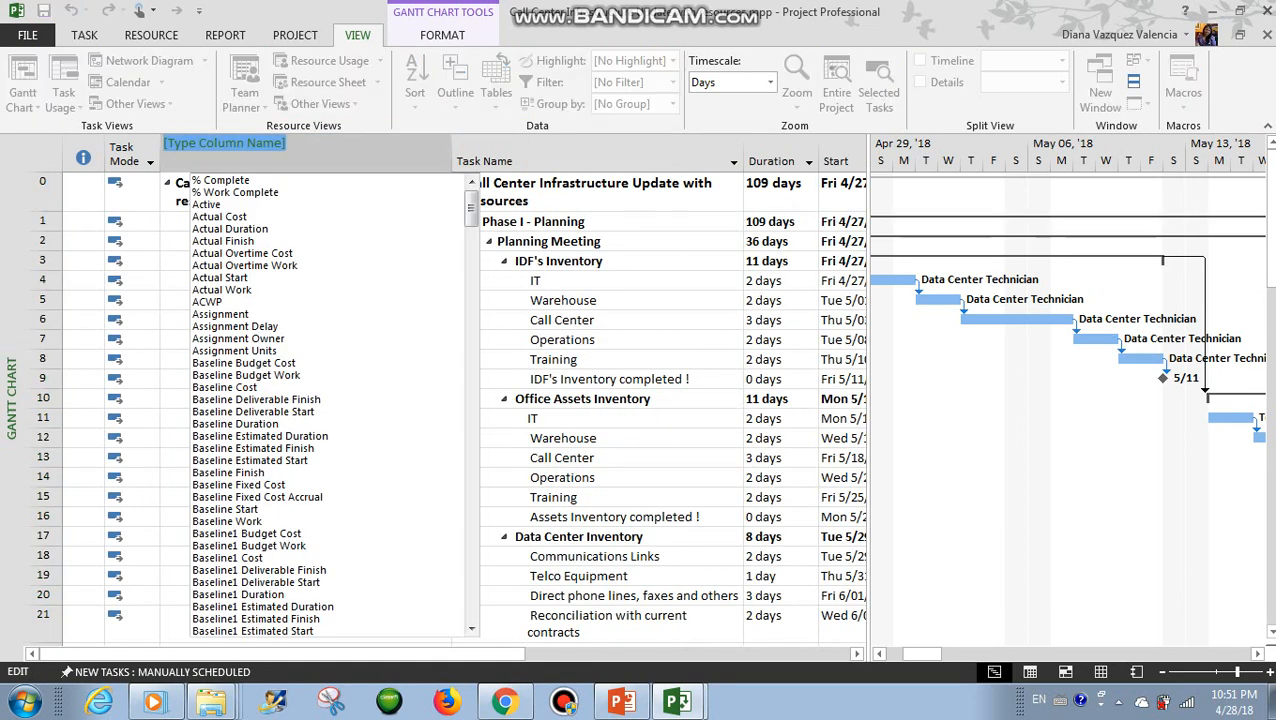
pyautogui.scroll(-20, 330, 405)
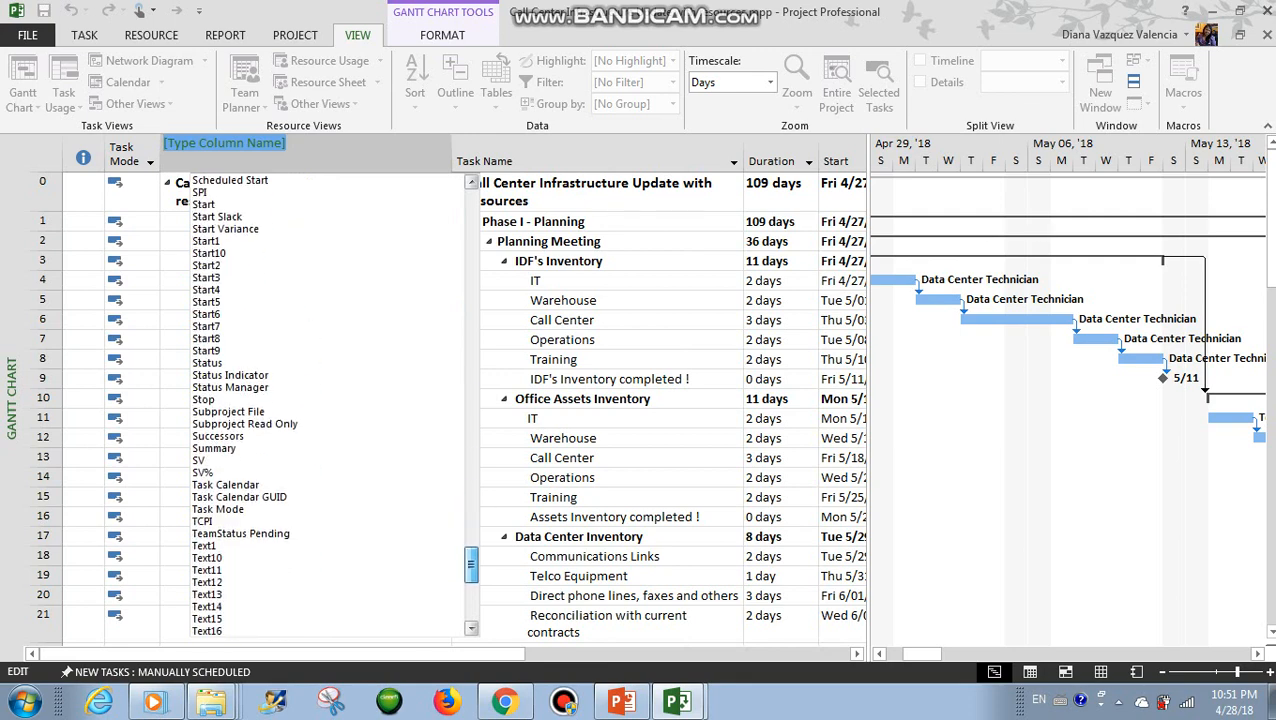
pyautogui.scroll(-12, 330, 405)
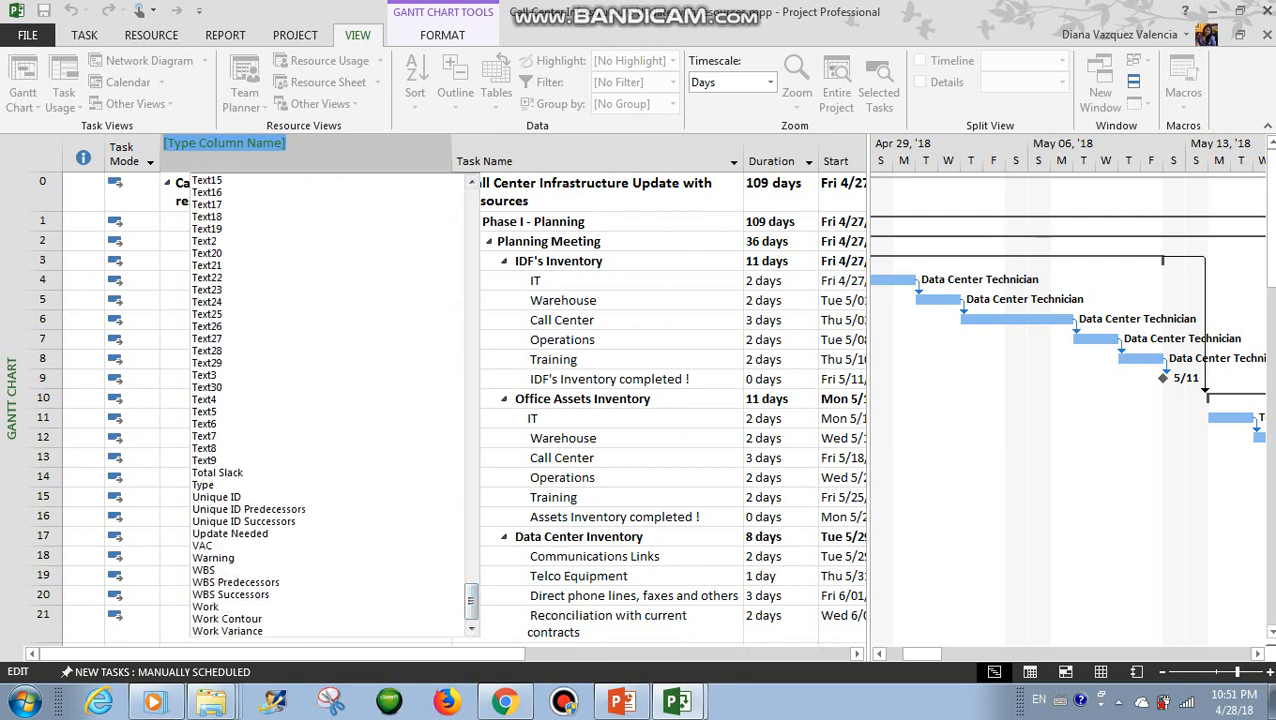
pyautogui.click(203, 570)
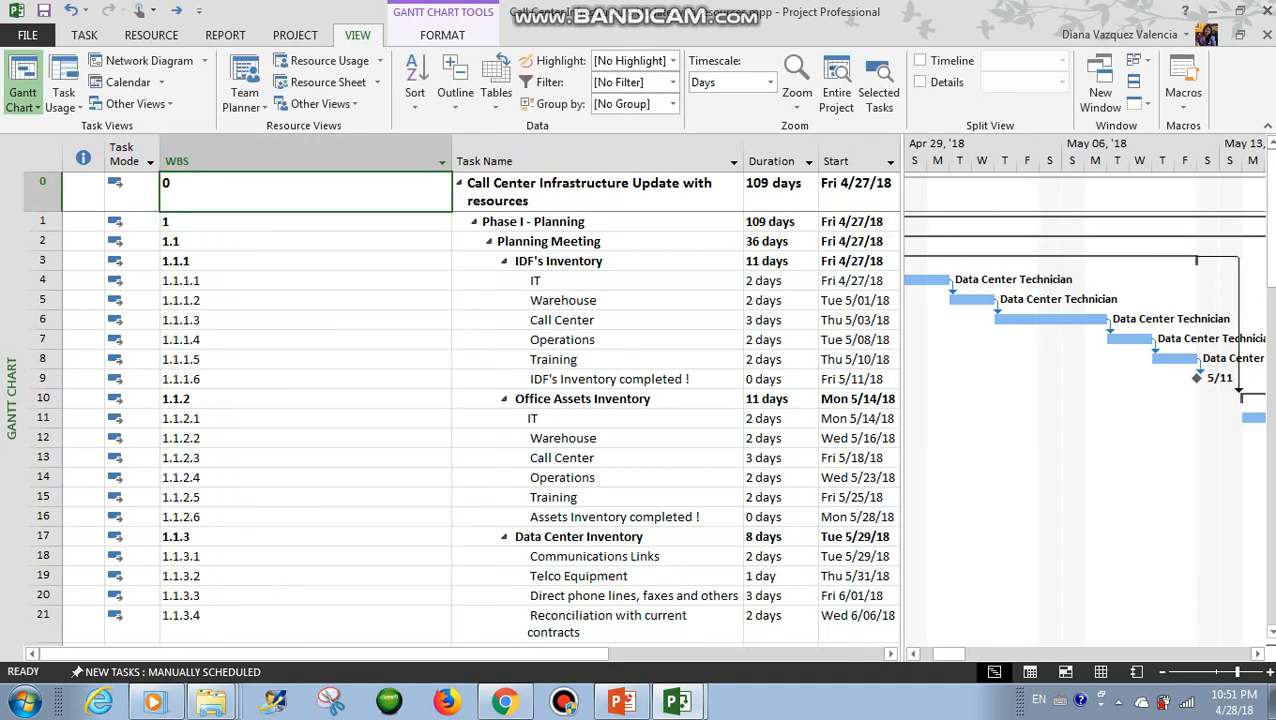
pyautogui.moveTo(452, 160); pyautogui.dragTo(268, 160)
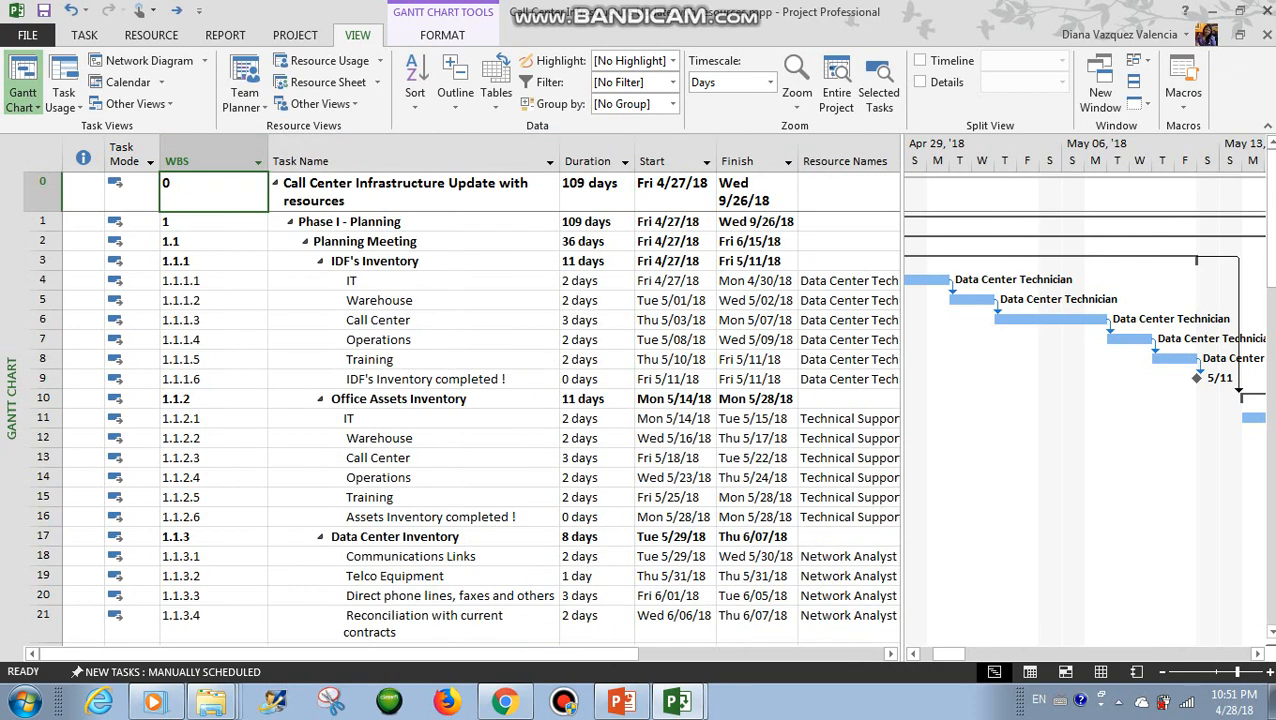
# Switch to the PowerPoint presentation and review the WBS document flow slide and the slide on entering contractors
pyautogui.click(621, 700)
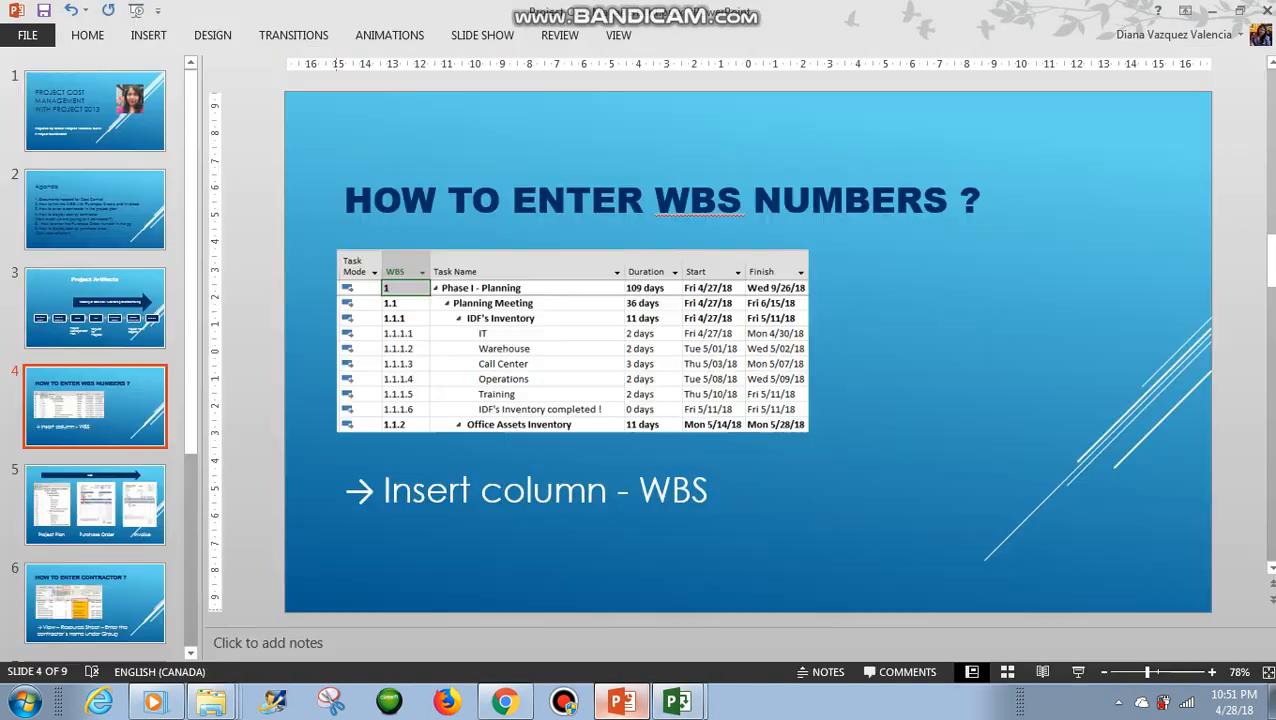
pyautogui.press('pagedown')
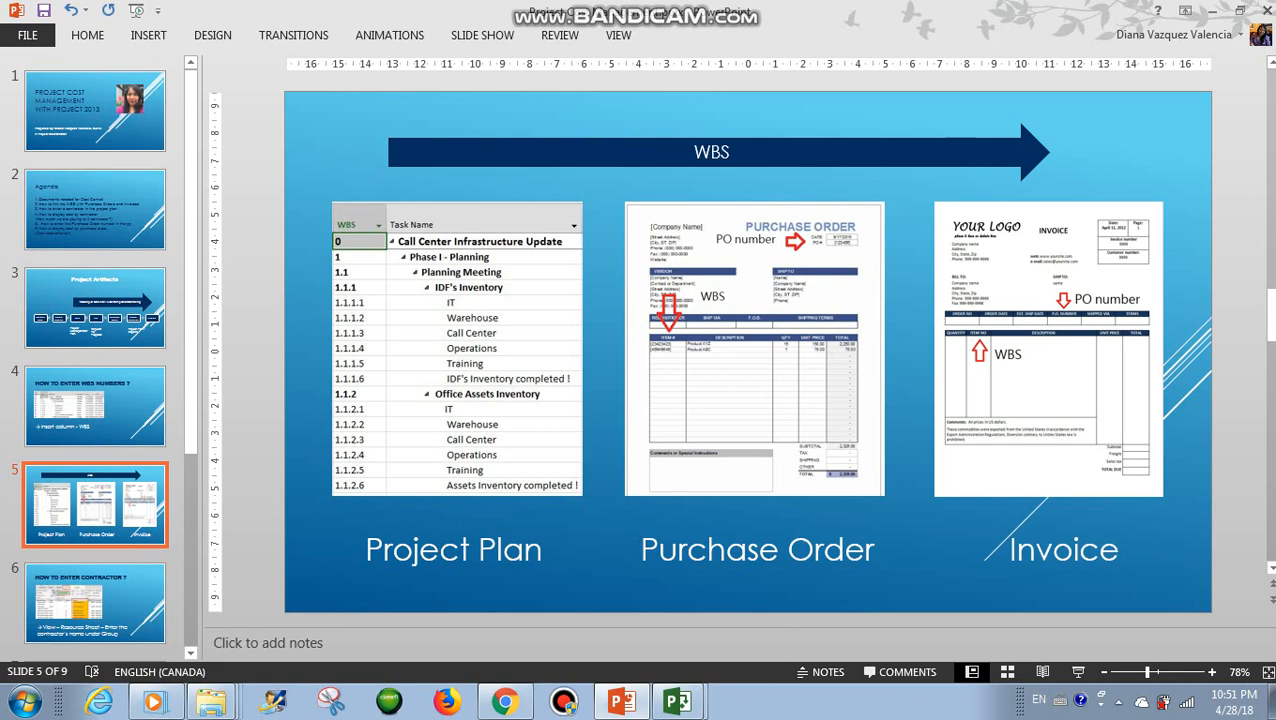
pyautogui.click(95, 603)
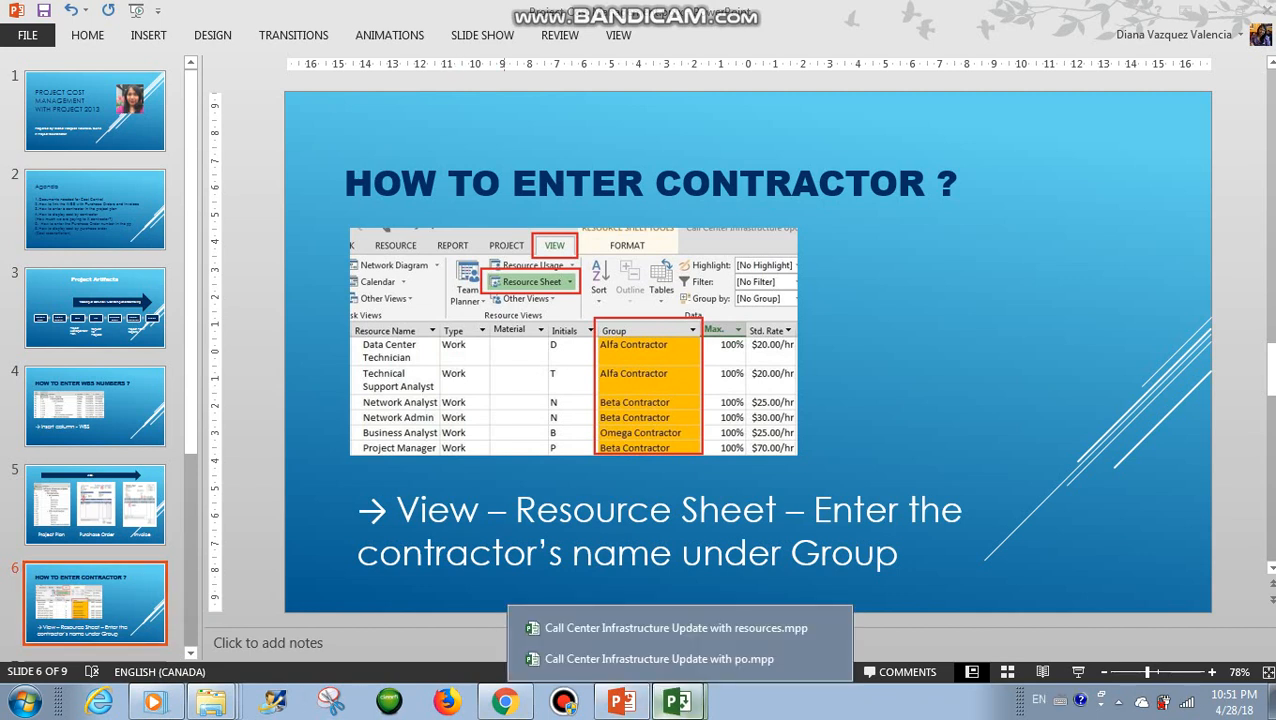
# Switch back to the project with resources, show its Resource Sheet and widen the Group column
pyautogui.click(678, 701)
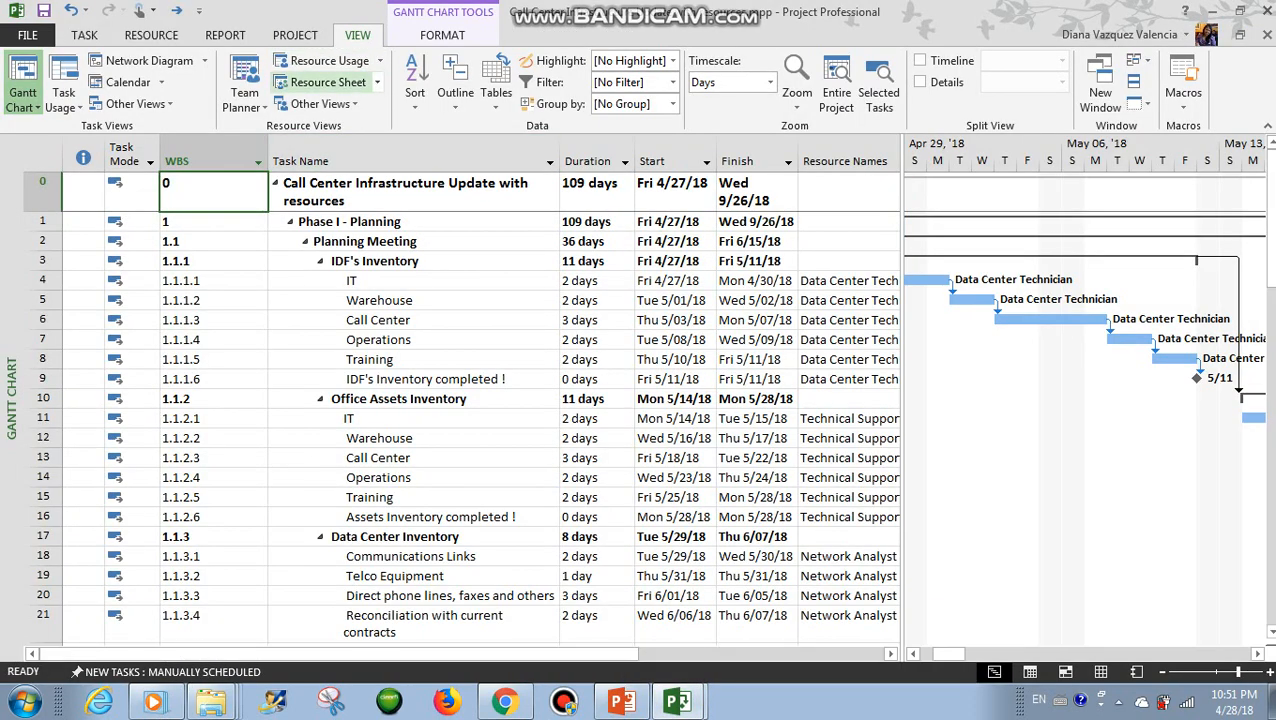
pyautogui.click(322, 82)
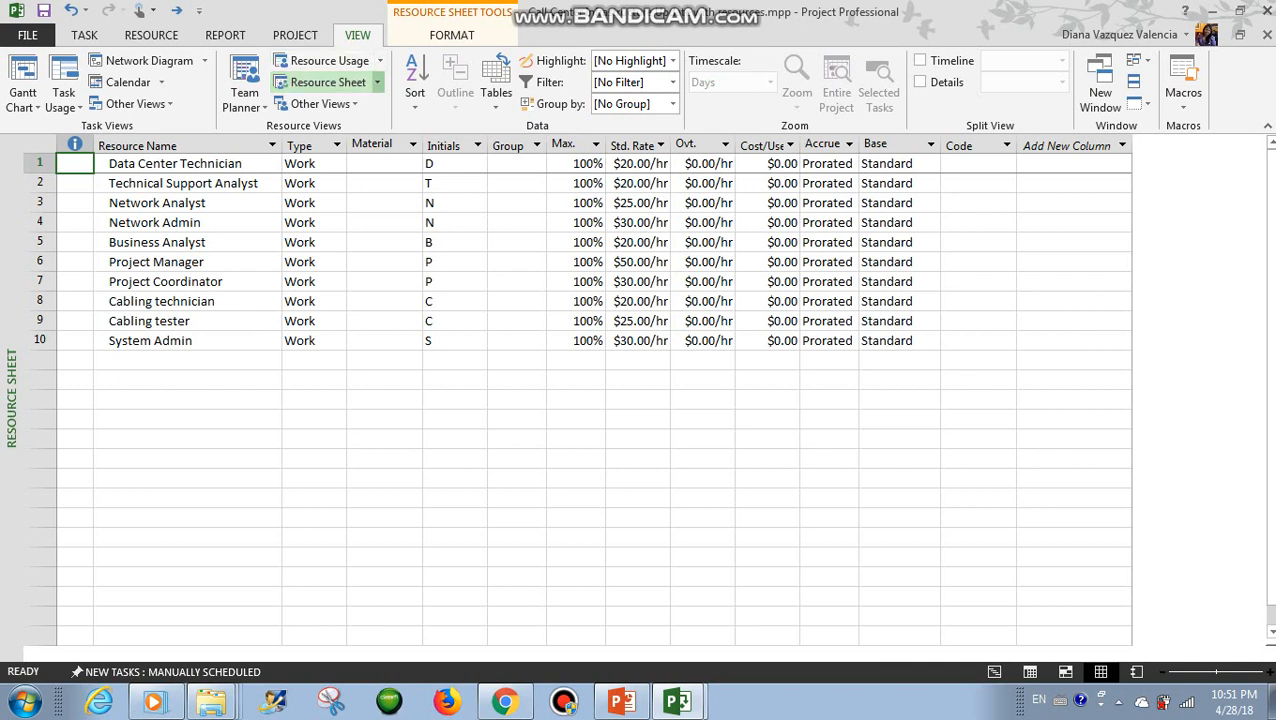
pyautogui.moveTo(546, 145); pyautogui.dragTo(602, 145)
# Set the group of the Data Center Technician and the Technical Support Analyst to Alfa Contractor
pyautogui.click(545, 164)
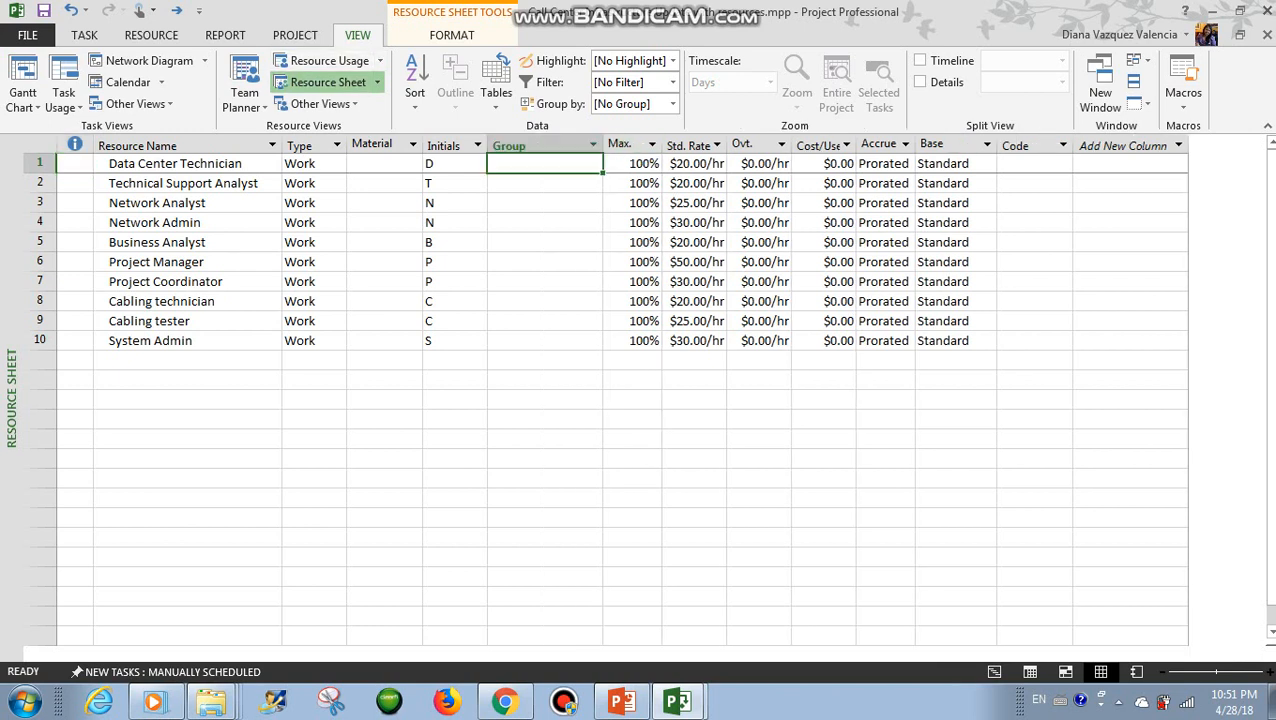
pyautogui.write('Alfa')
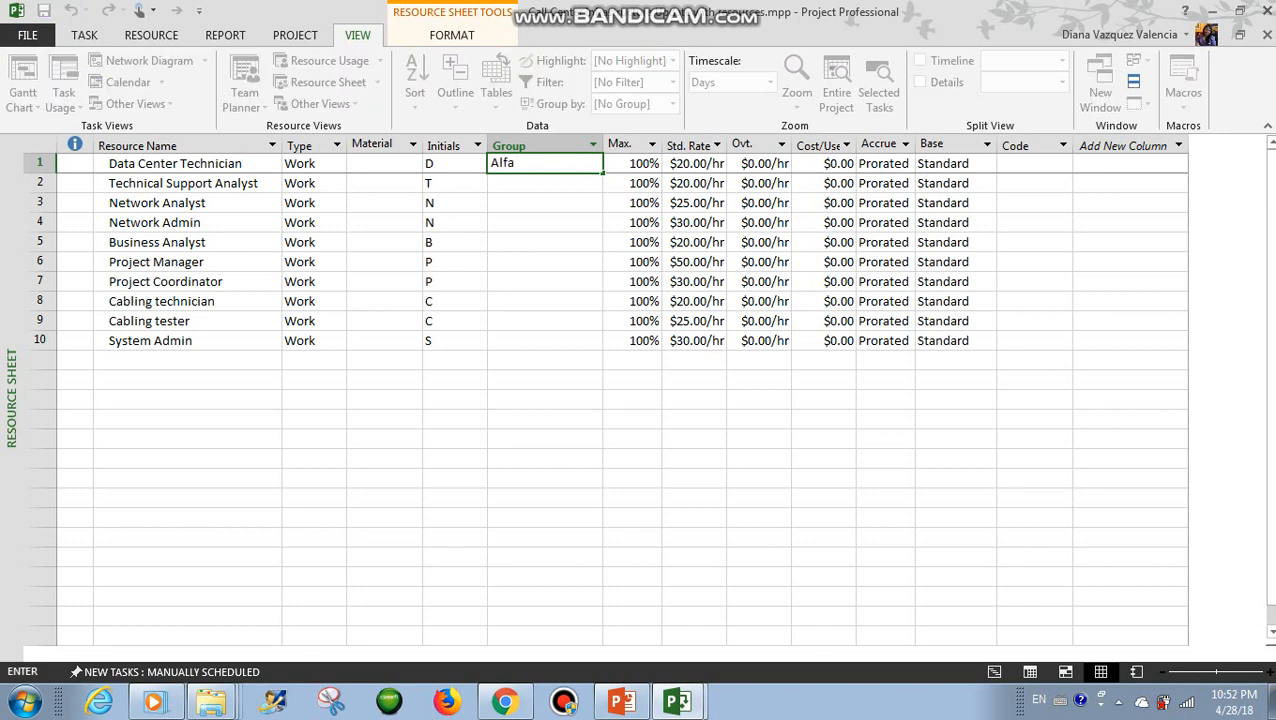
pyautogui.write(' Contractor')
pyautogui.press('Return')
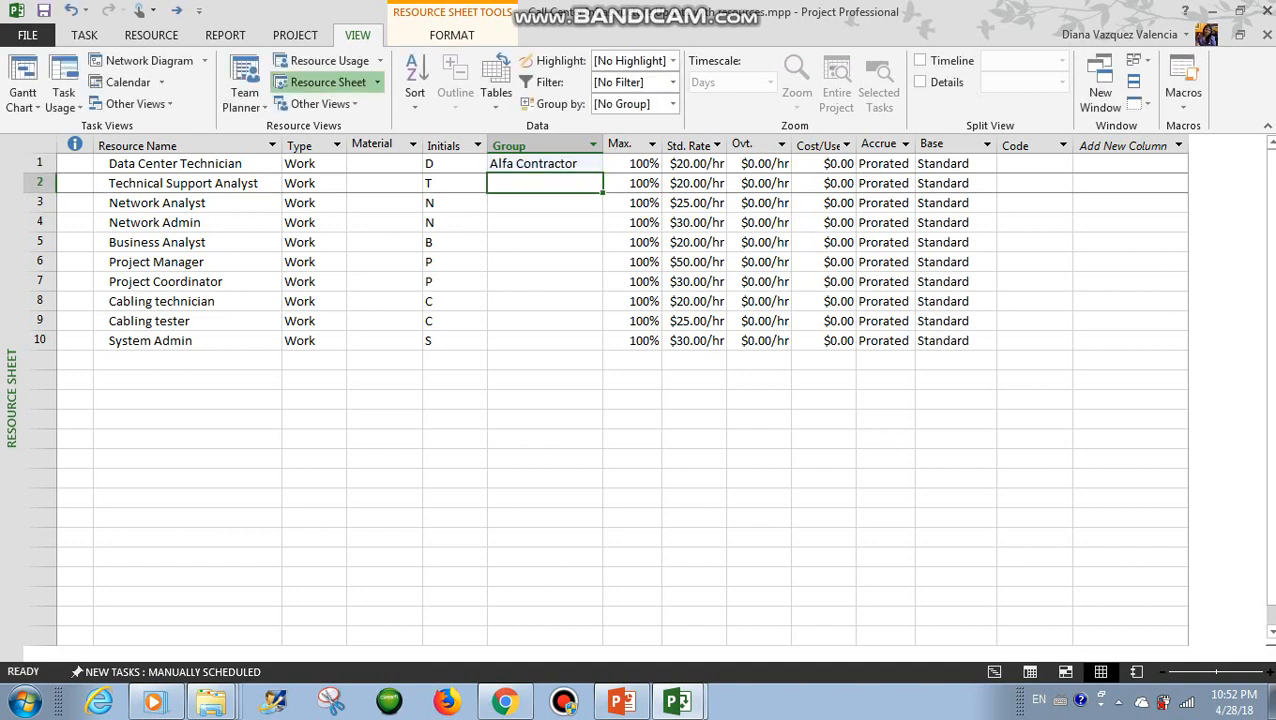
pyautogui.write('Alfa Contractor')
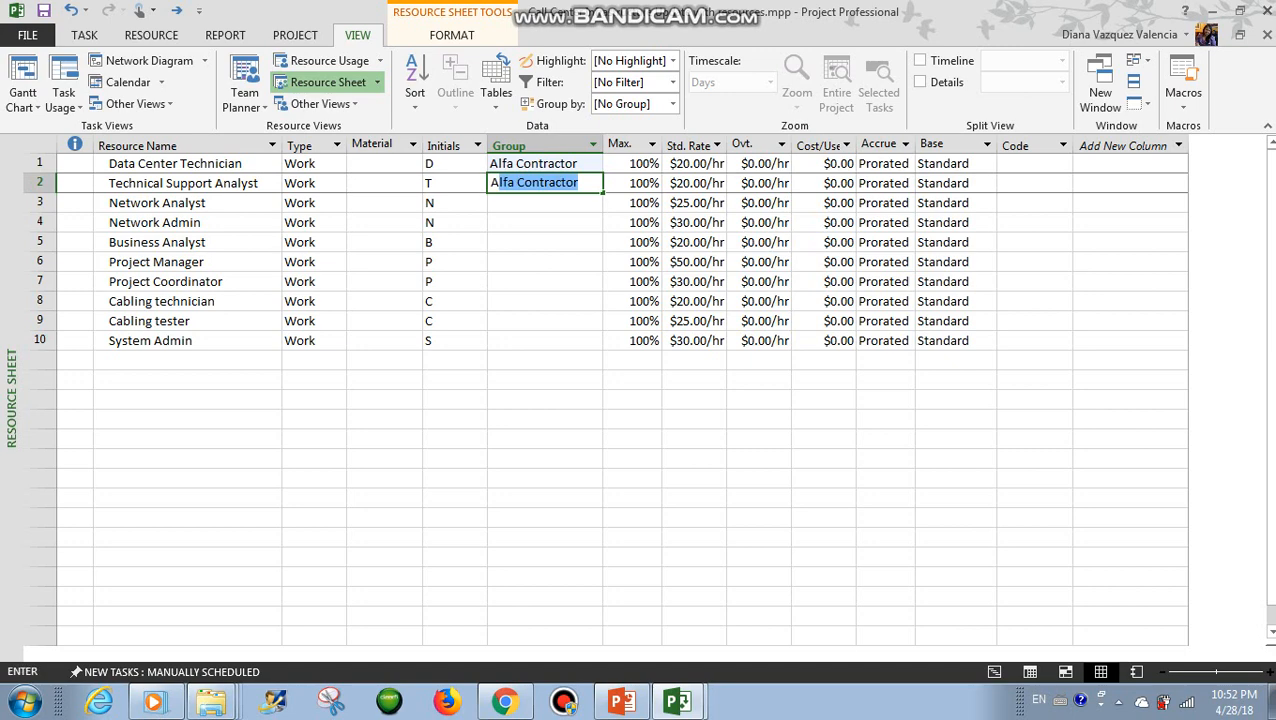
pyautogui.press('Return')
# Set the group of the Network Analyst and the Network Admin to Beta Contractor
pyautogui.write('Bet')
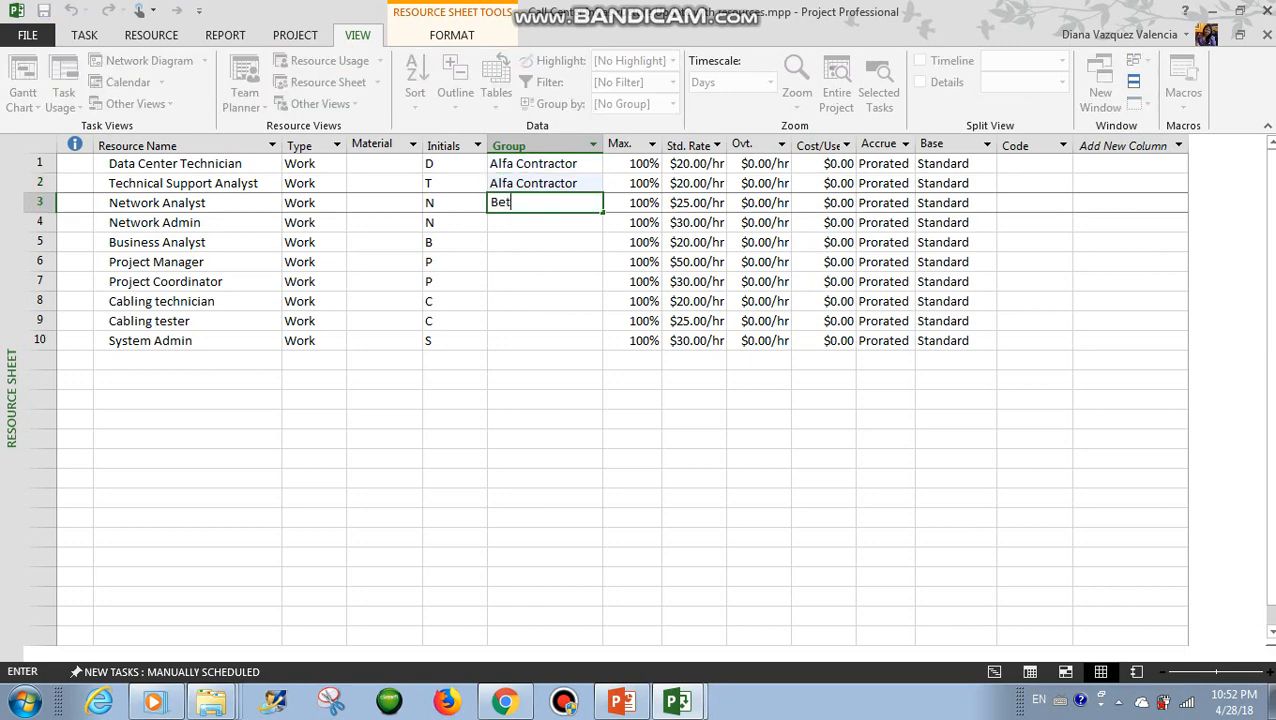
pyautogui.write('a Contractor')
pyautogui.press('Return')
pyautogui.write('B')
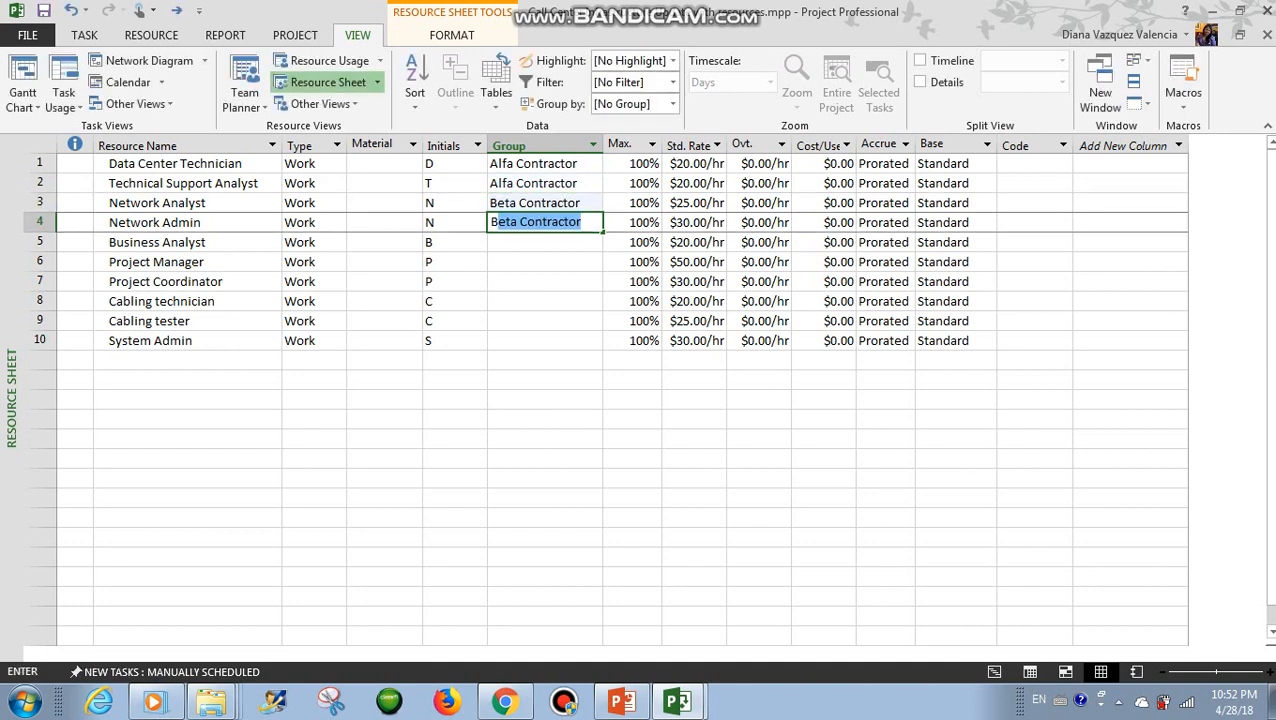
pyautogui.press('Return')
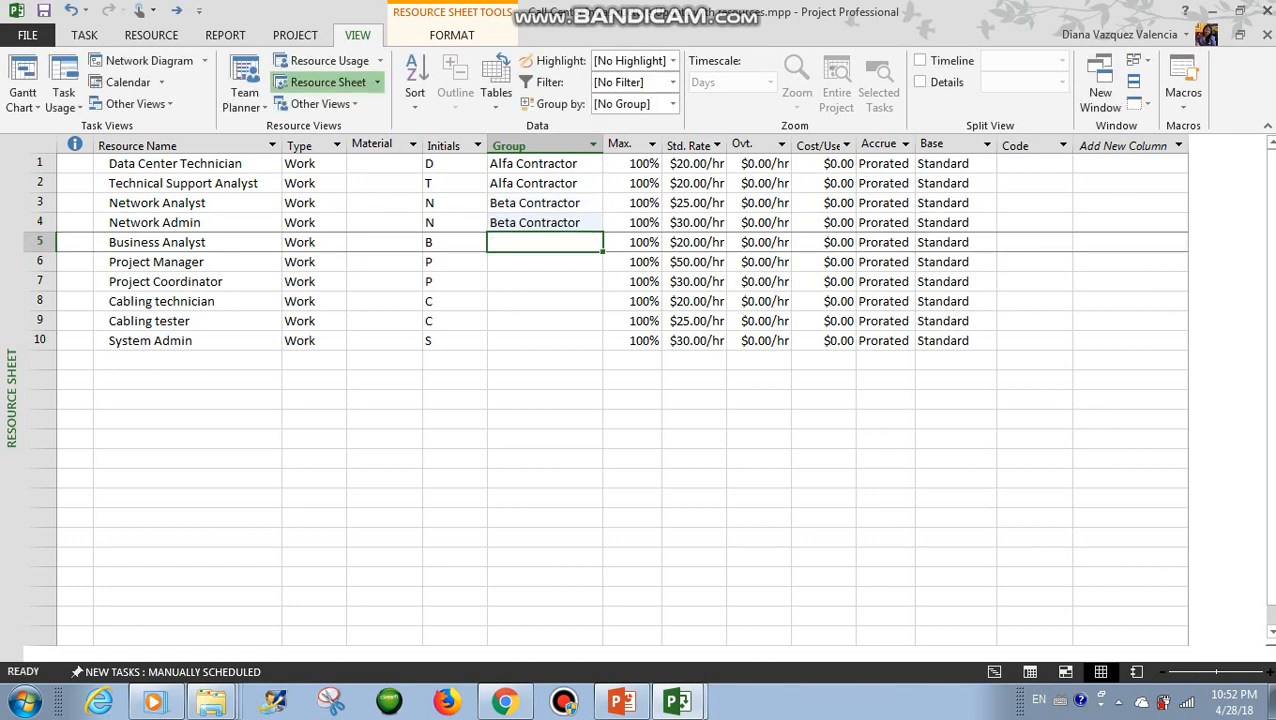
# Assign the Business Analyst to the group Omega Contractor, and the Project Manager and Project Coordinator to Beta Contractor
pyautogui.write('Omega C')
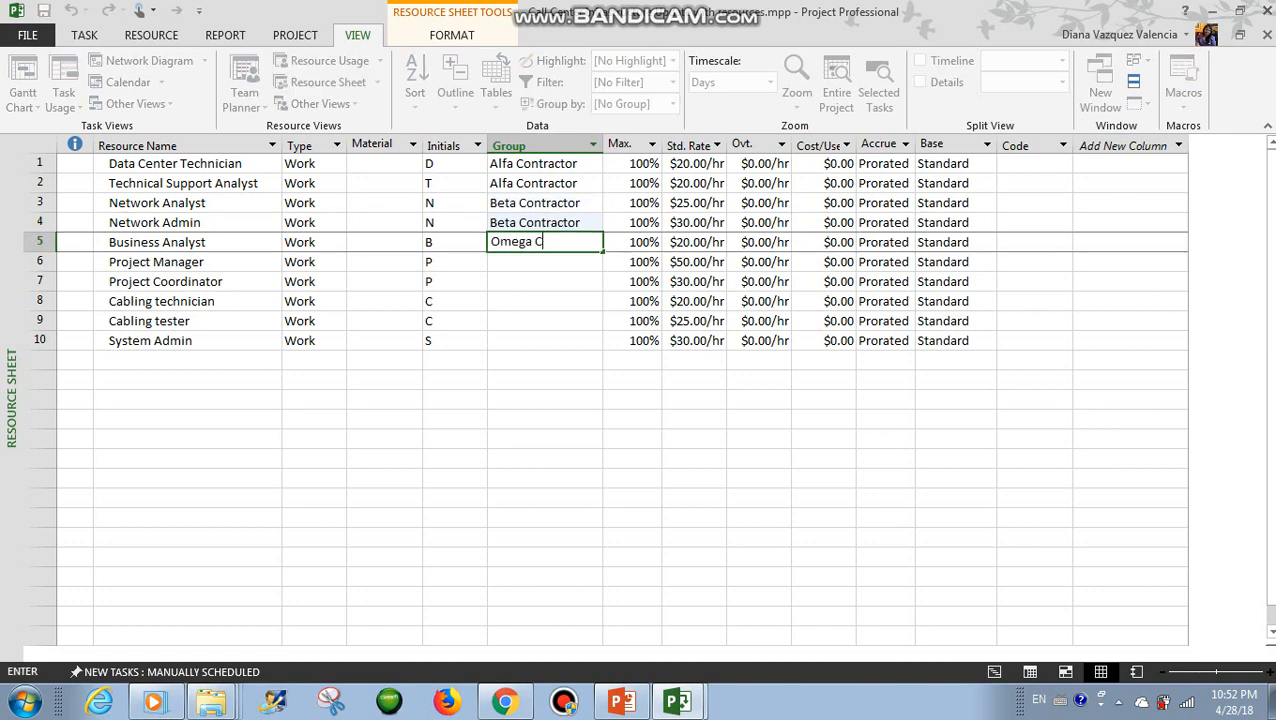
pyautogui.write('ontractor')
pyautogui.press('Return')
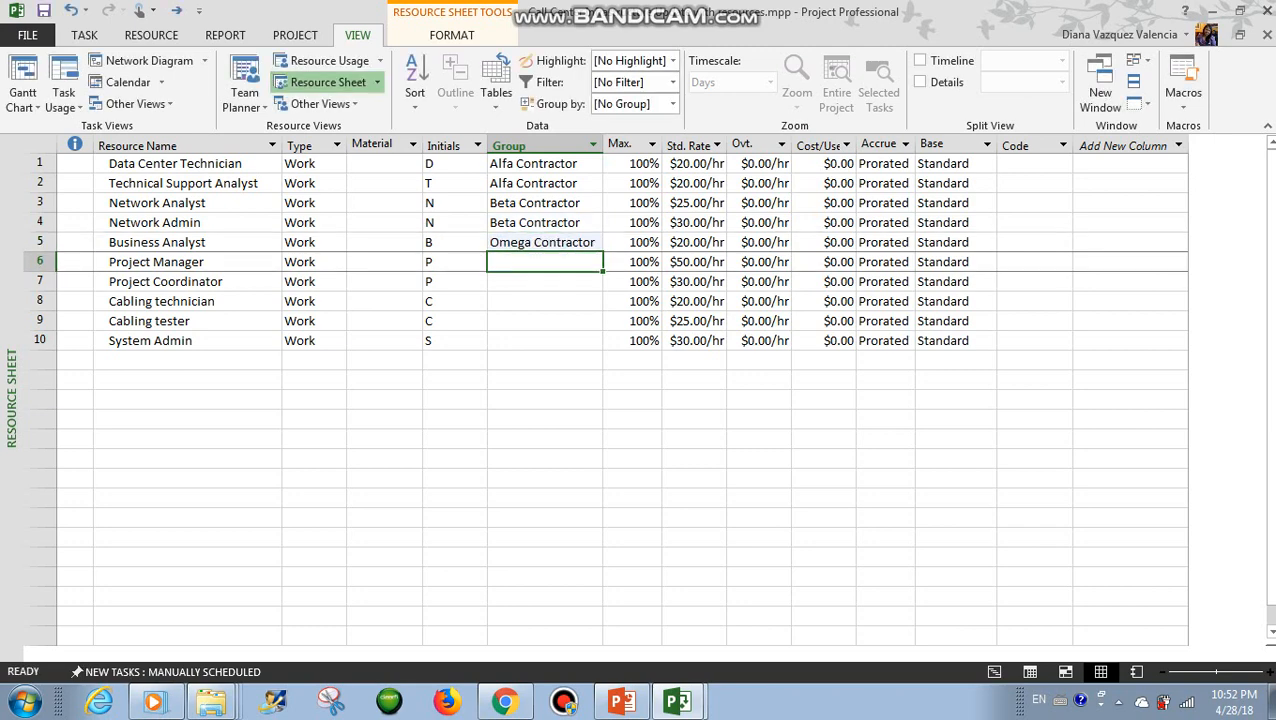
pyautogui.write('B')
pyautogui.press('Return')
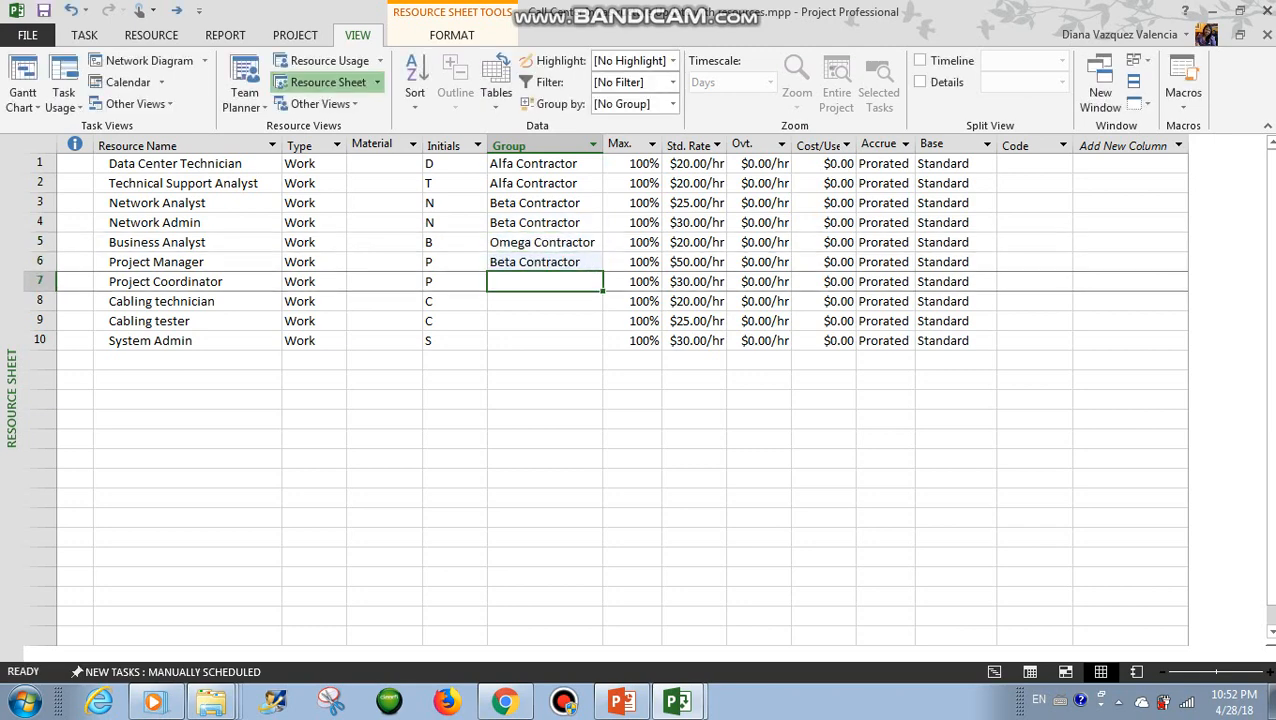
pyautogui.write('Beta Contractor')
pyautogui.press('Return')
# Assign the Cabling technician and Cabling tester to the group Epsilon Contractor, and the System Admin to Beta Contractor
pyautogui.write('E')
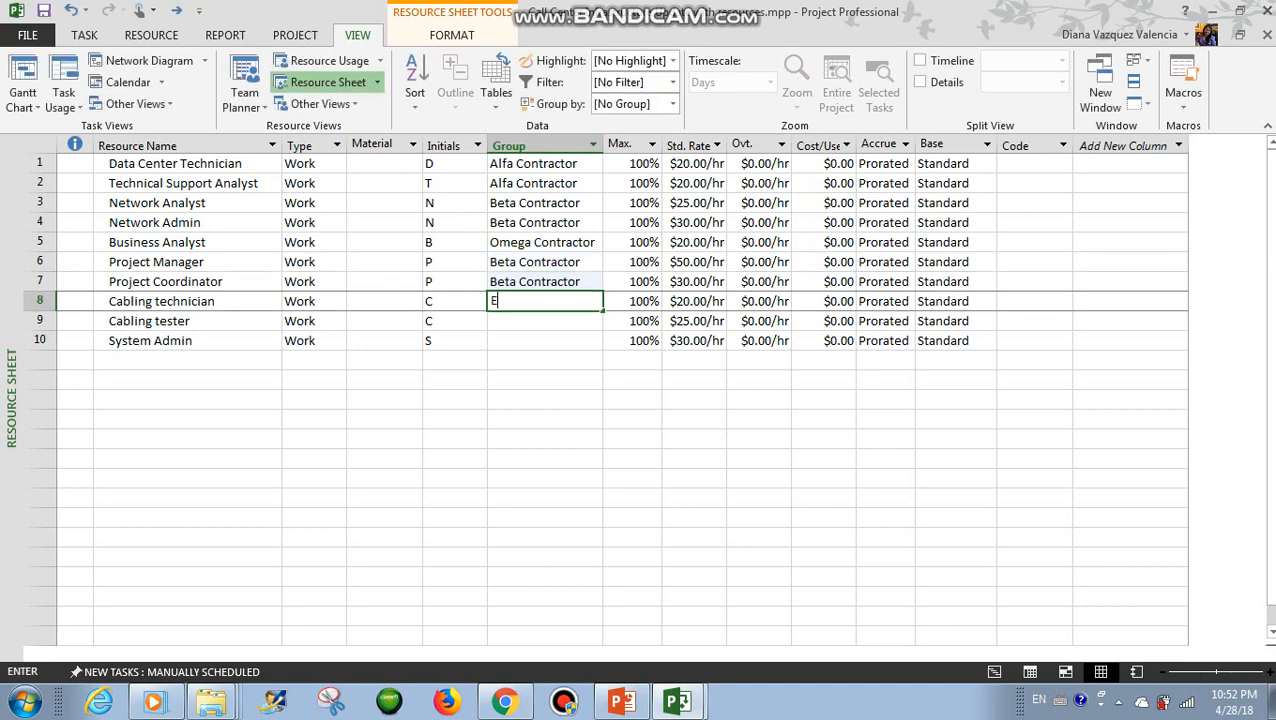
pyautogui.write('psilon ')
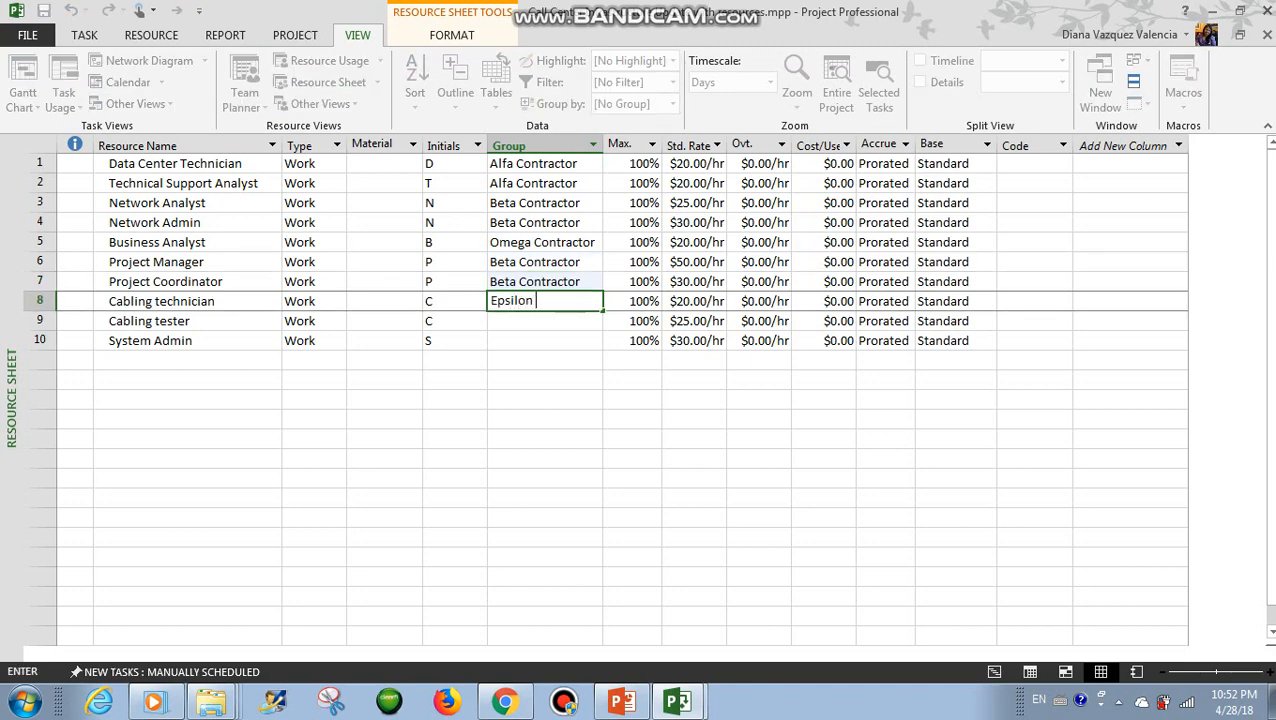
pyautogui.write('Contractor')
pyautogui.press('Return')
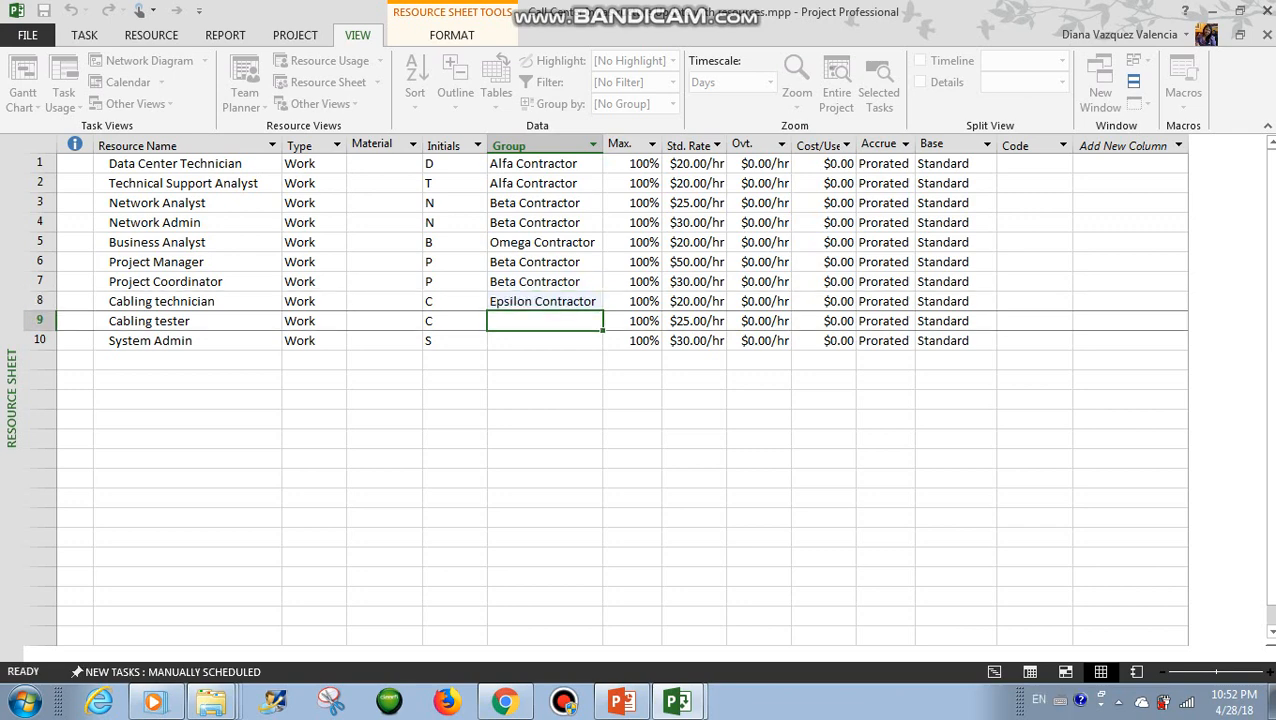
pyautogui.write('Epsilon Contractor')
pyautogui.press('Return')
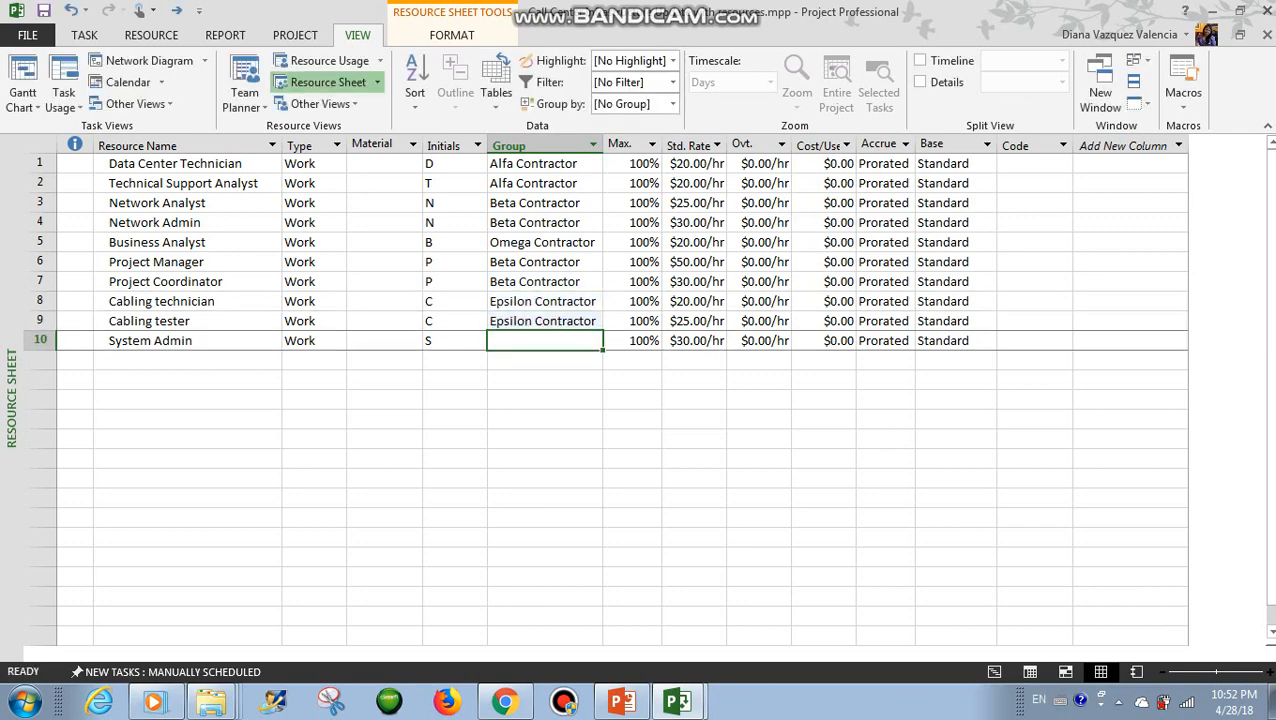
pyautogui.write('Beta Contractor')
pyautogui.press('Return')
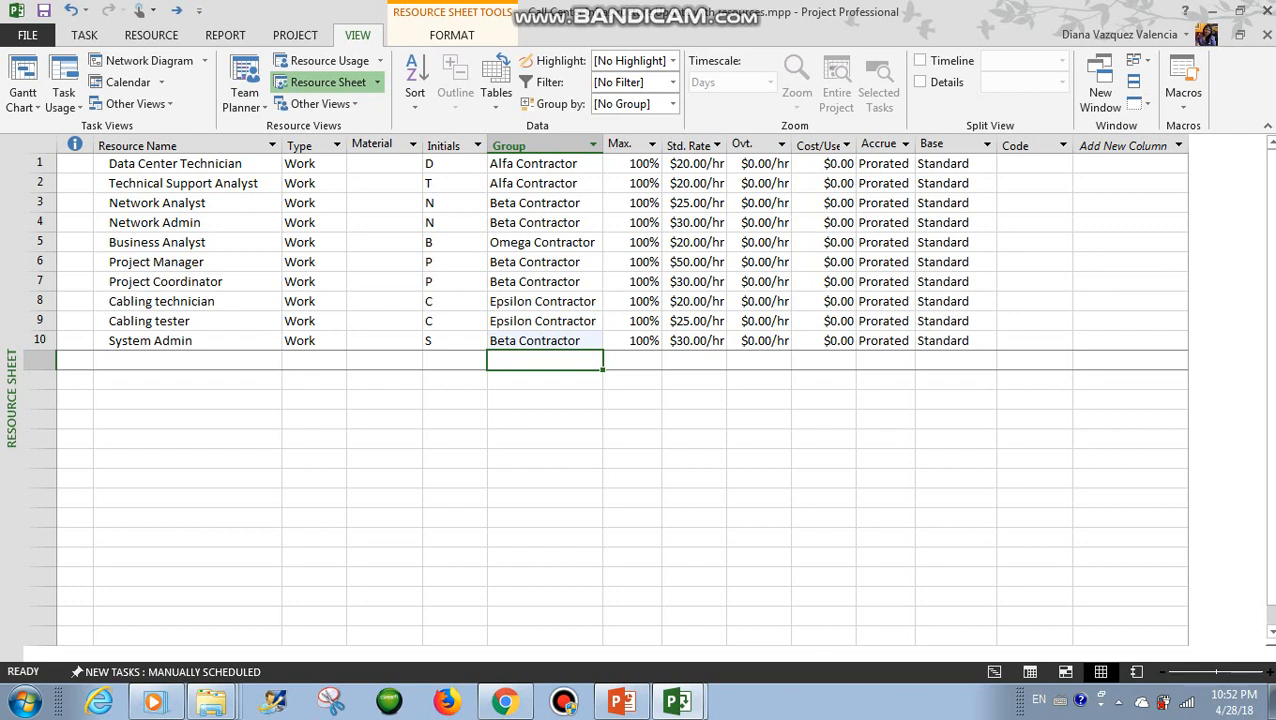
# Switch to the PowerPoint presentation and view the slide on sorting by contractor's name
pyautogui.click(622, 701)
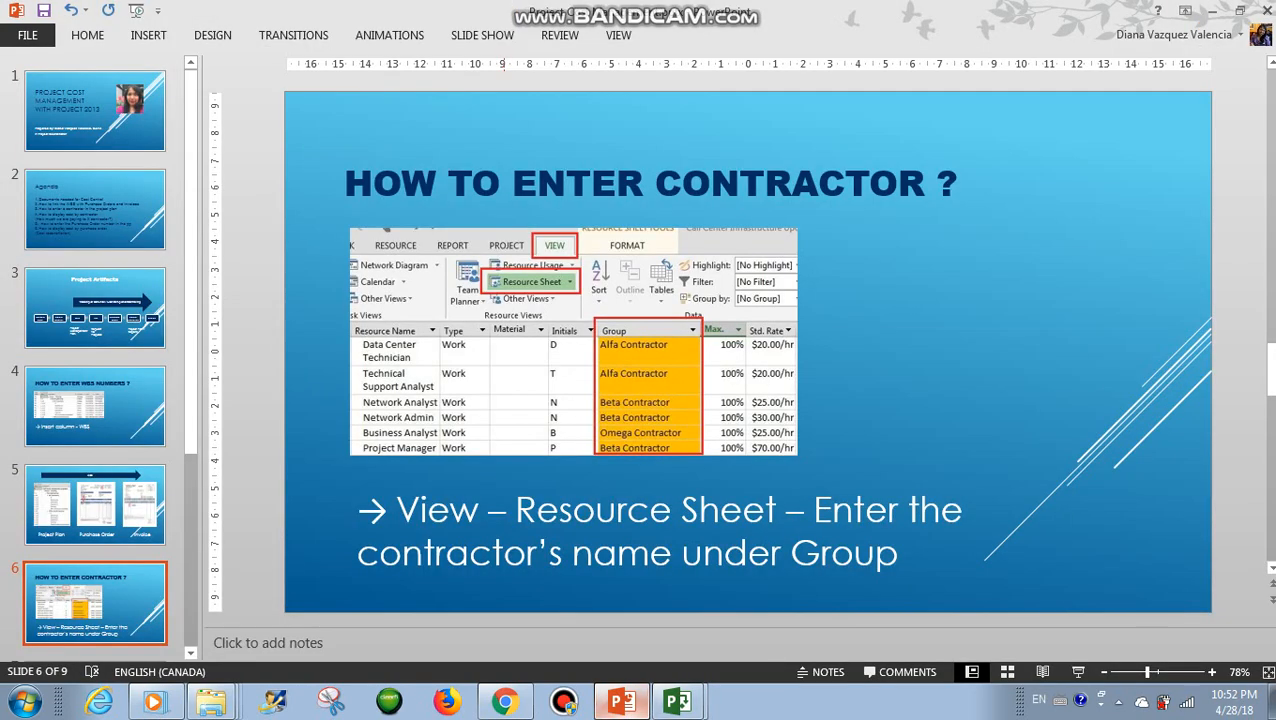
pyautogui.scroll(-2, 95, 400)
pyautogui.scroll(-2, 95, 360)
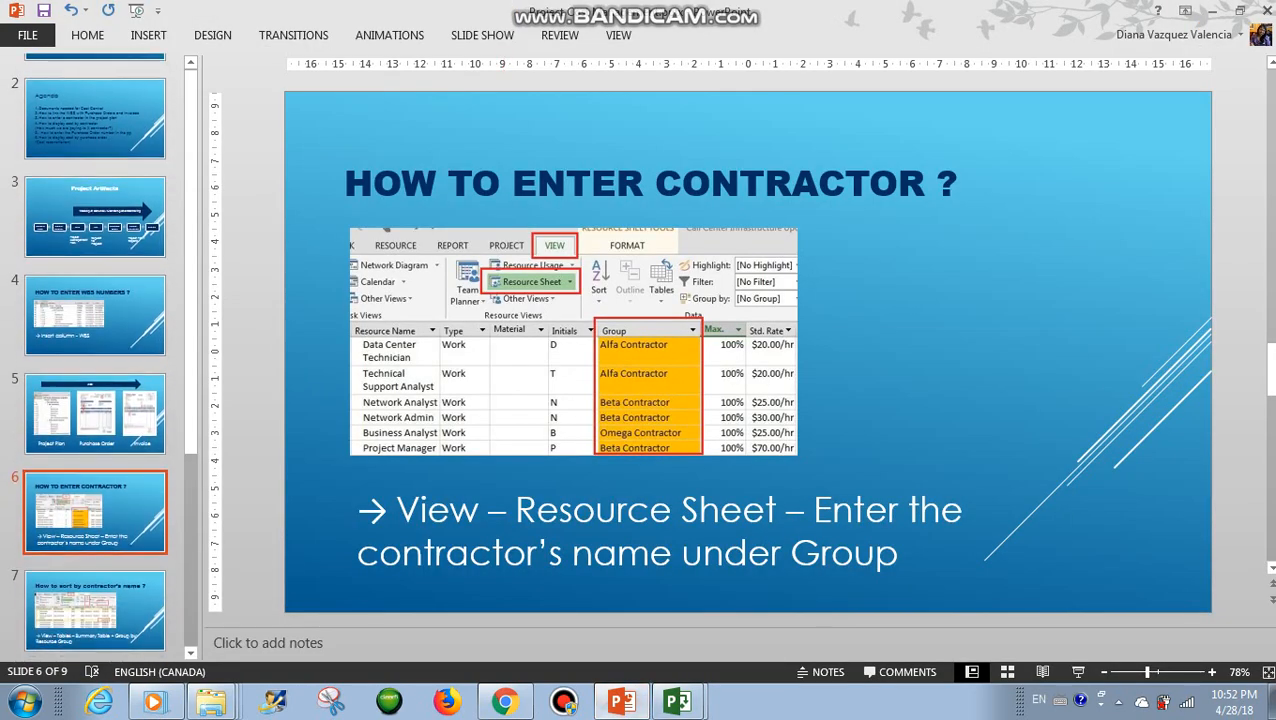
pyautogui.click(95, 522)
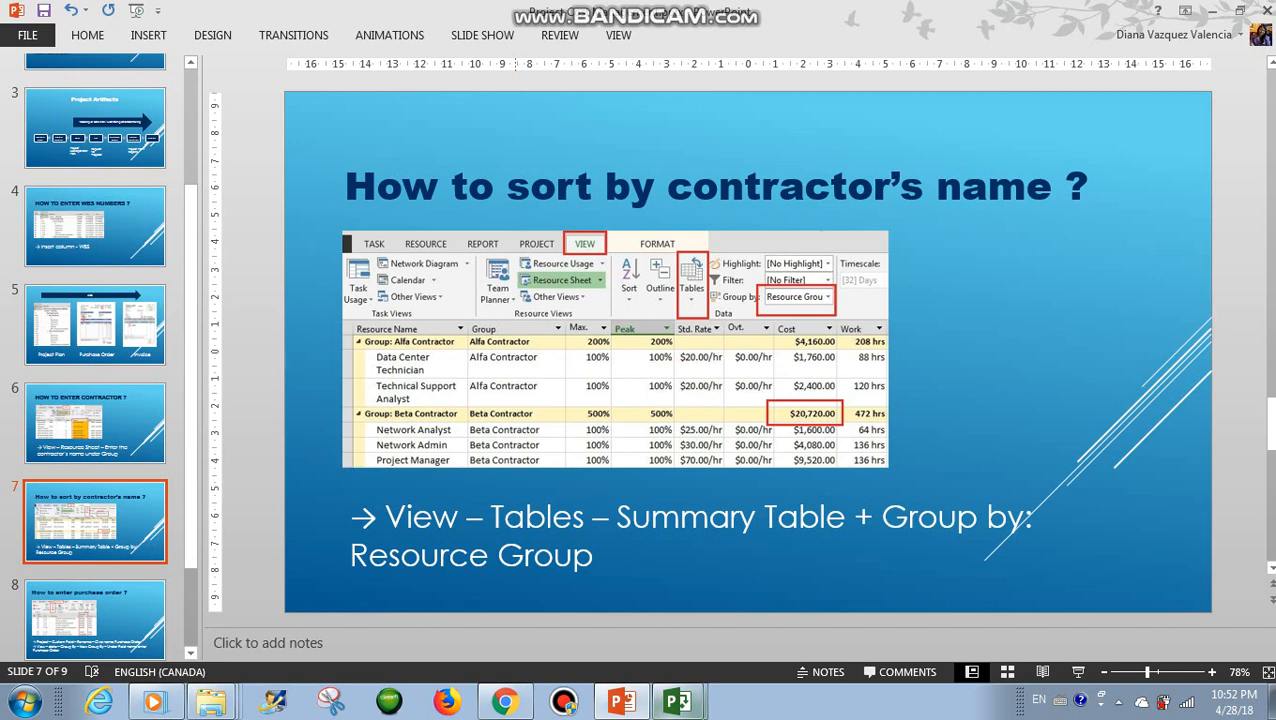
# Return to the project with resources and examine the Resource Sheet's fields across the Data Center Technician row, including the standard rate
pyautogui.moveTo(678, 701)
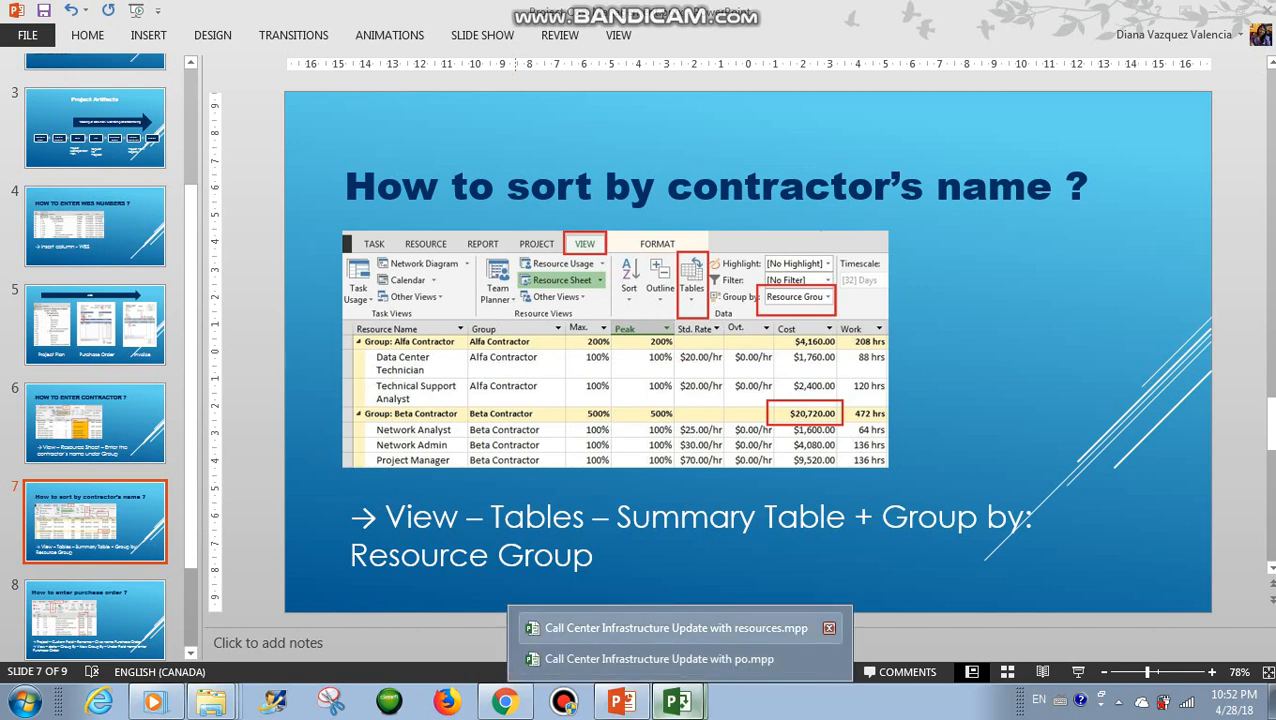
pyautogui.click(680, 645)
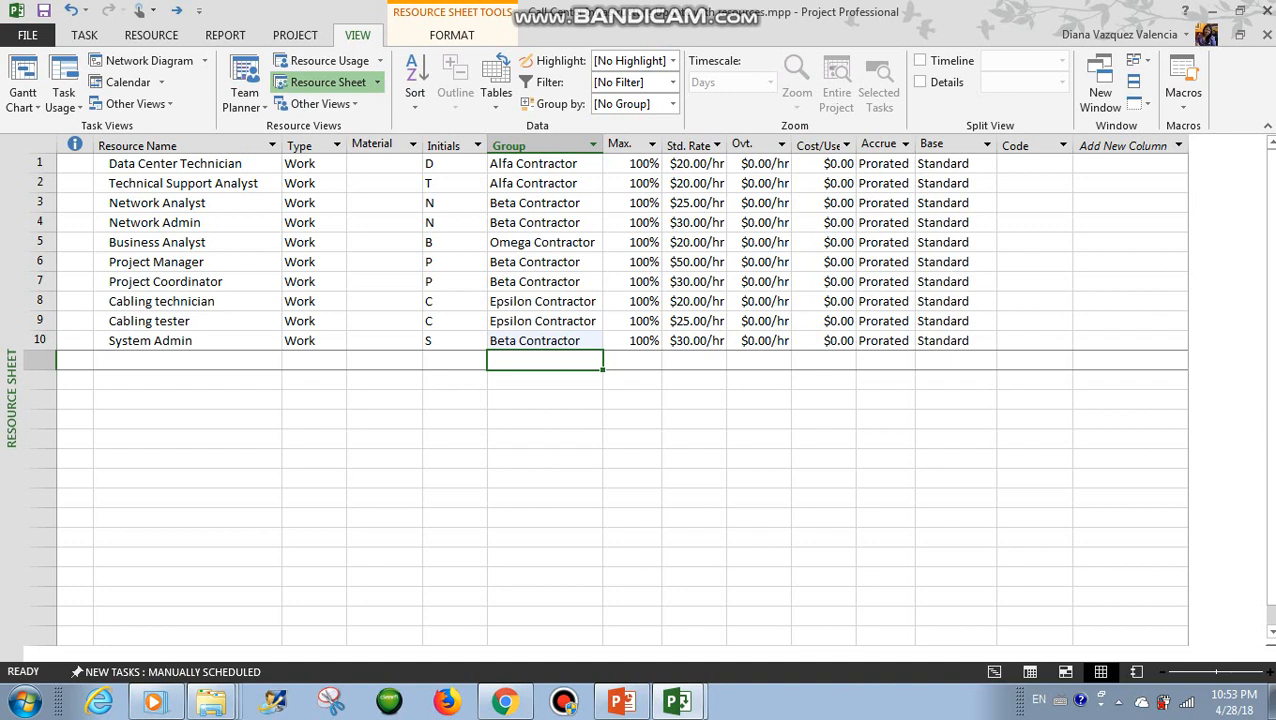
pyautogui.hotkey('ctrl', 'Home')
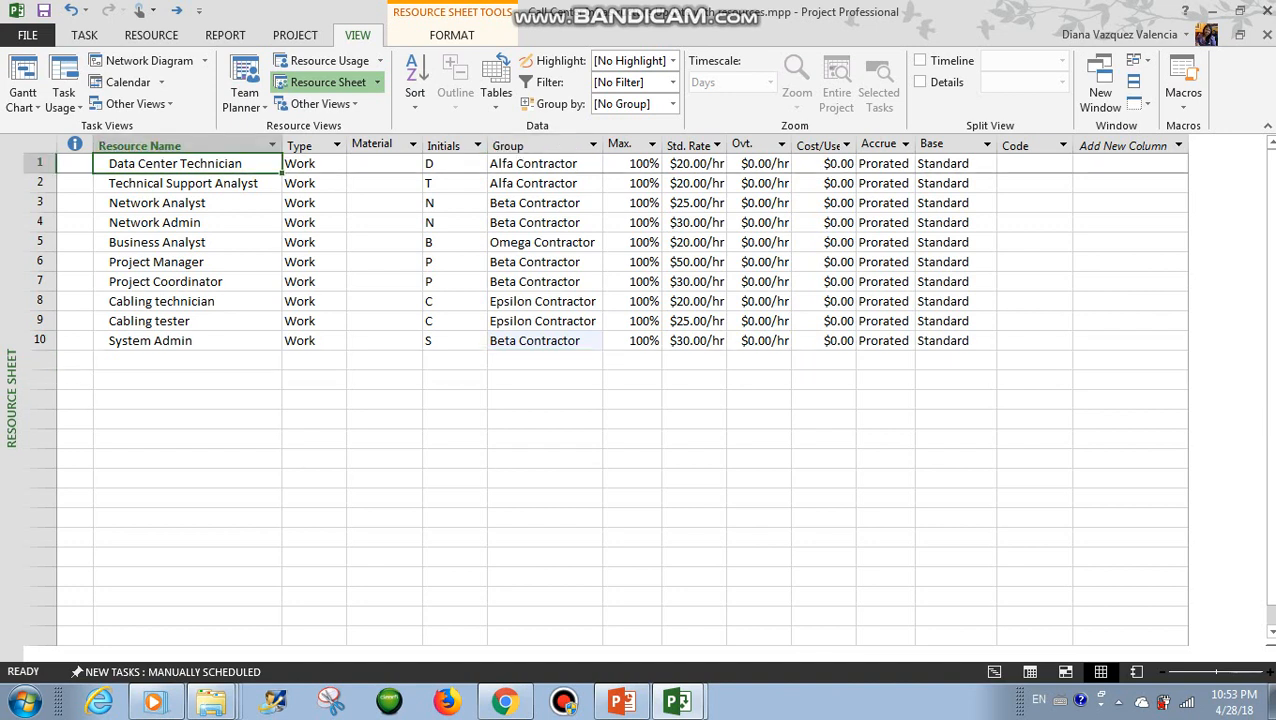
pyautogui.hotkey('shift', 'Right')
pyautogui.hotkey('shift', 'Right')
pyautogui.hotkey('shift', 'Right')
pyautogui.hotkey('shift', 'Right')
pyautogui.hotkey('shift', 'Right')
pyautogui.hotkey('shift', 'Right')
pyautogui.hotkey('shift', 'Right')
pyautogui.hotkey('shift', 'Right')
pyautogui.hotkey('shift', 'Right')
pyautogui.hotkey('shift', 'Right')
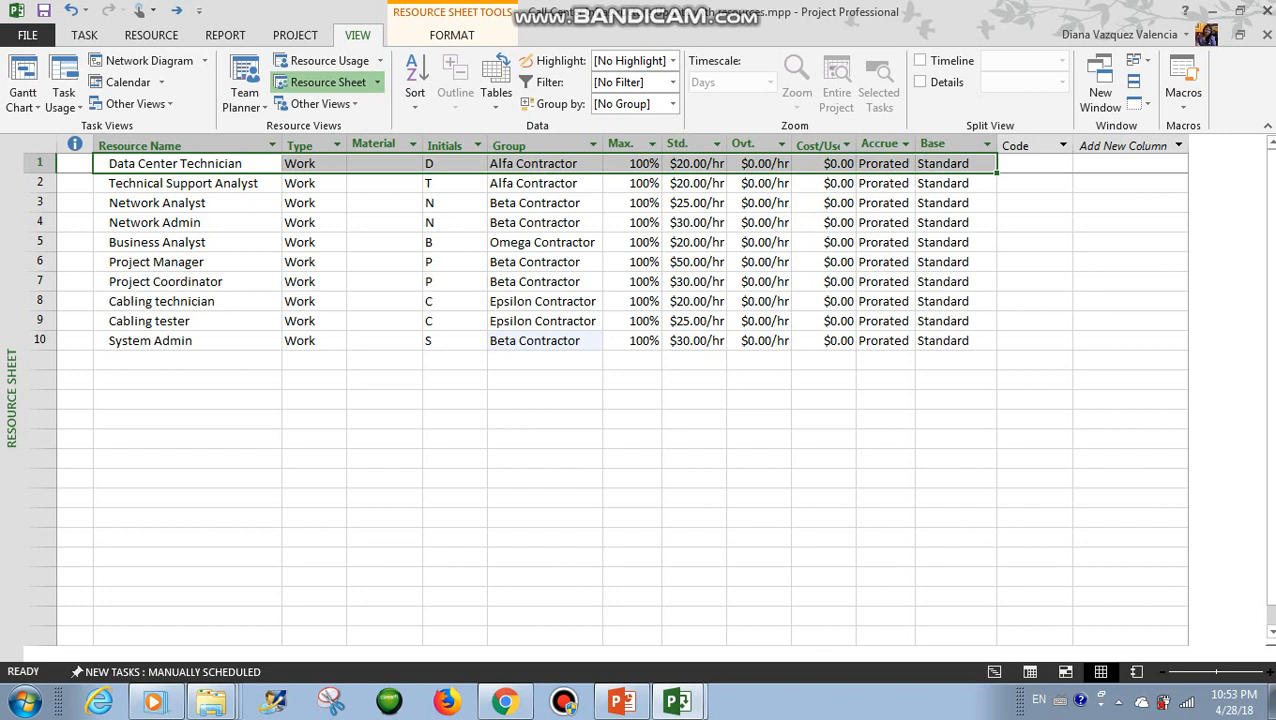
pyautogui.click(694, 164)
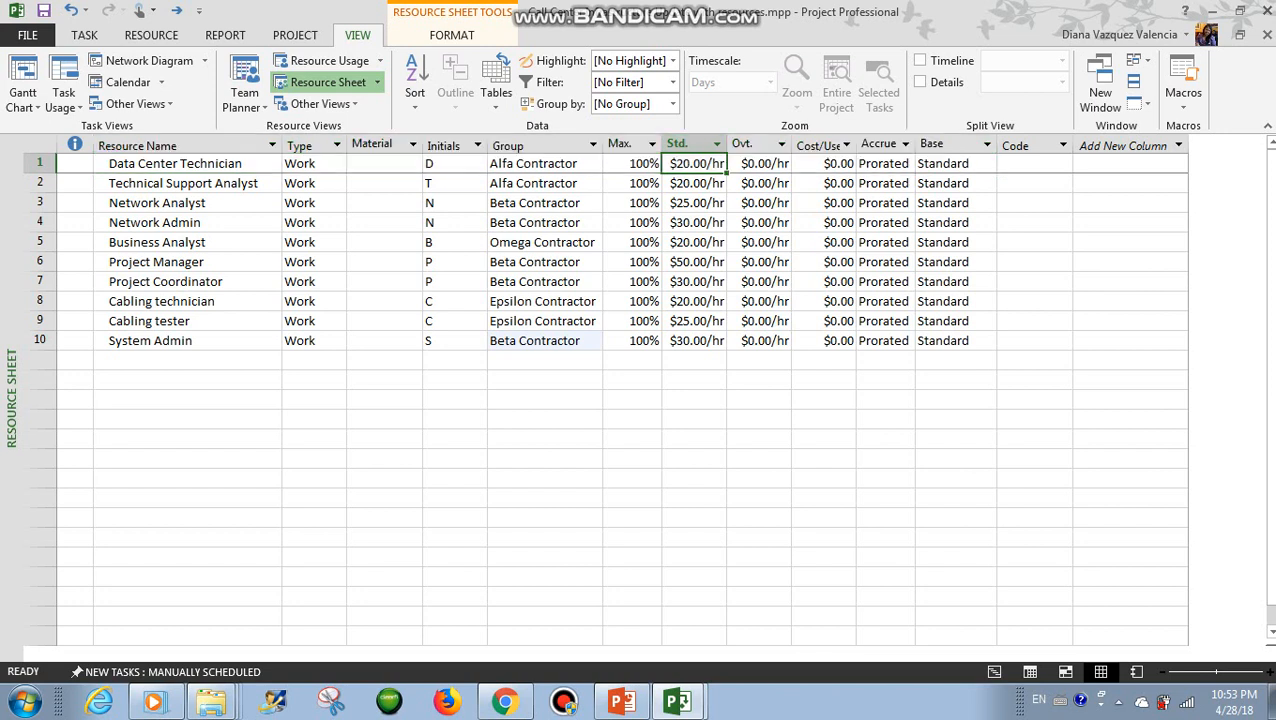
# Apply the Summary table to the Resource Sheet
pyautogui.click(496, 80)
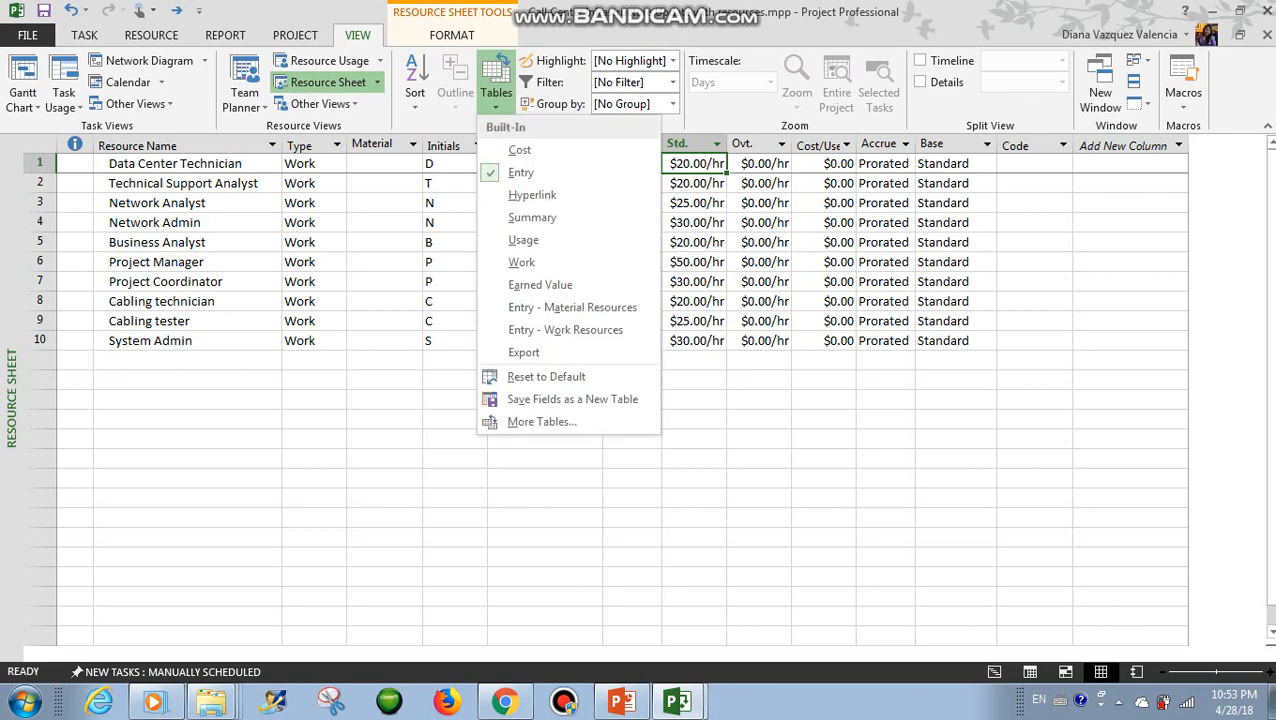
pyautogui.click(532, 217)
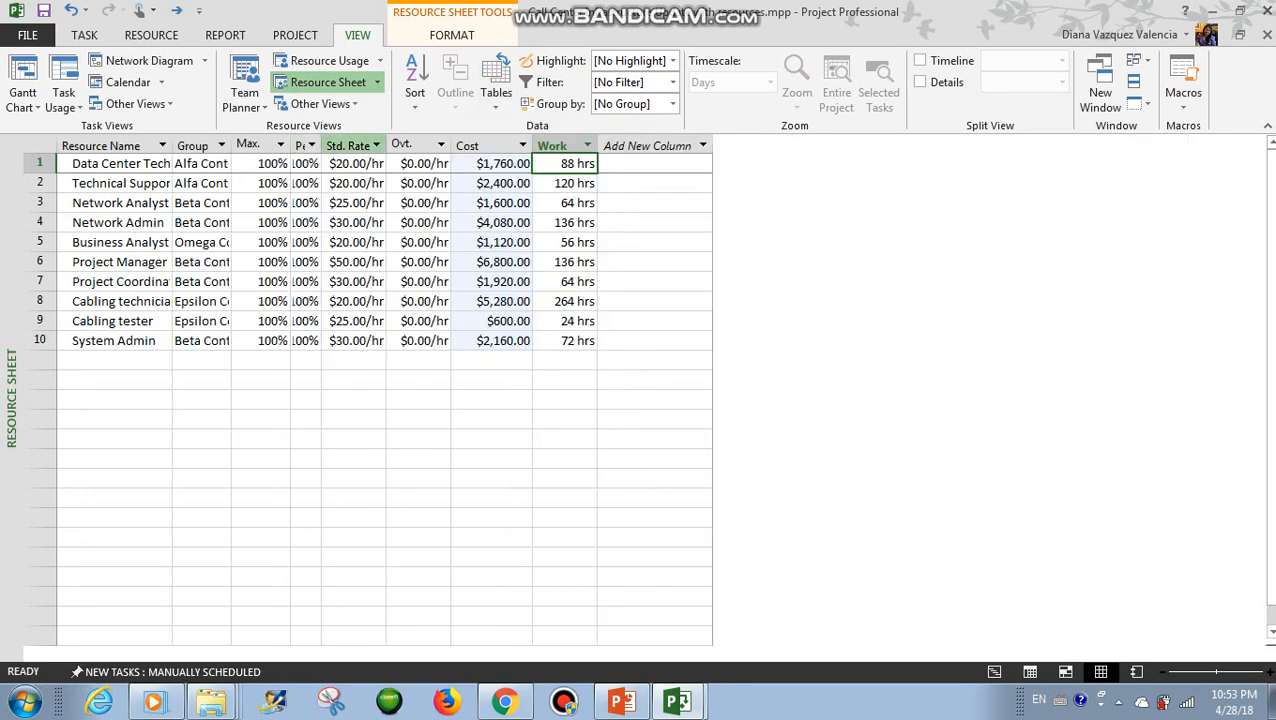
# Widen the Peak, Resource Name and Group columns of the Resource Sheet so that their contents fit
pyautogui.moveTo(320, 145); pyautogui.dragTo(401, 145)
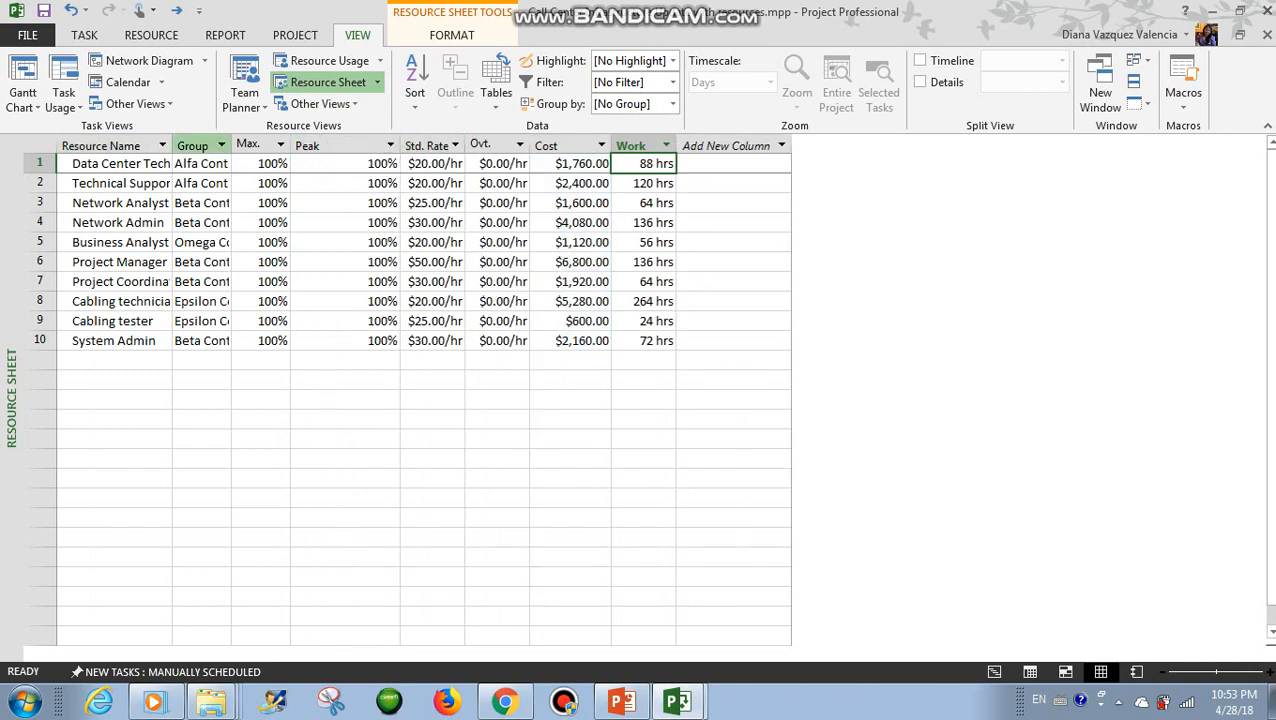
pyautogui.doubleClick(172, 145)
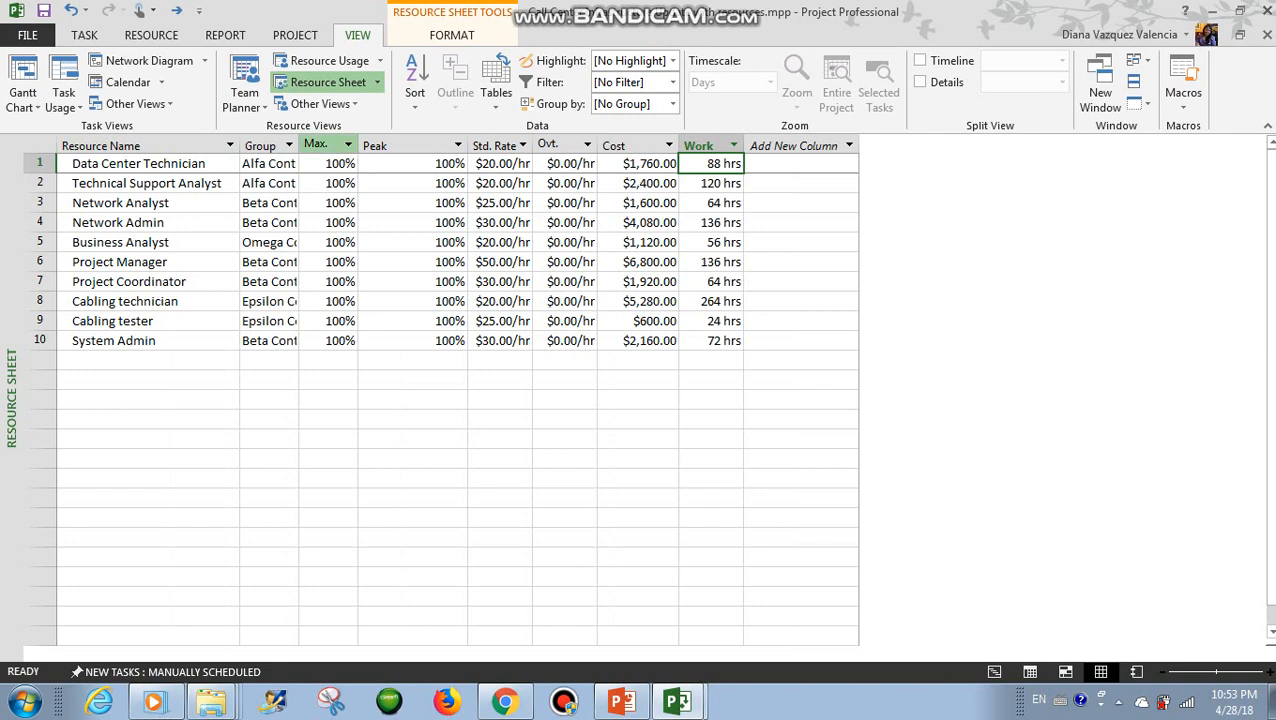
pyautogui.moveTo(298, 145); pyautogui.dragTo(371, 145)
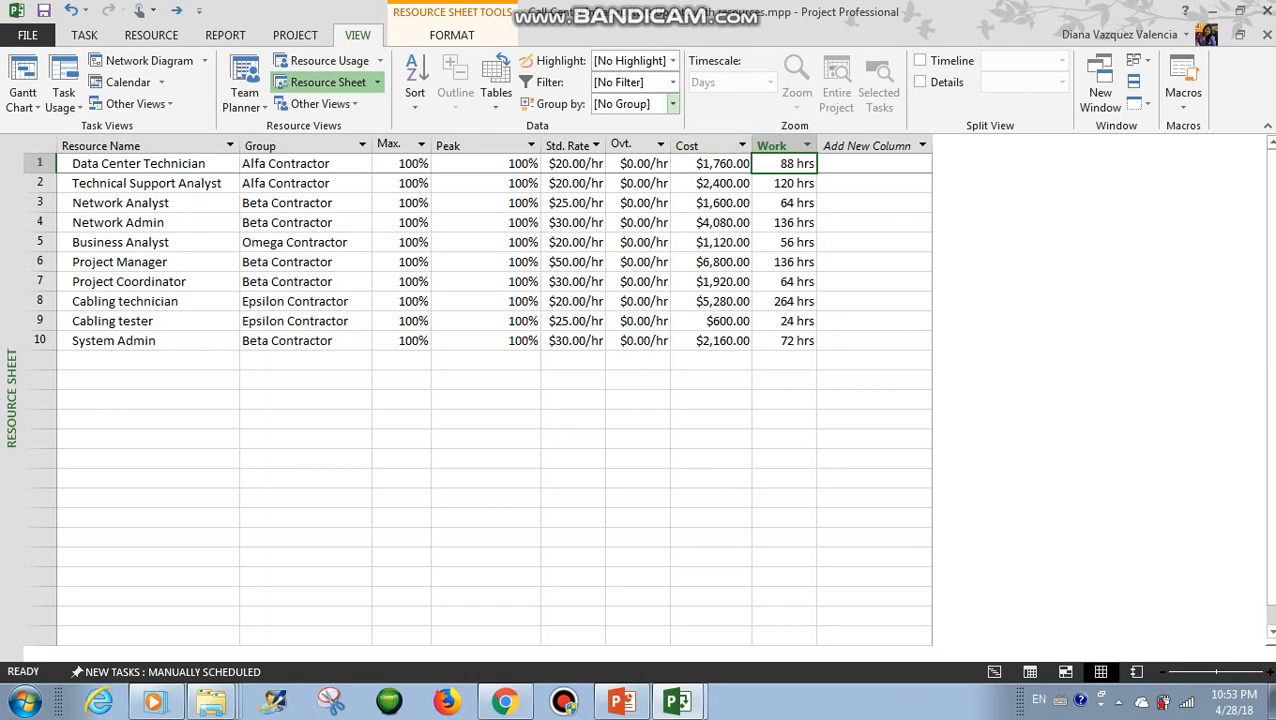
# Group the resources by Resource Group and check the cost subtotals of Alfa Contractor and Beta Contractor
pyautogui.click(672, 104)
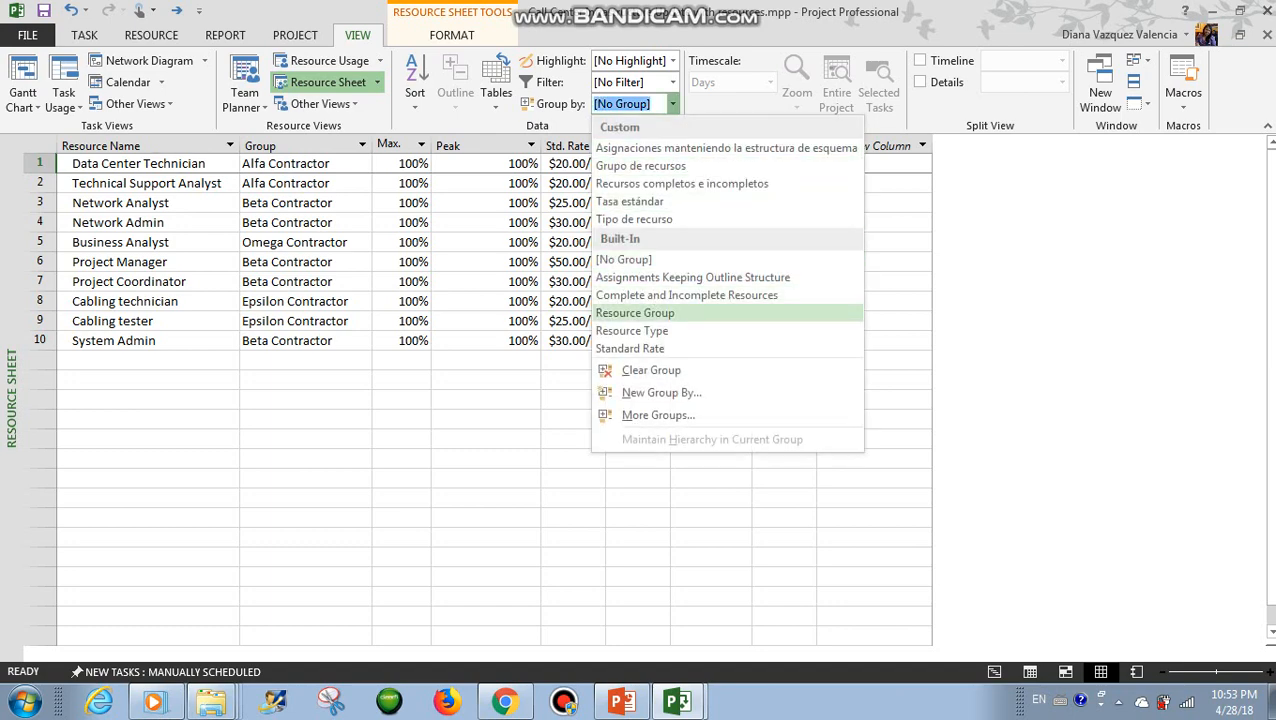
pyautogui.click(635, 313)
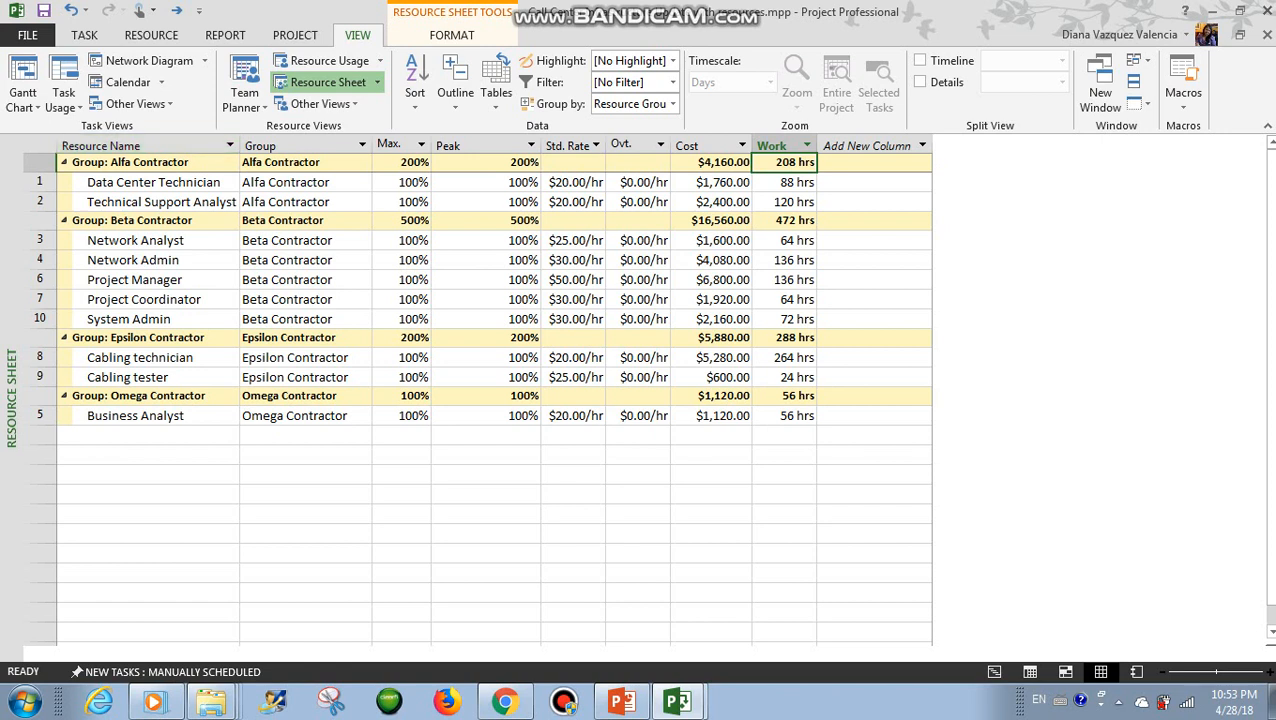
pyautogui.click(711, 163)
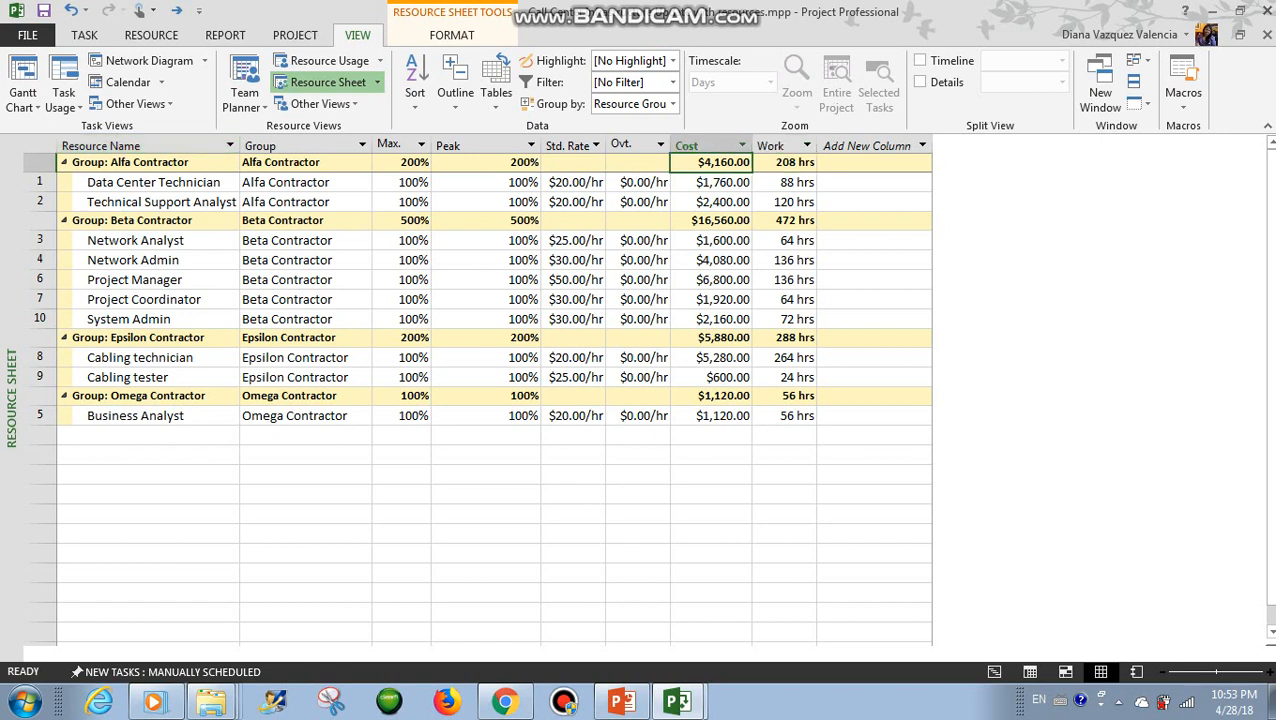
pyautogui.click(148, 221)
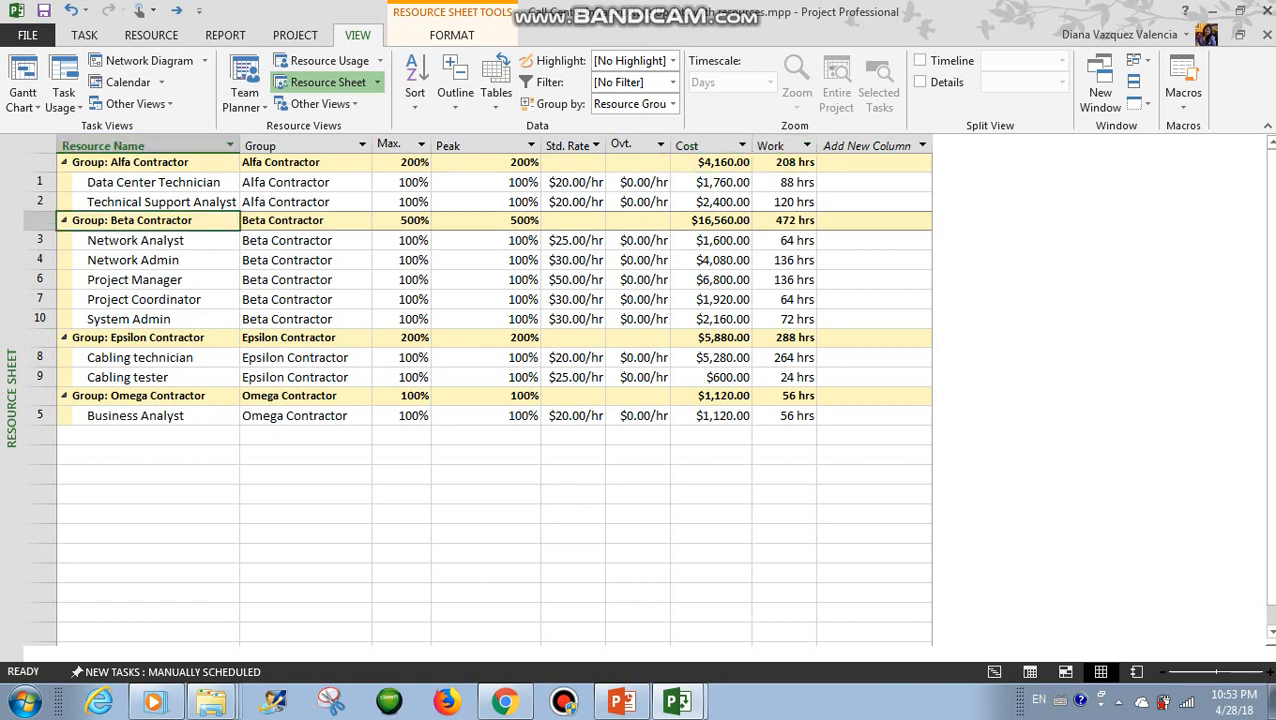
pyautogui.click(711, 221)
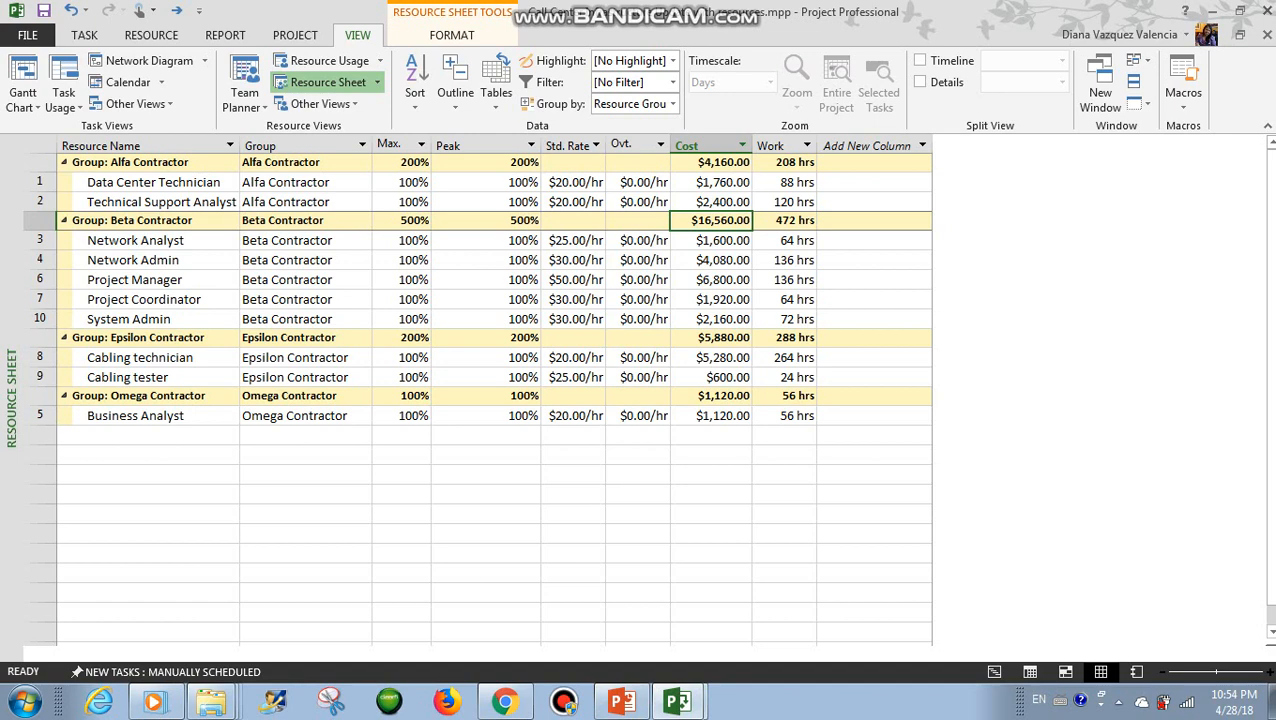
# View the slide on entering purchase orders in the PowerPoint presentation and return to the project with resources
pyautogui.click(622, 701)
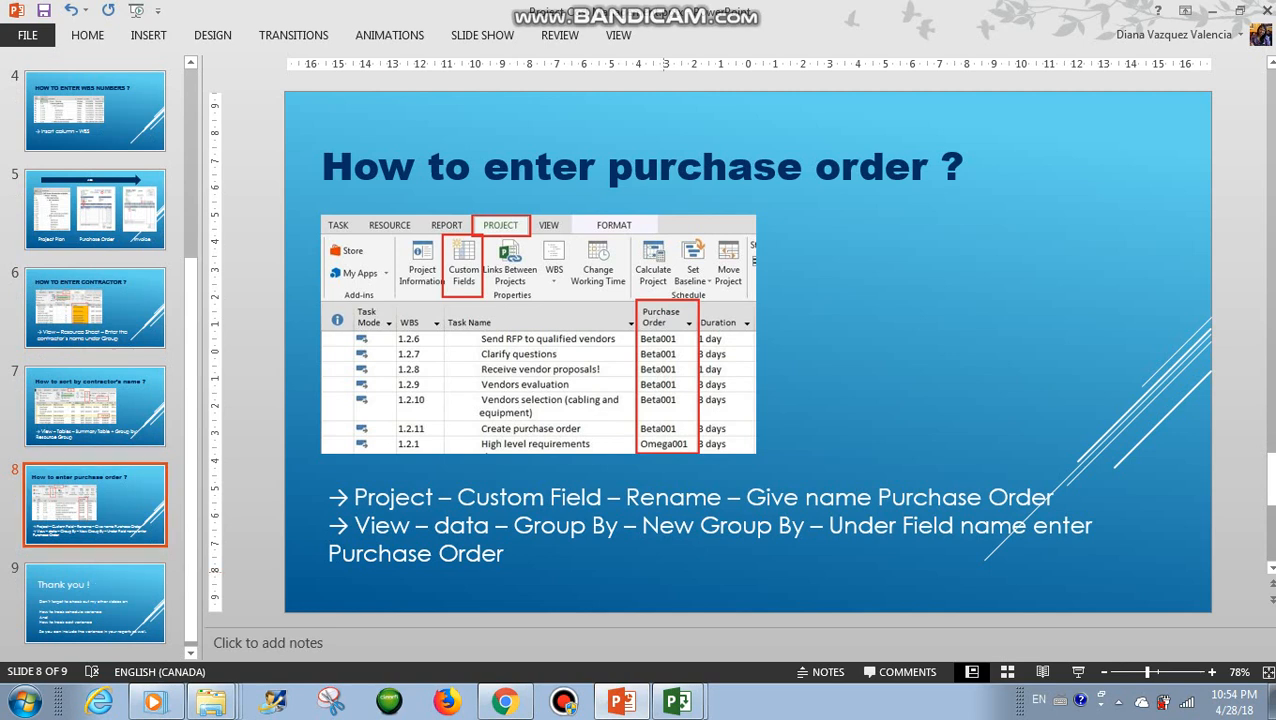
pyautogui.moveTo(677, 700)
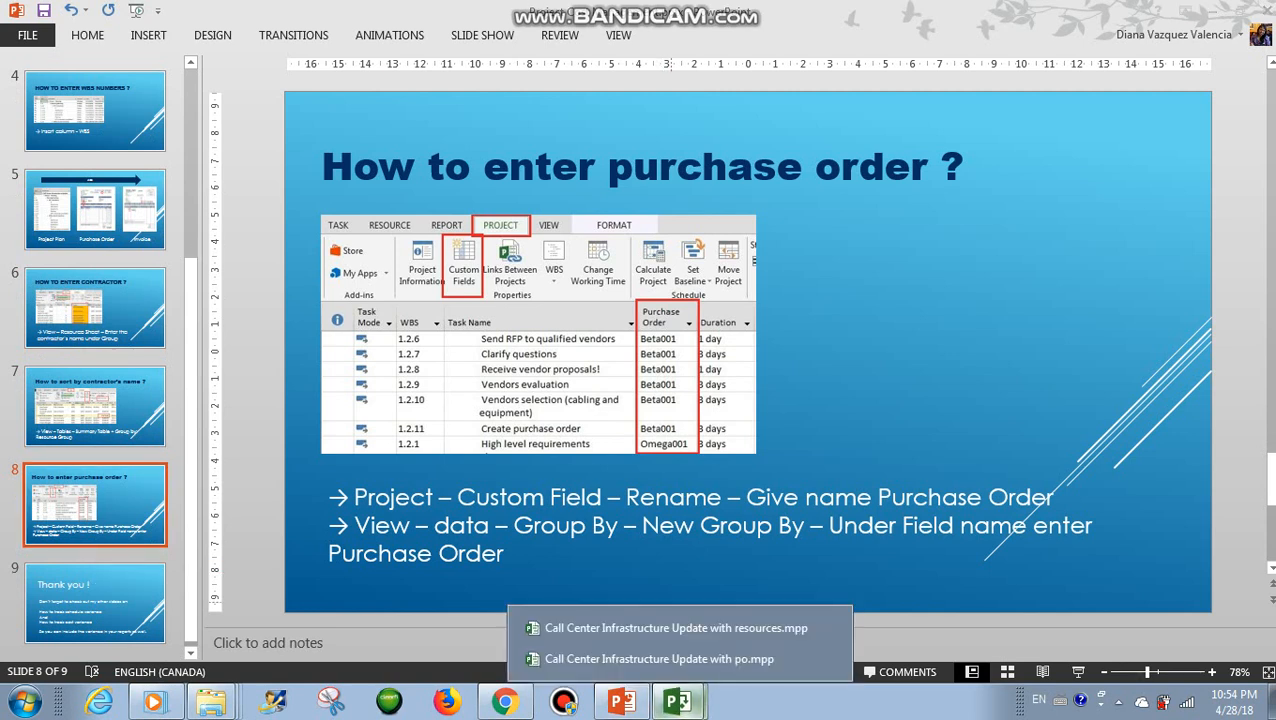
pyautogui.click(676, 628)
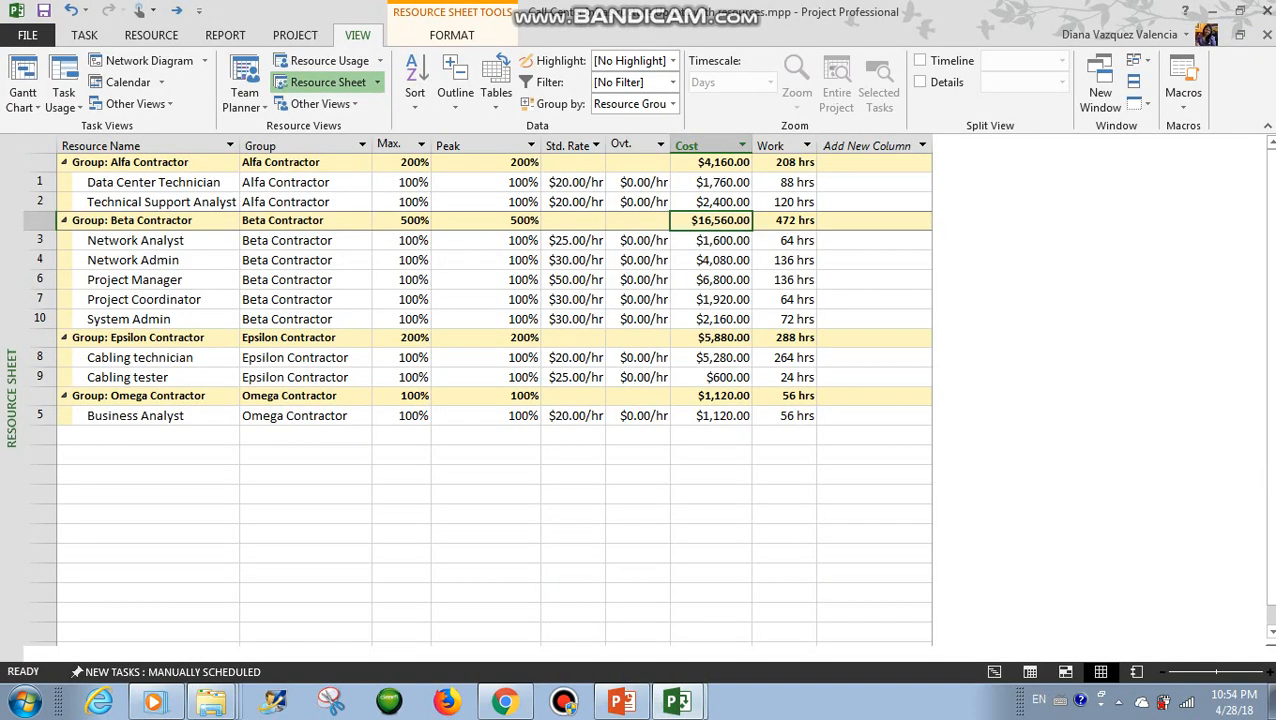
# Apply the Entry table to the Resource Sheet, and show the Gantt Chart with a wider table area beyond Resource Names
pyautogui.click(495, 80)
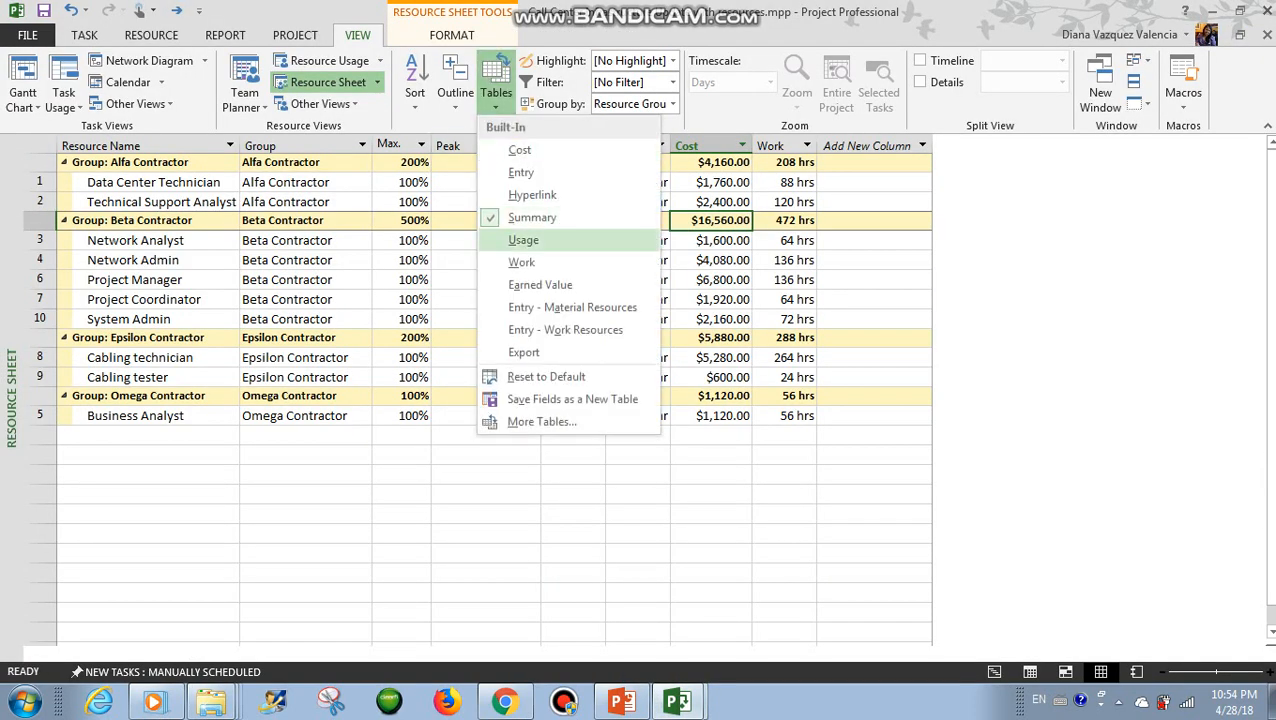
pyautogui.click(521, 172)
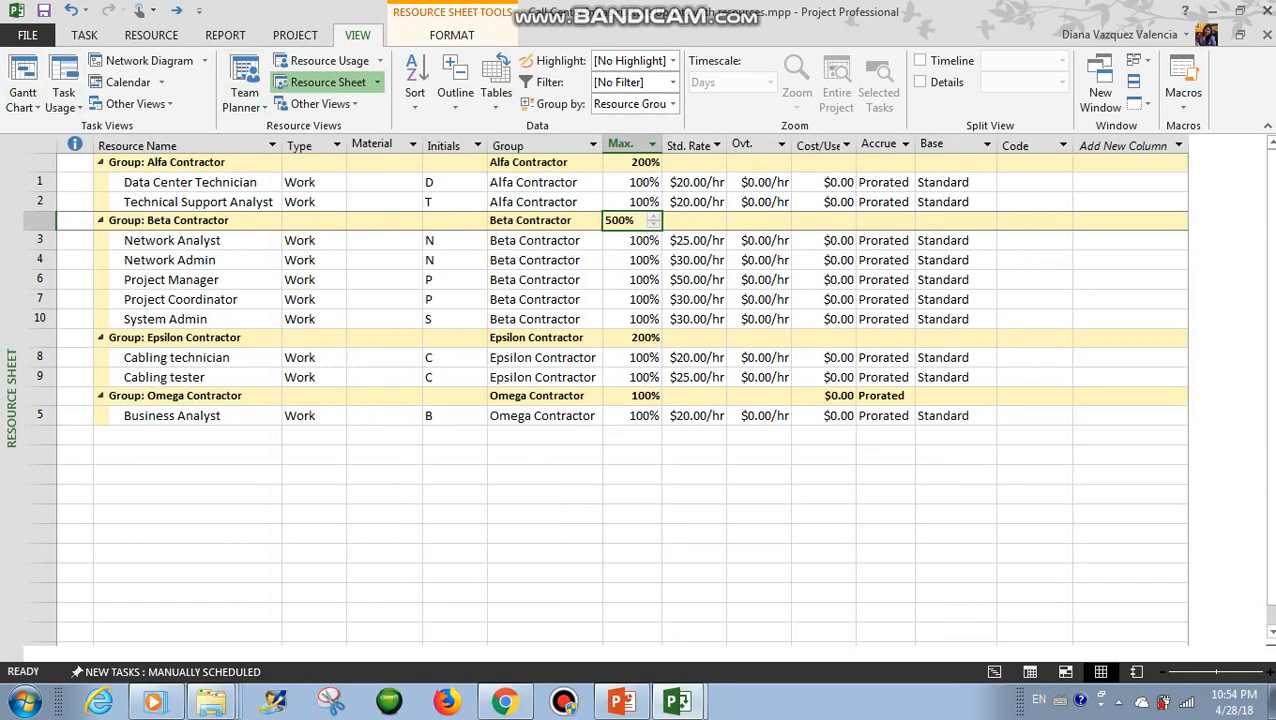
pyautogui.click(22, 72)
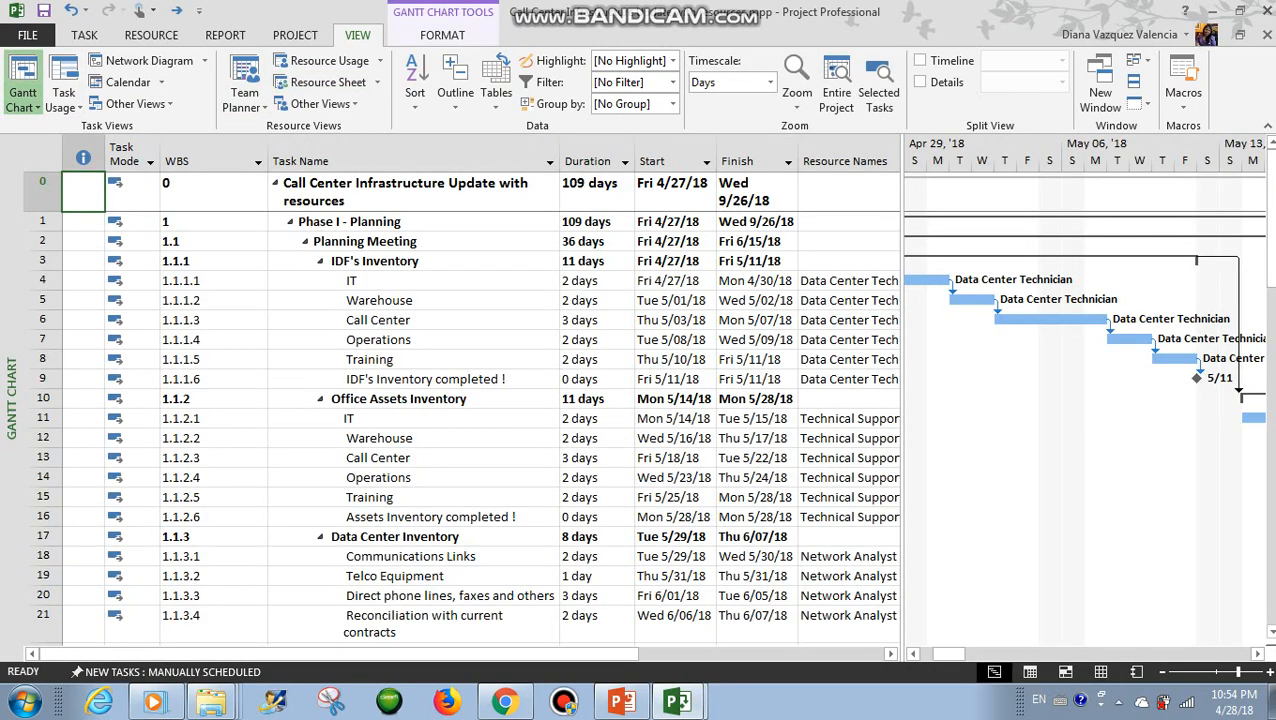
pyautogui.moveTo(911, 240); pyautogui.dragTo(1112, 240)
pyautogui.click(1010, 161)
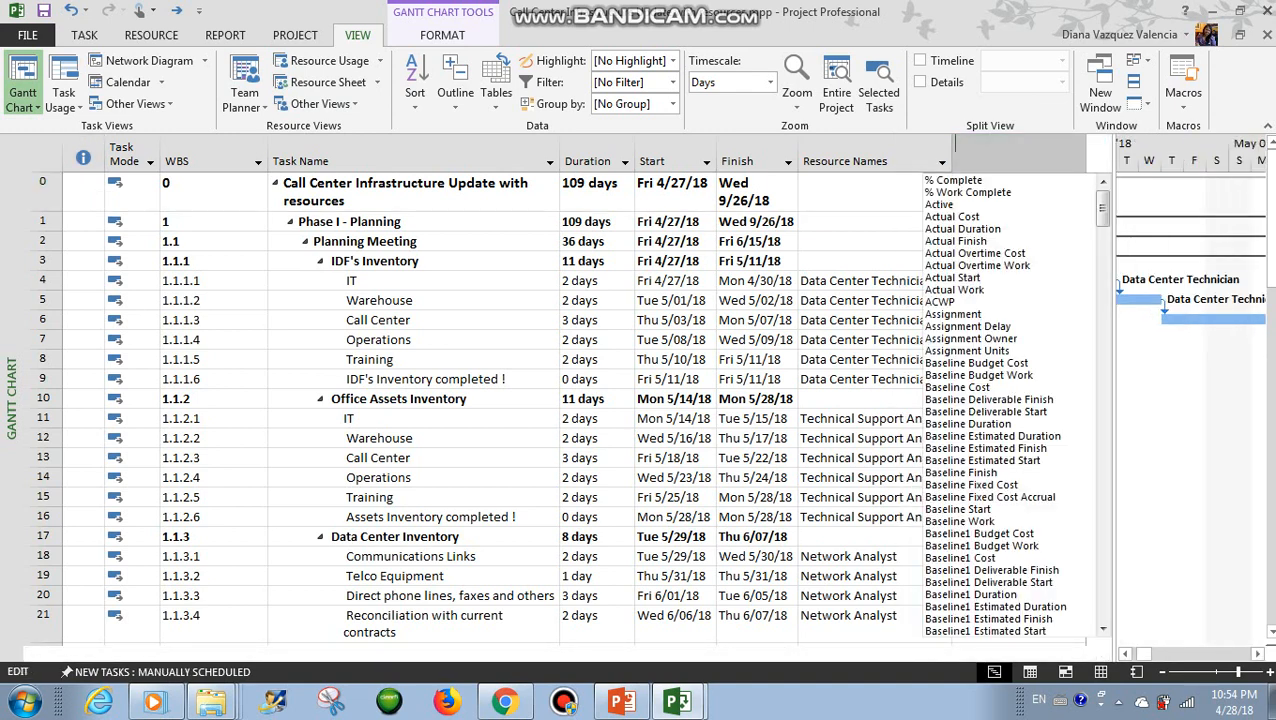
pyautogui.moveTo(1102, 208); pyautogui.dragTo(1102, 512)
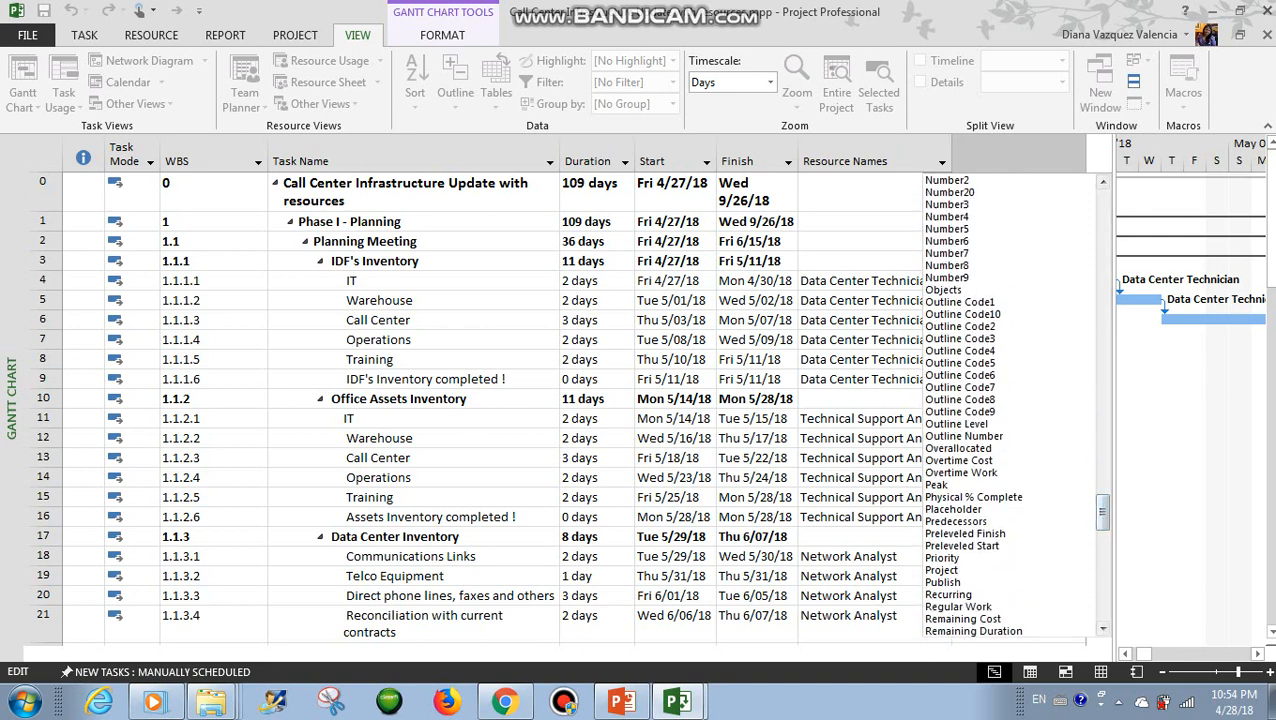
pyautogui.moveTo(1102, 512); pyautogui.dragTo(1102, 215)
pyautogui.click(752, 379)
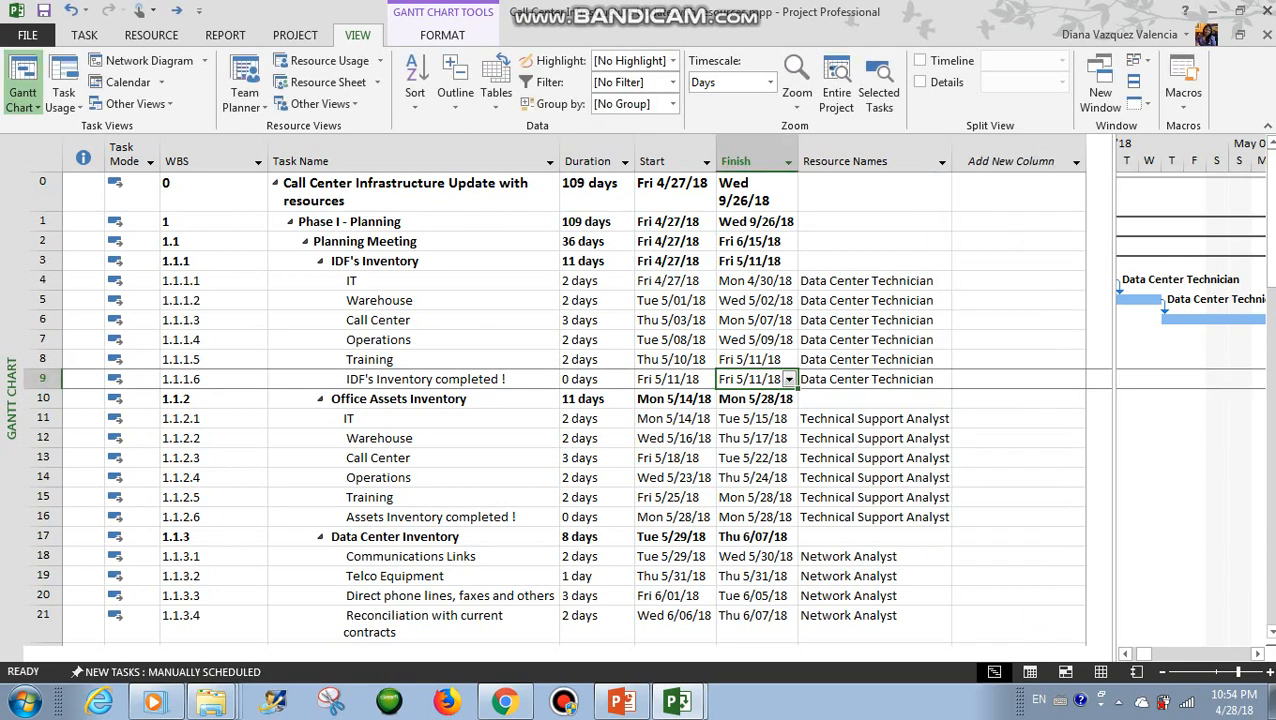
# Rename the custom task text field Text1 to Purchase order
pyautogui.click(295, 35)
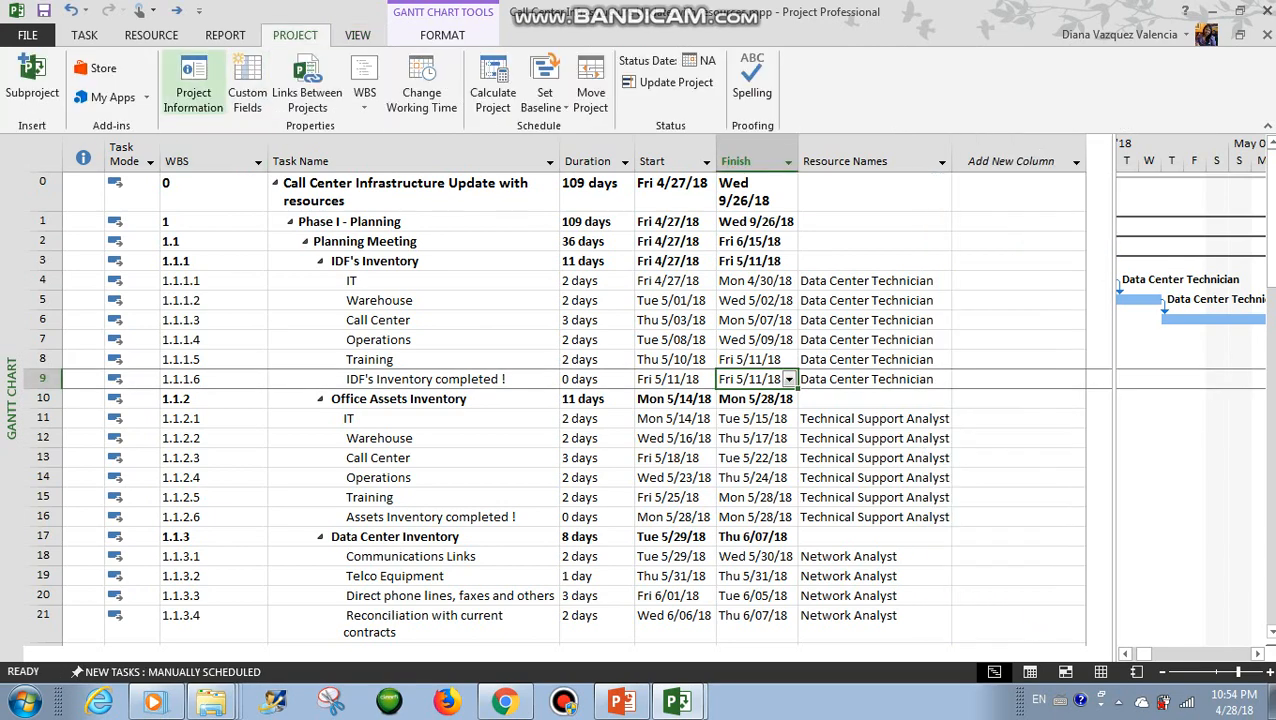
pyautogui.click(193, 85)
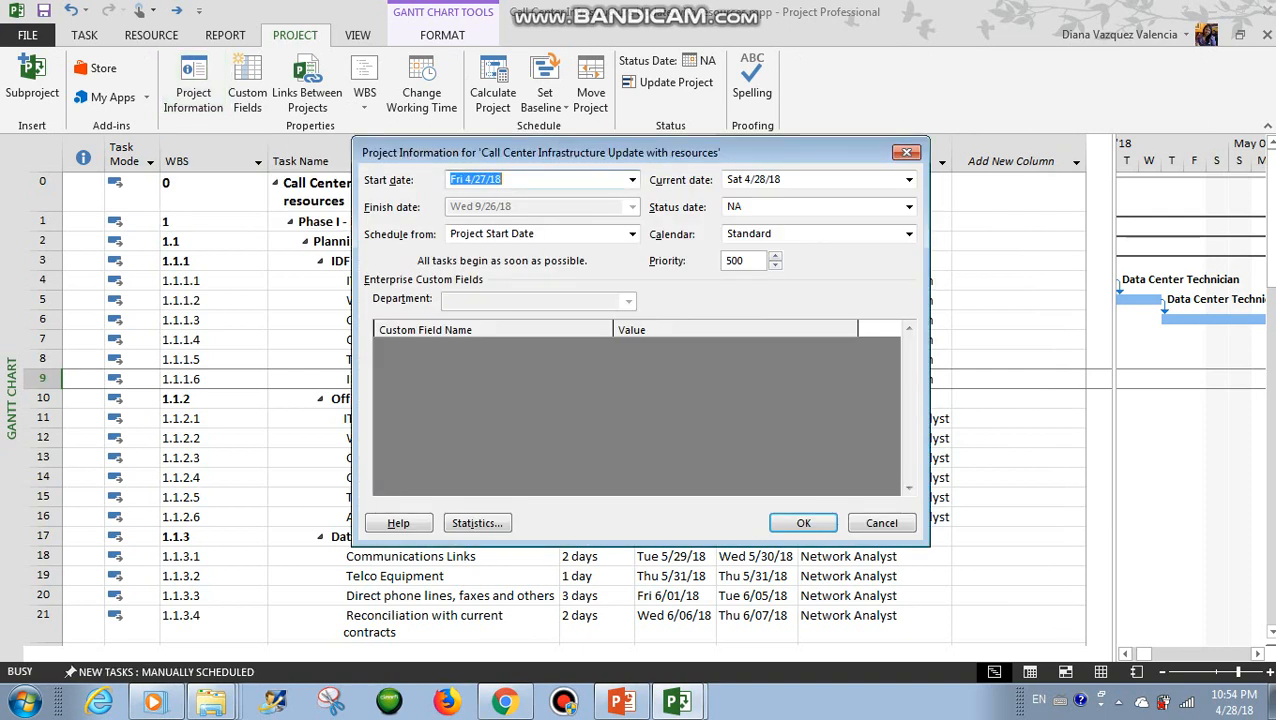
pyautogui.click(881, 523)
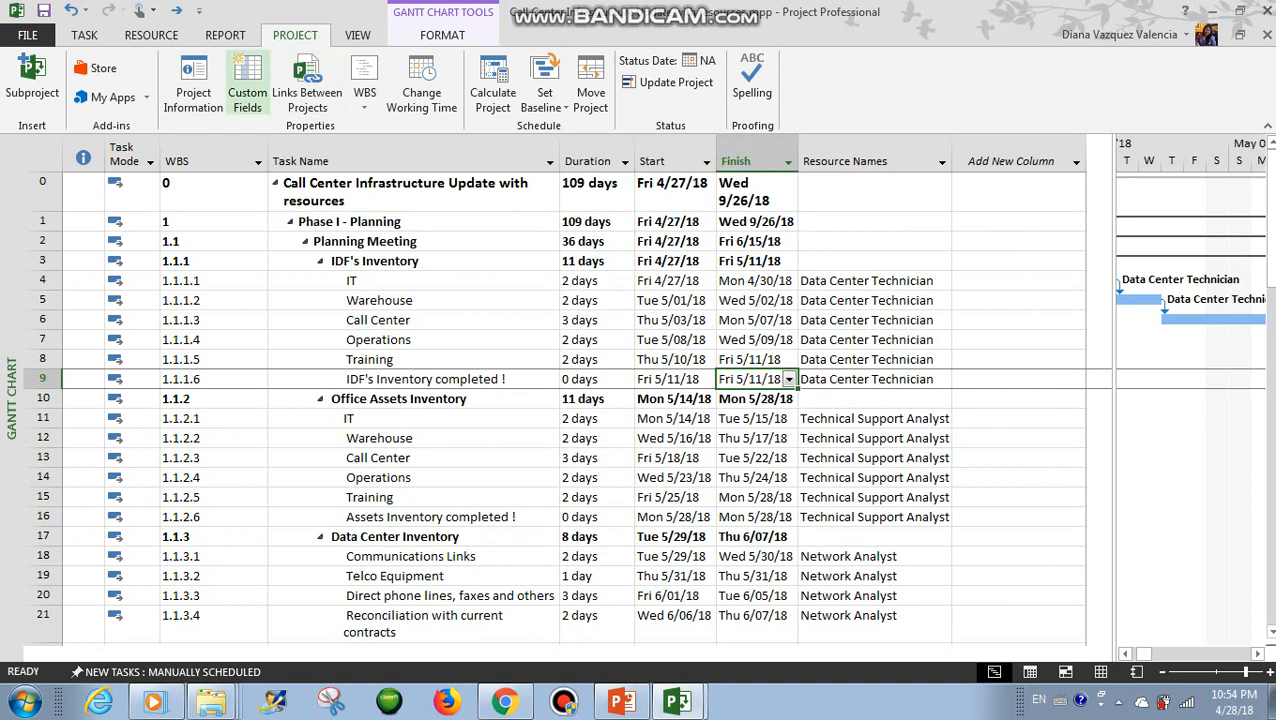
pyautogui.click(247, 85)
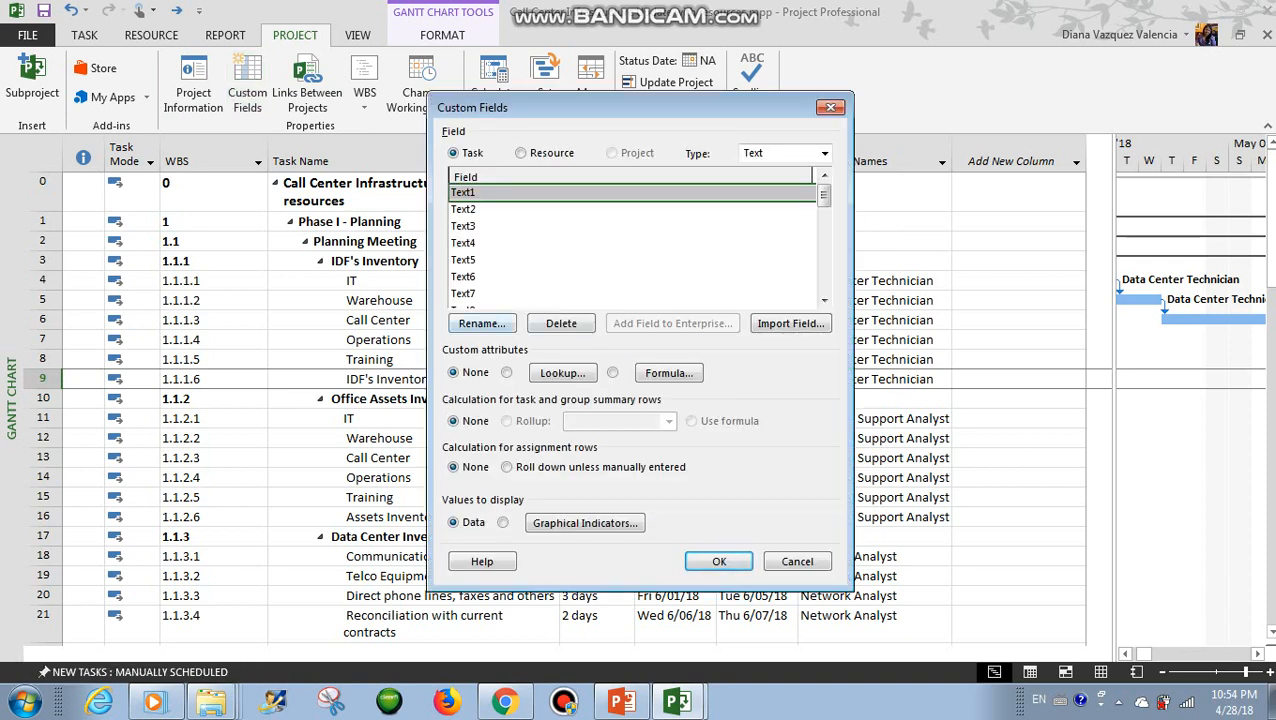
pyautogui.click(482, 323)
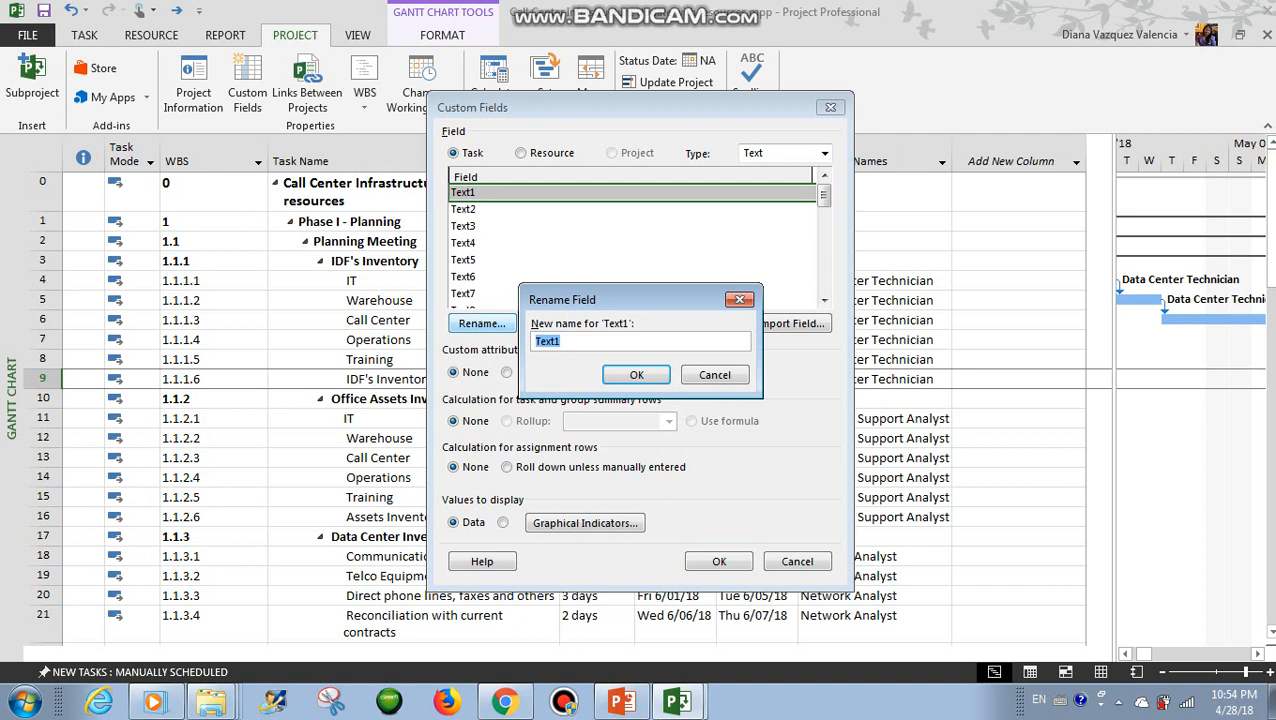
pyautogui.press('BackSpace')
pyautogui.write('Purchase order')
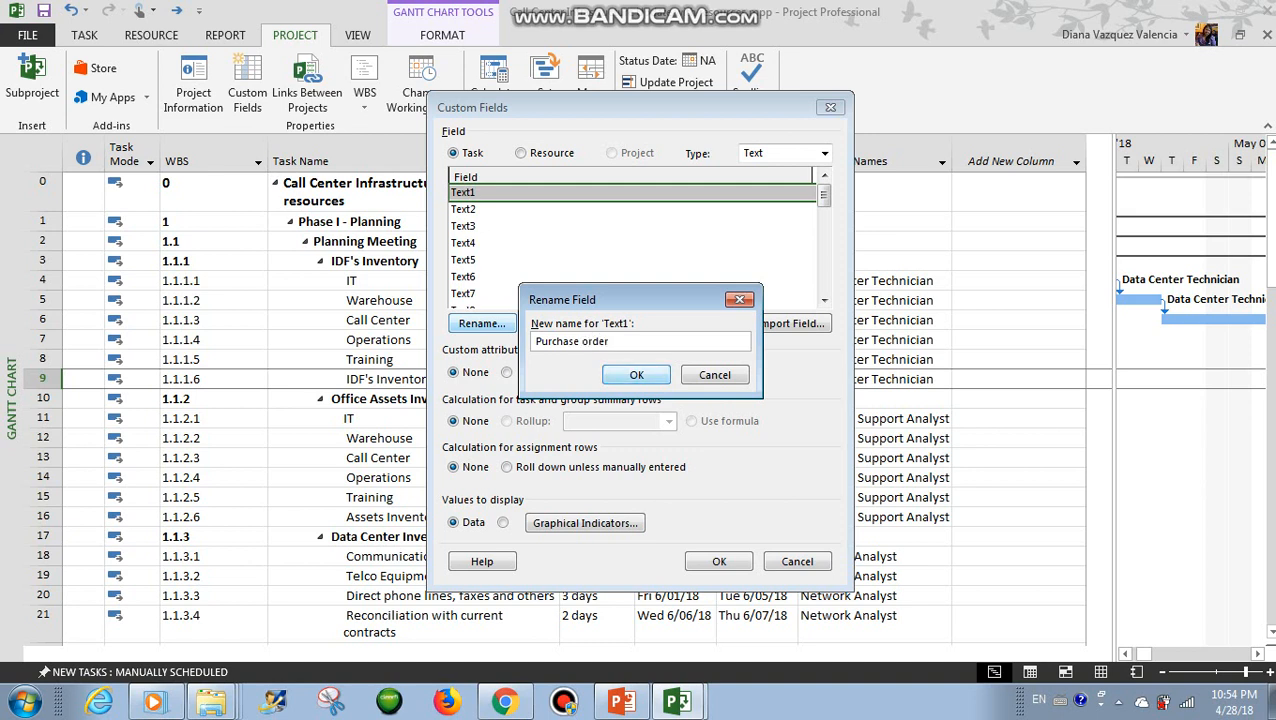
pyautogui.click(636, 375)
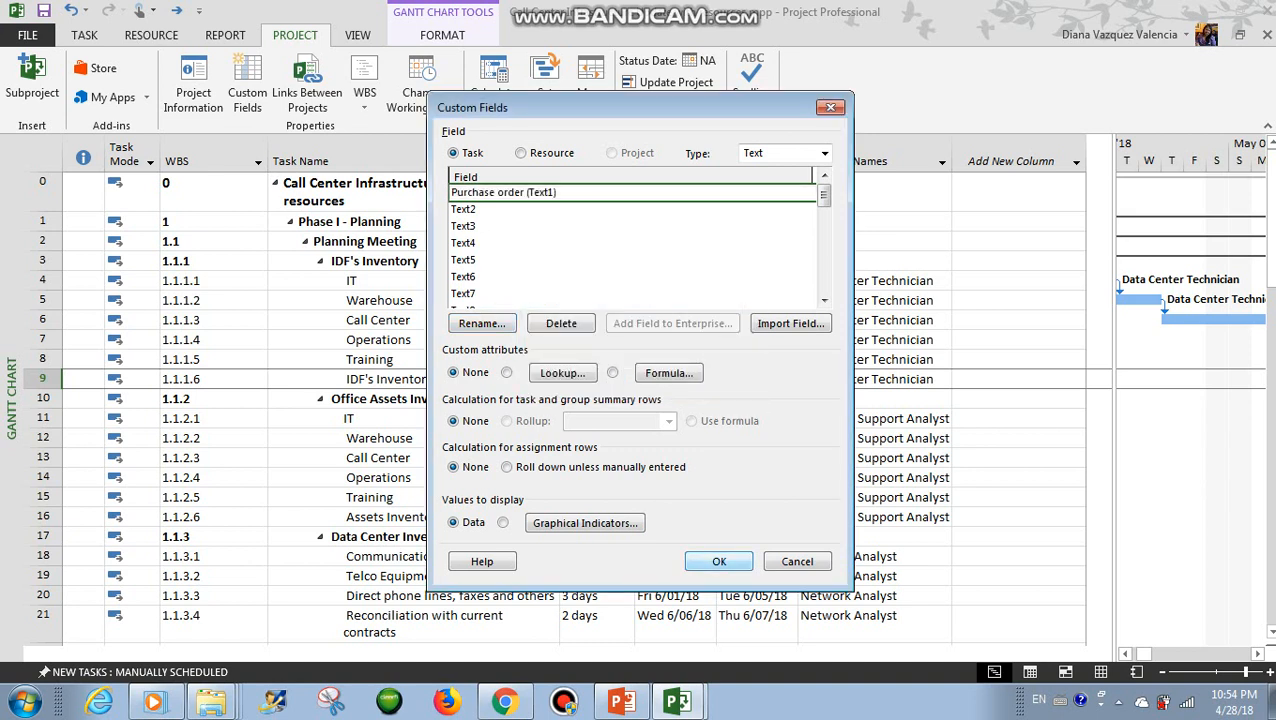
pyautogui.press('Return')
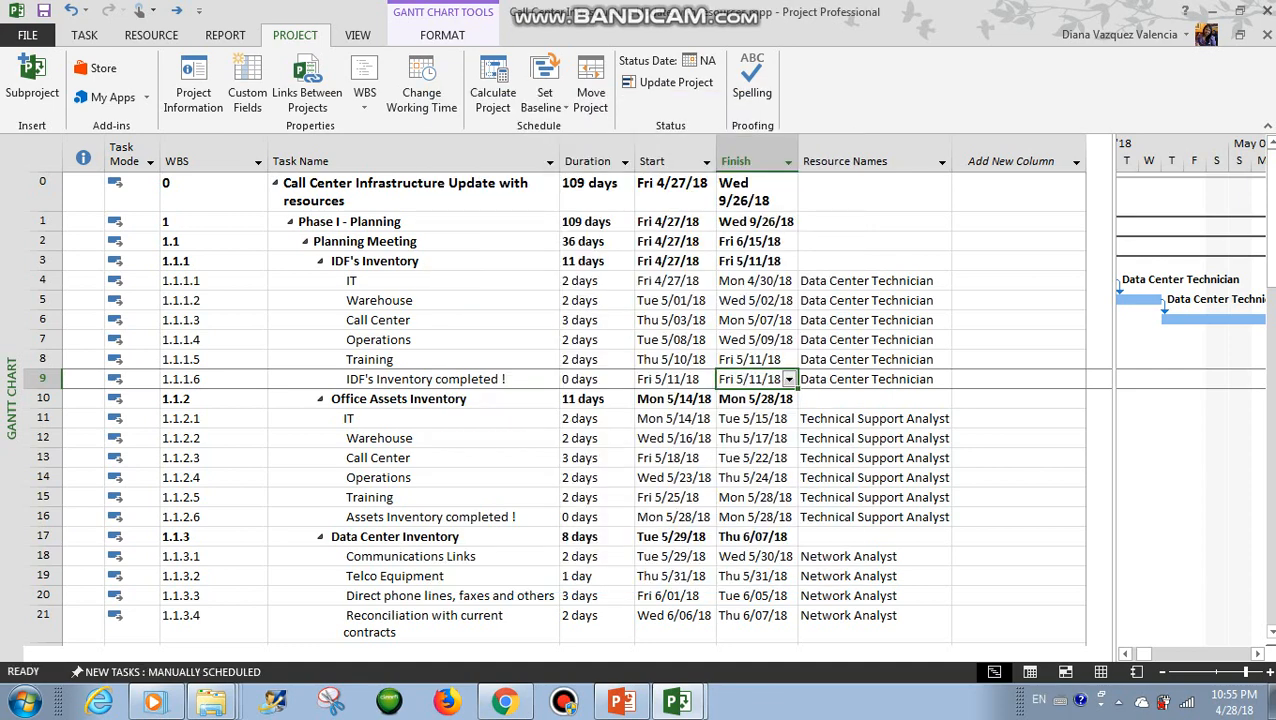
# Add the Purchase order (Text1) field as a new column after Resource Names in the Gantt Chart table
pyautogui.click(1011, 161)
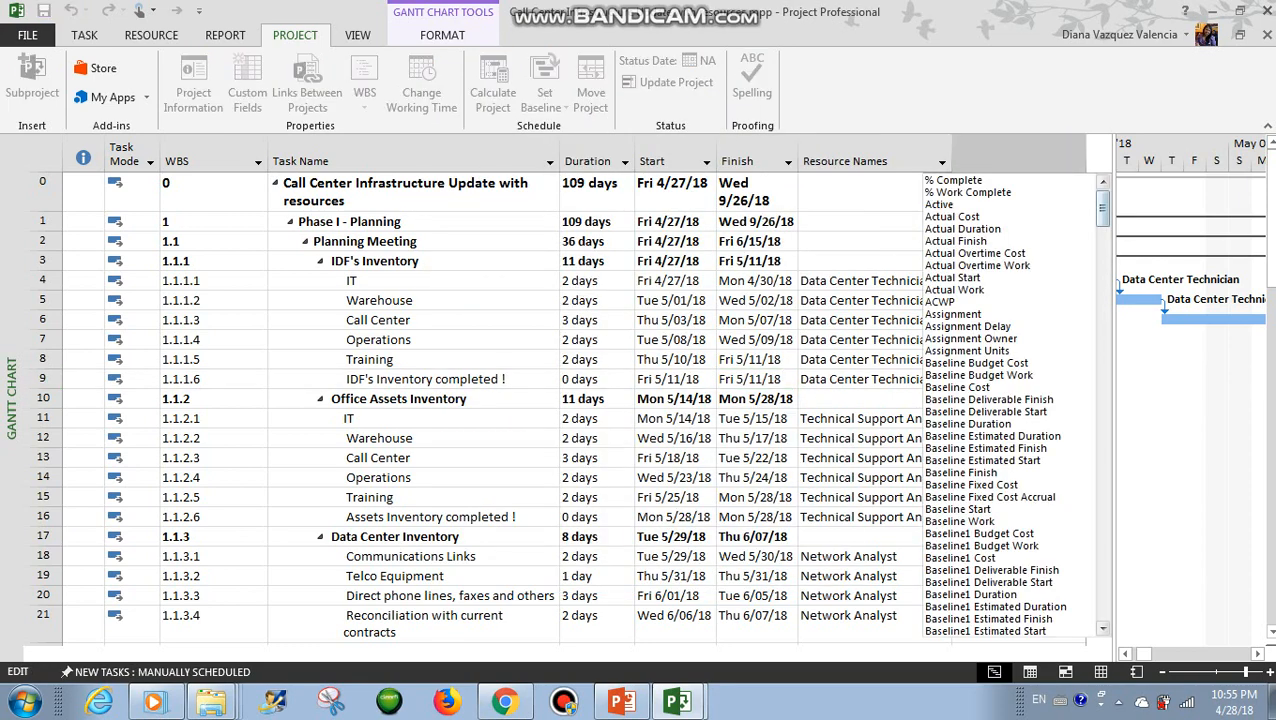
pyautogui.moveTo(1102, 207); pyautogui.dragTo(1102, 524)
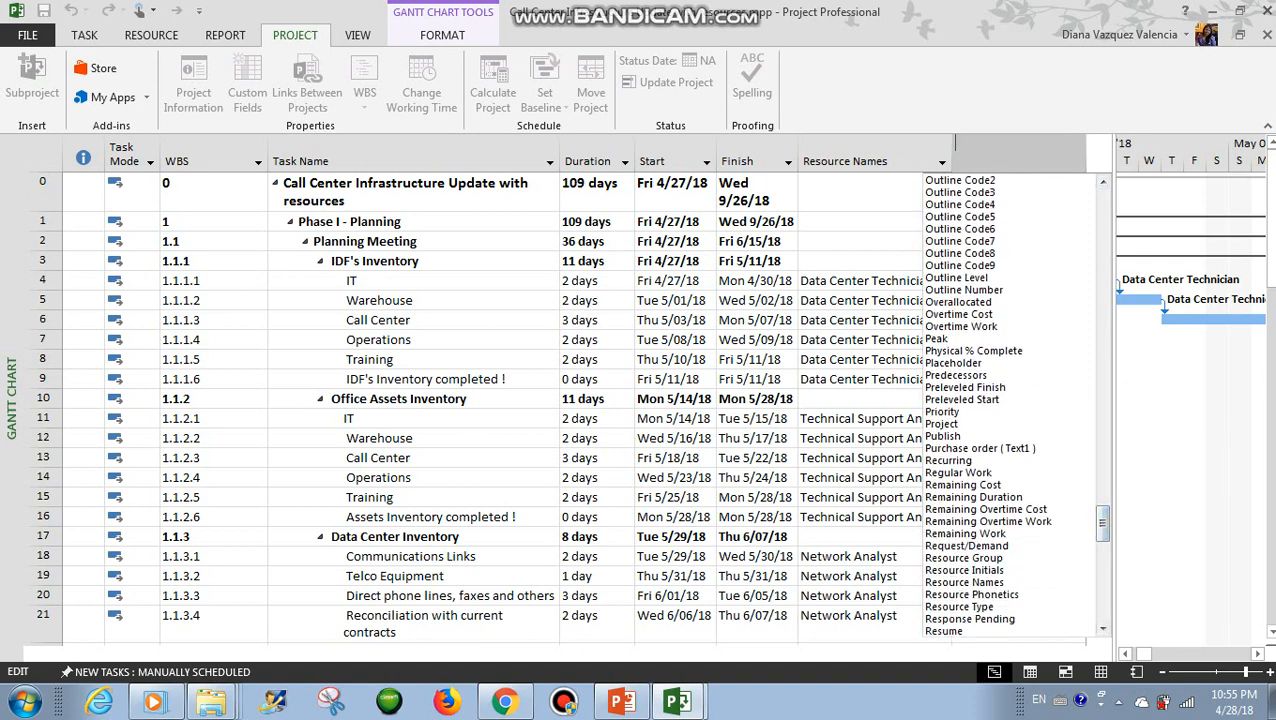
pyautogui.click(980, 448)
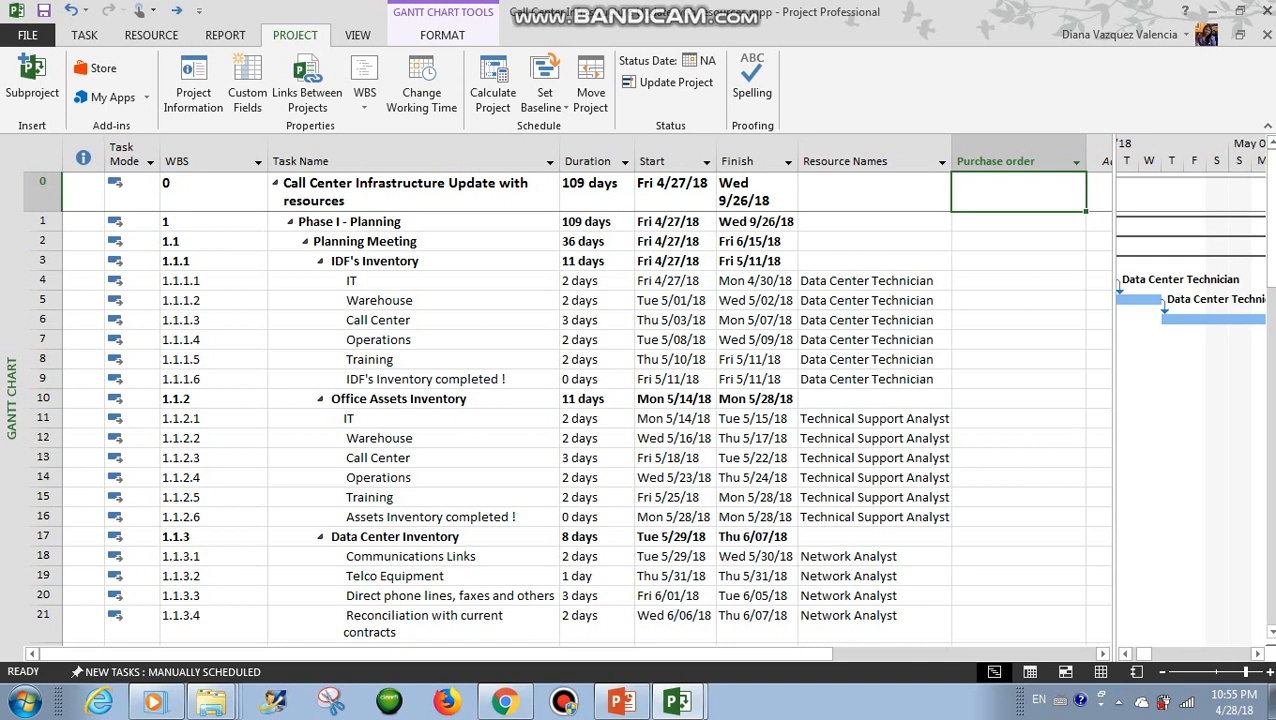
# Check the resource assigned to the first IT task and look up the Data Center Technician's and Technical Support Analyst's groups in the Resource Sheet
pyautogui.click(413, 281)
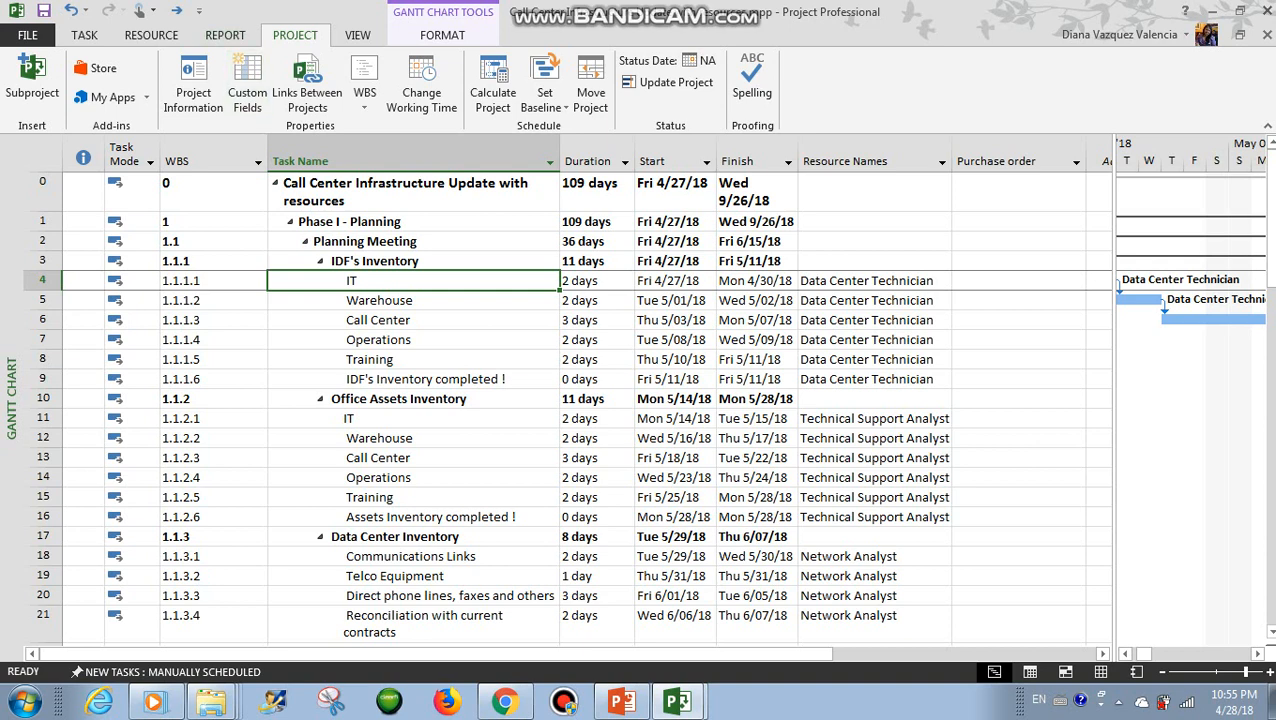
pyautogui.click(867, 281)
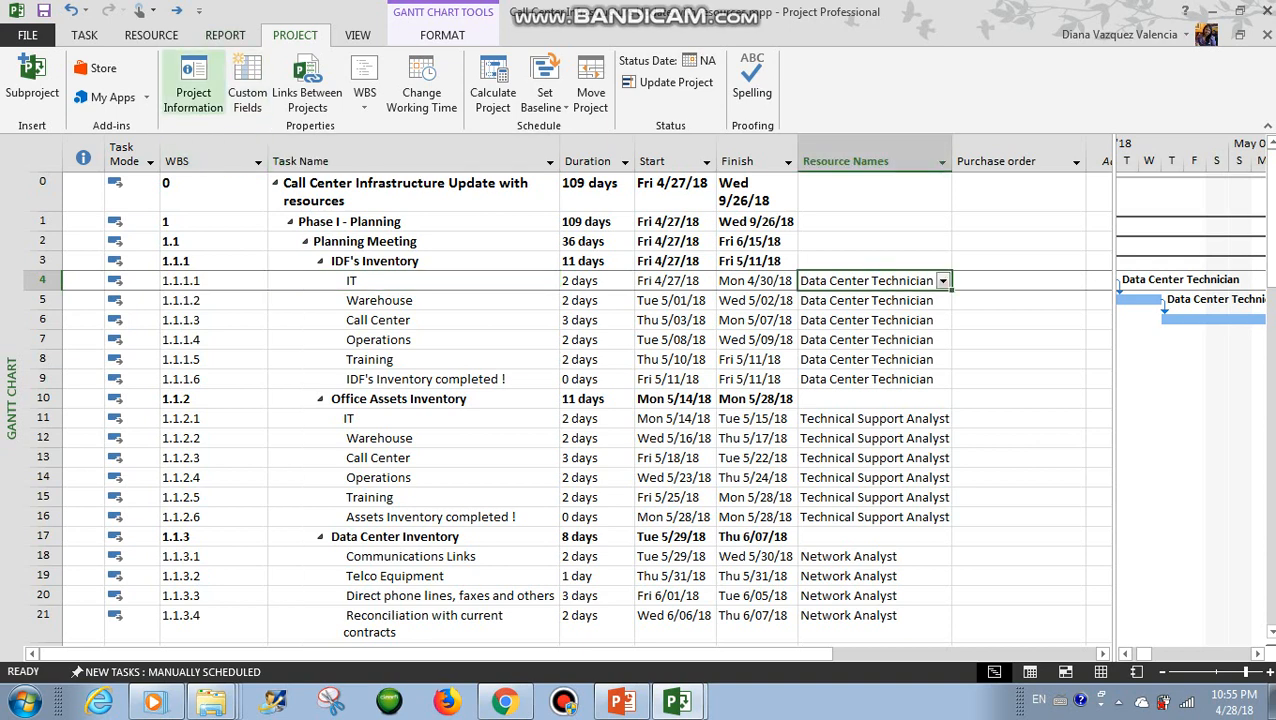
pyautogui.click(357, 35)
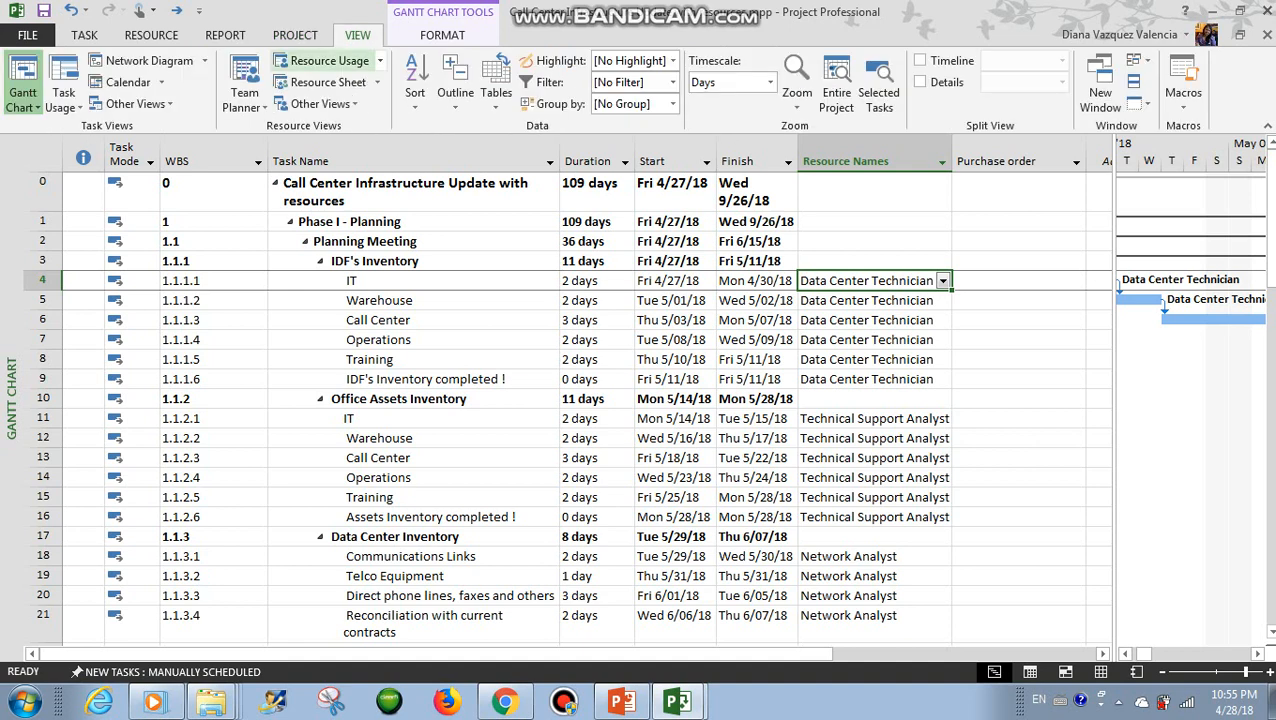
pyautogui.click(329, 60)
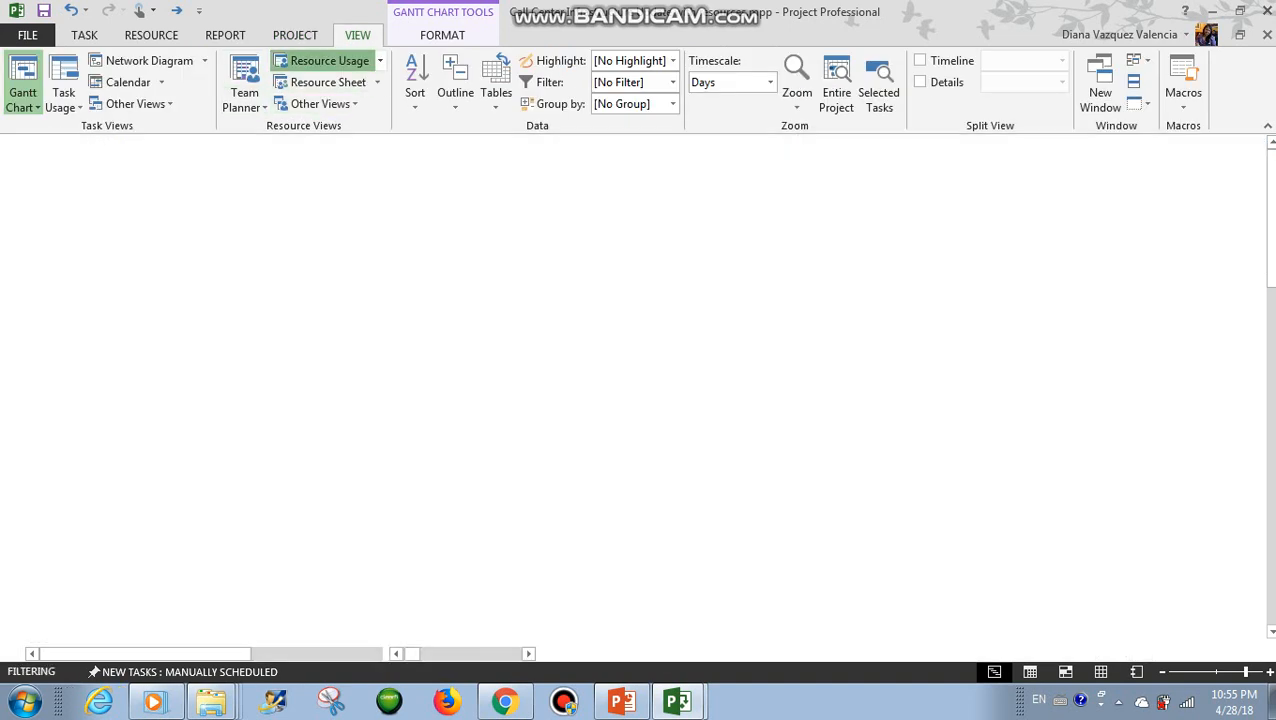
pyautogui.click(327, 82)
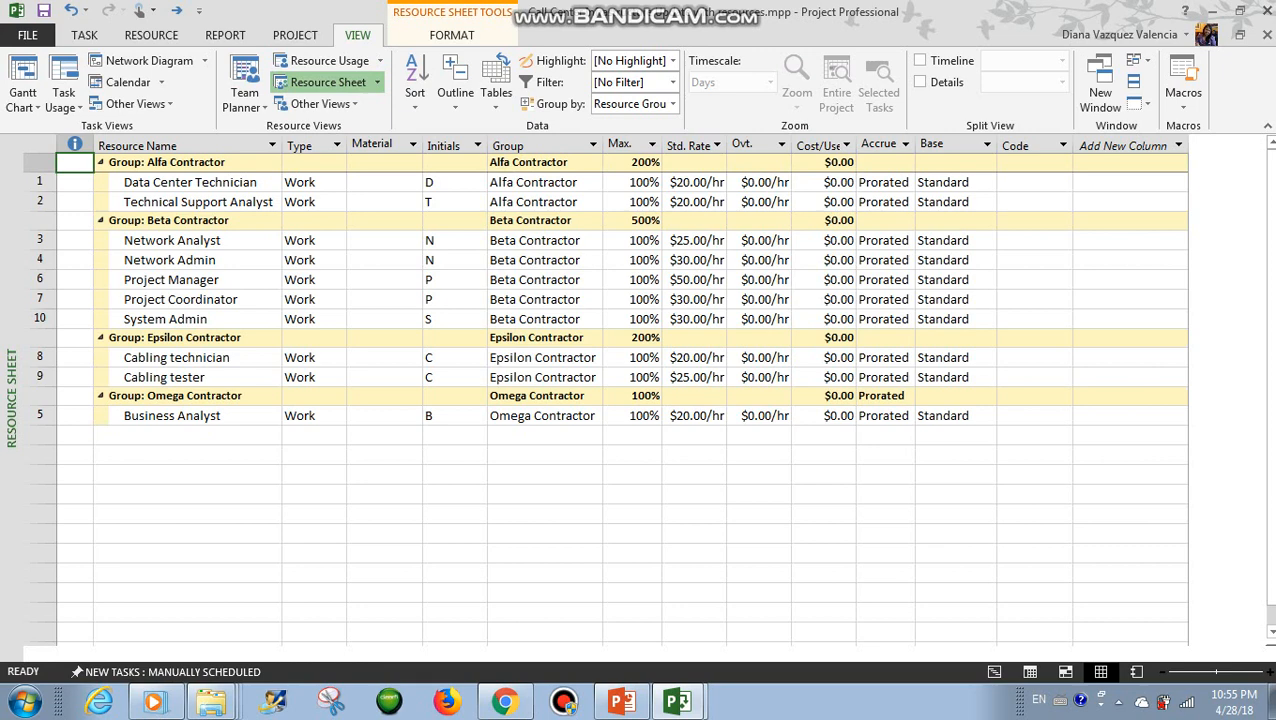
pyautogui.click(198, 202)
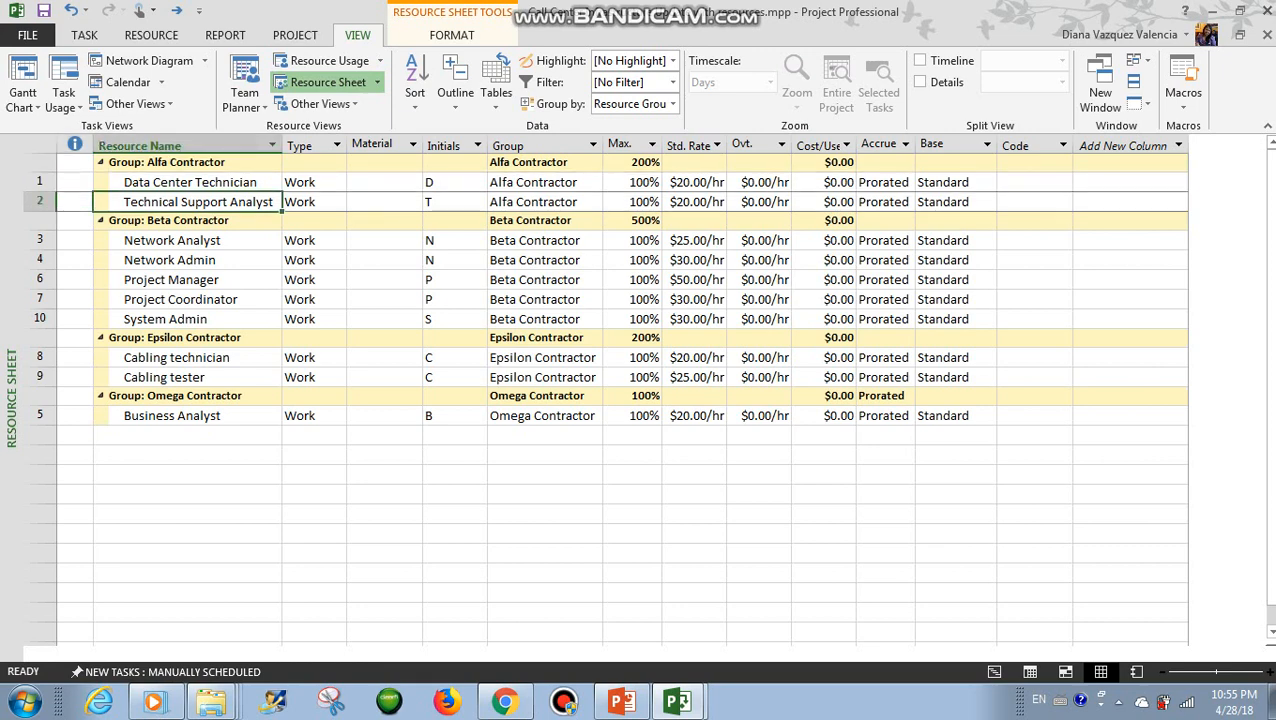
pyautogui.moveTo(545, 182); pyautogui.dragTo(545, 202)
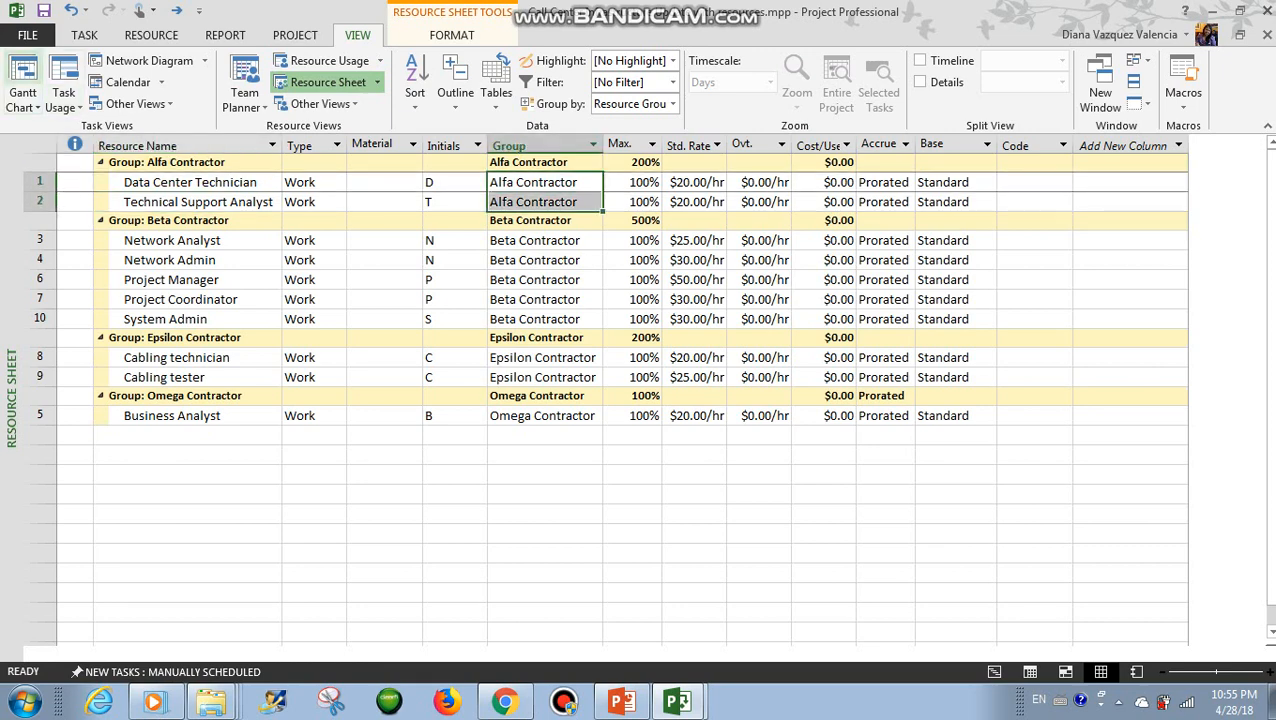
# In the Gantt Chart, enter purchase order Alfa001 for the IDF's Inventory IT task and fill it down through IDF's Inventory completed !
pyautogui.click(23, 78)
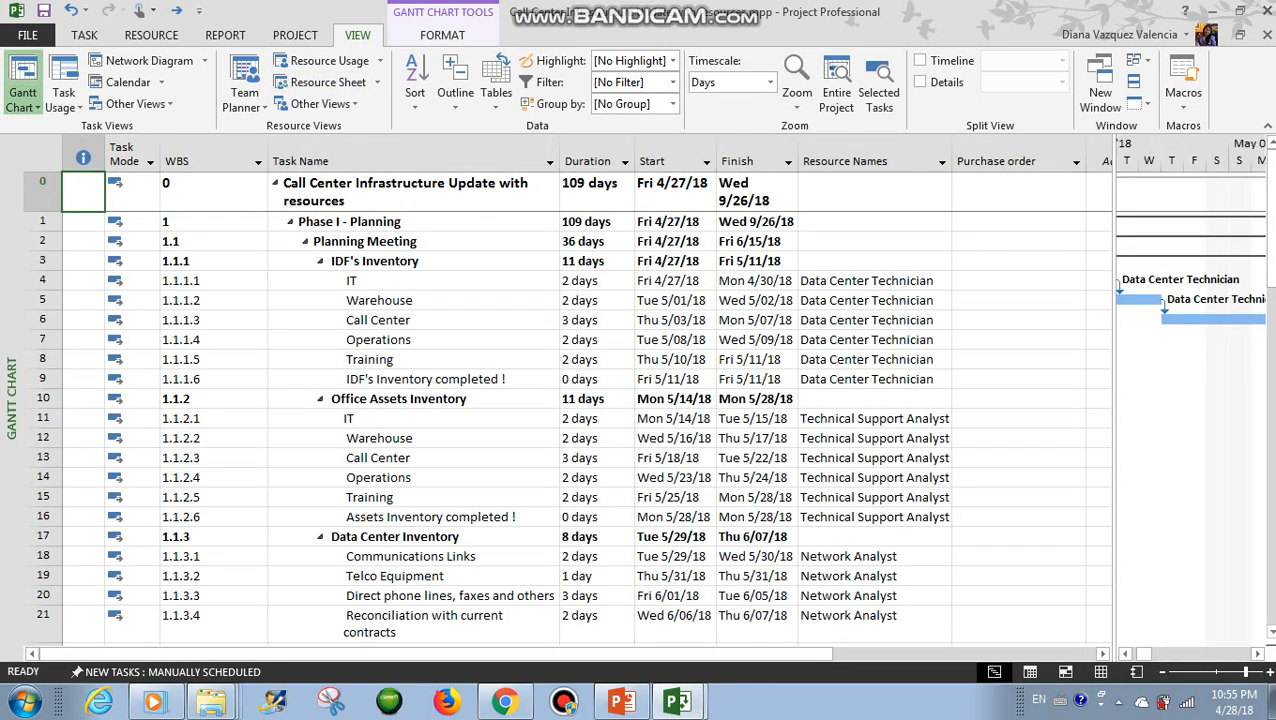
pyautogui.click(1018, 281)
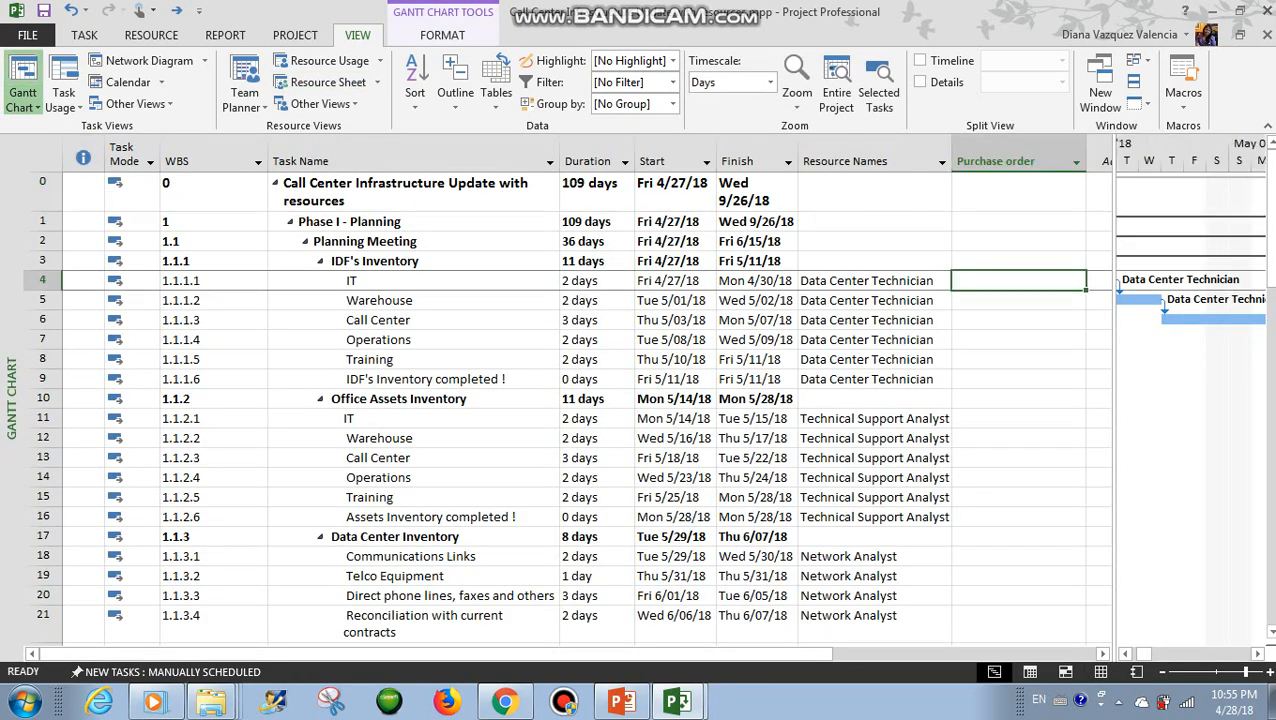
pyautogui.write('Alfa0')
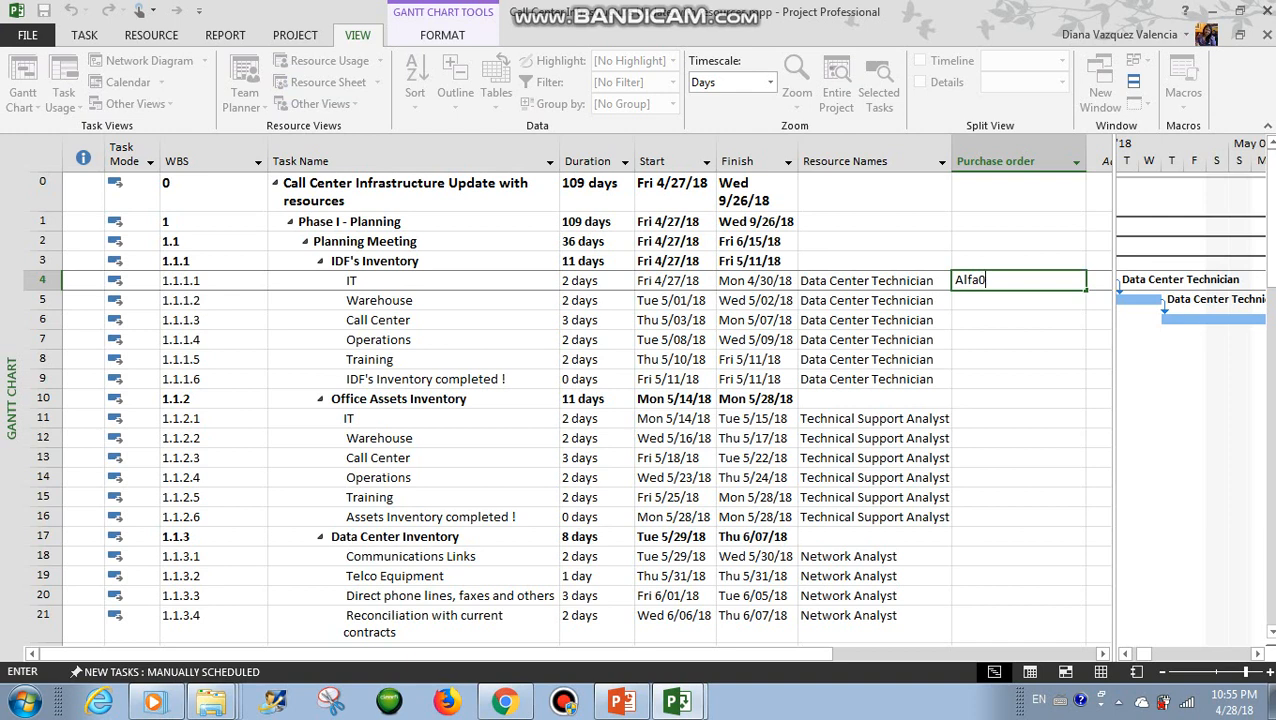
pyautogui.write('01')
pyautogui.click(1018, 360)
pyautogui.click(1018, 281)
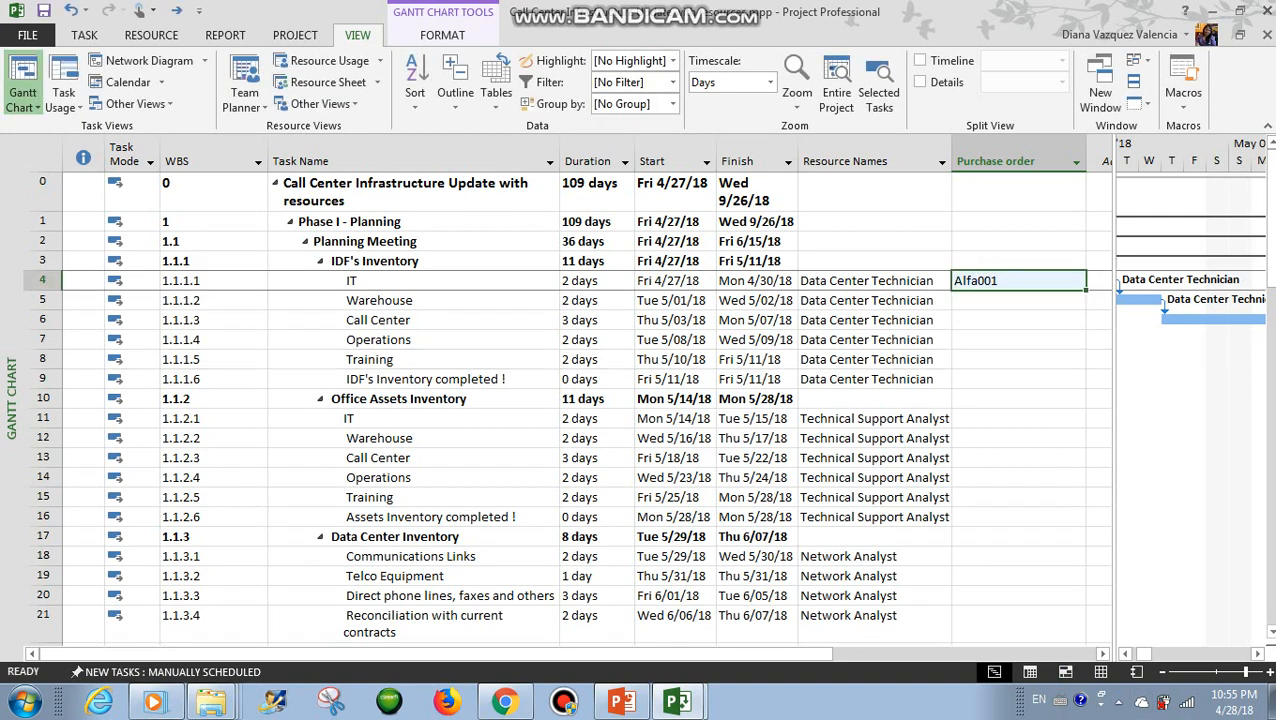
pyautogui.moveTo(1086, 290); pyautogui.dragTo(1078, 380)
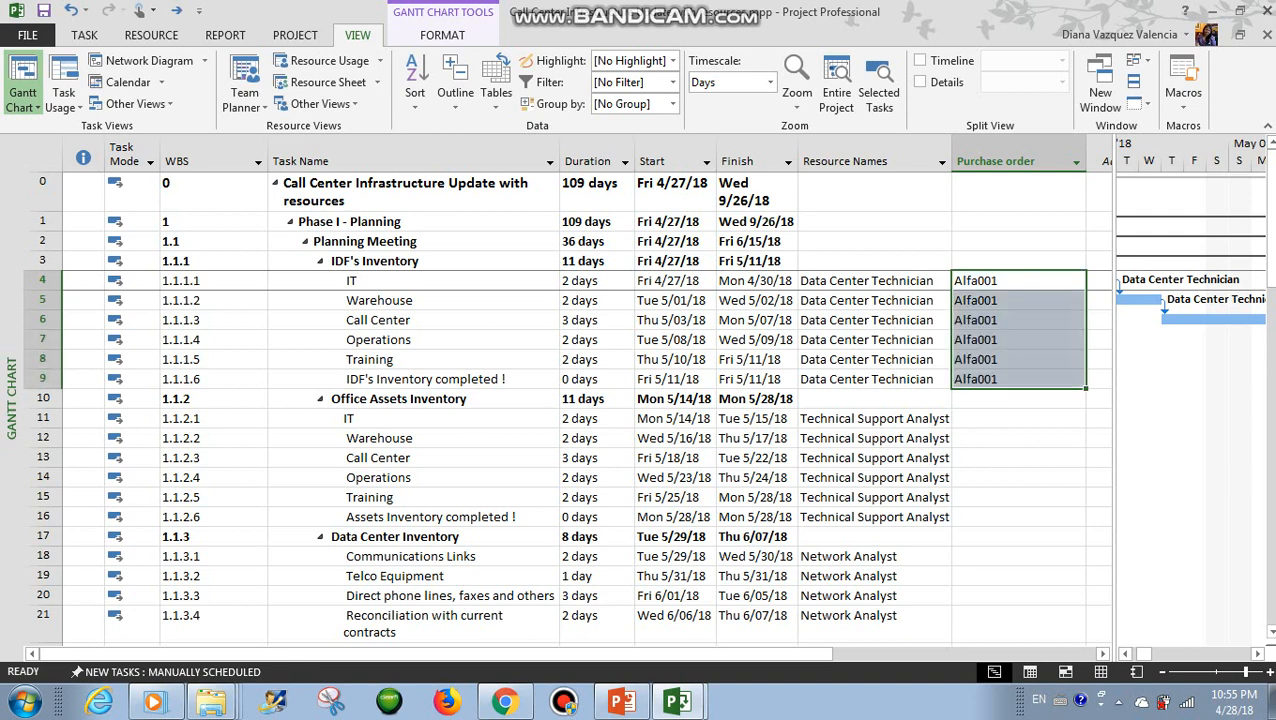
# Enter purchase order Alfa002 for the Office Assets Inventory IT task and try to copy it down to the tasks below
pyautogui.click(1018, 478)
pyautogui.click(1018, 419)
pyautogui.write('Alfa')
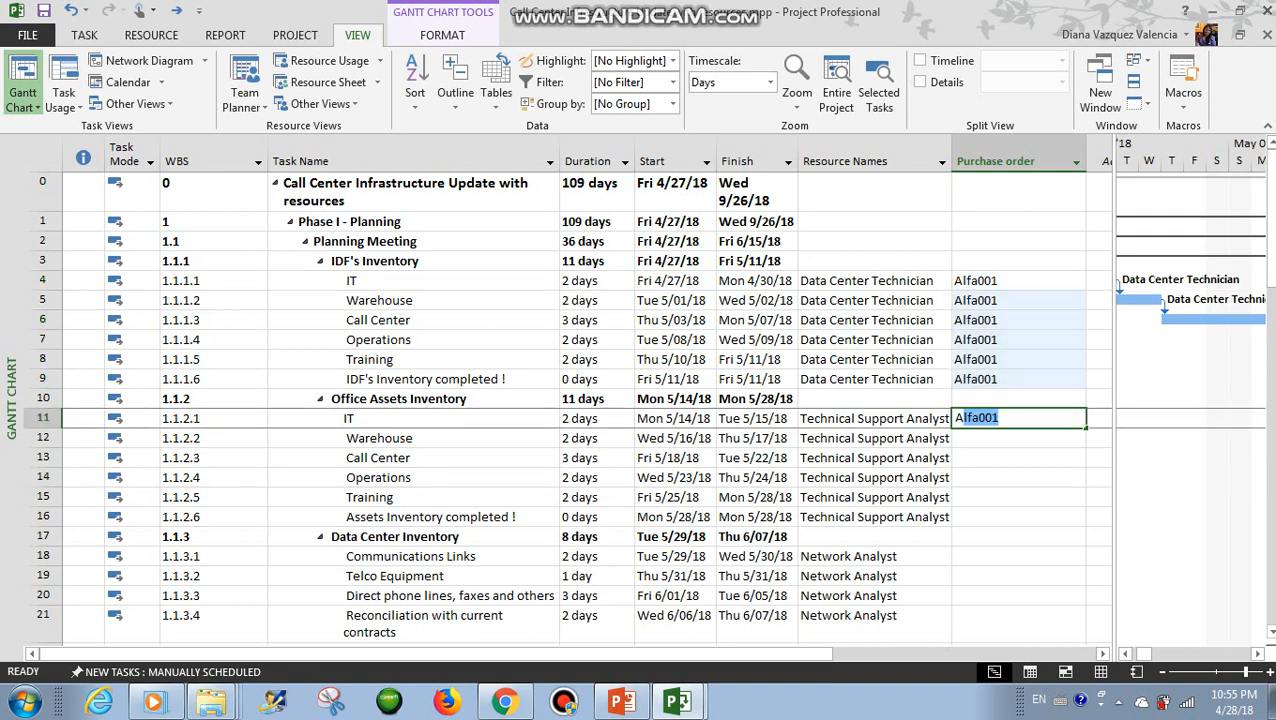
pyautogui.write('002')
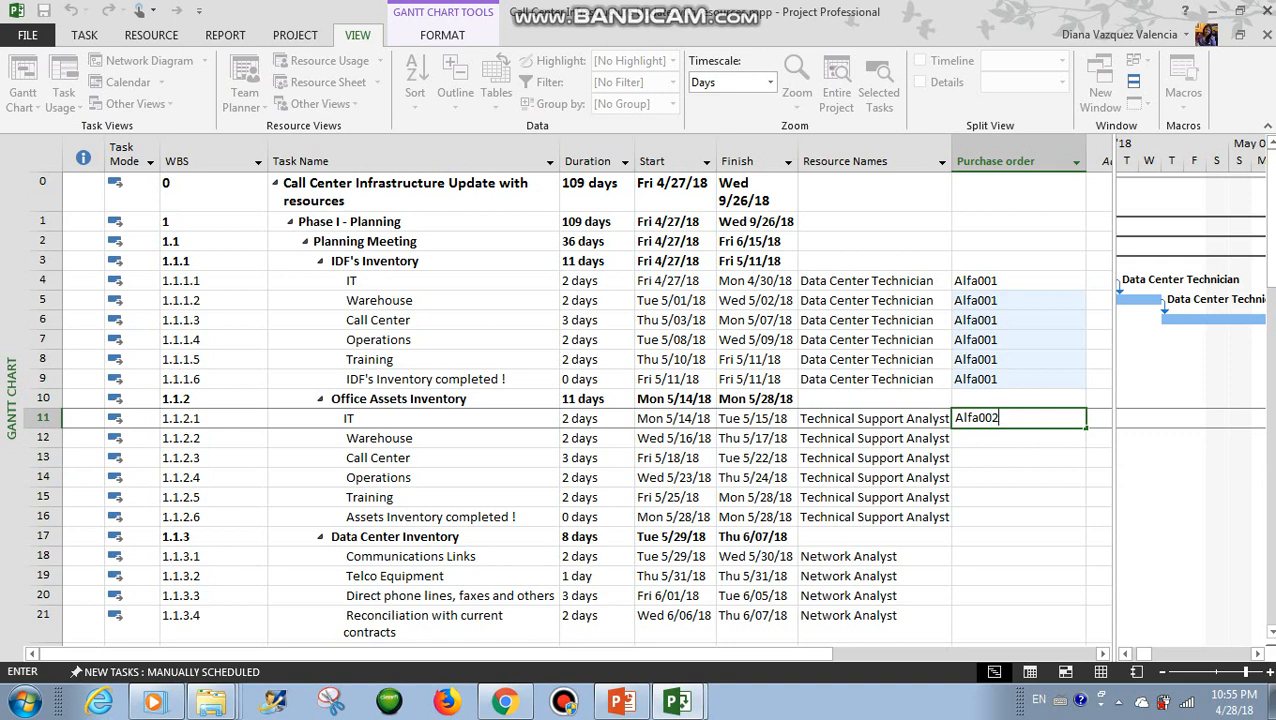
pyautogui.click(1018, 517)
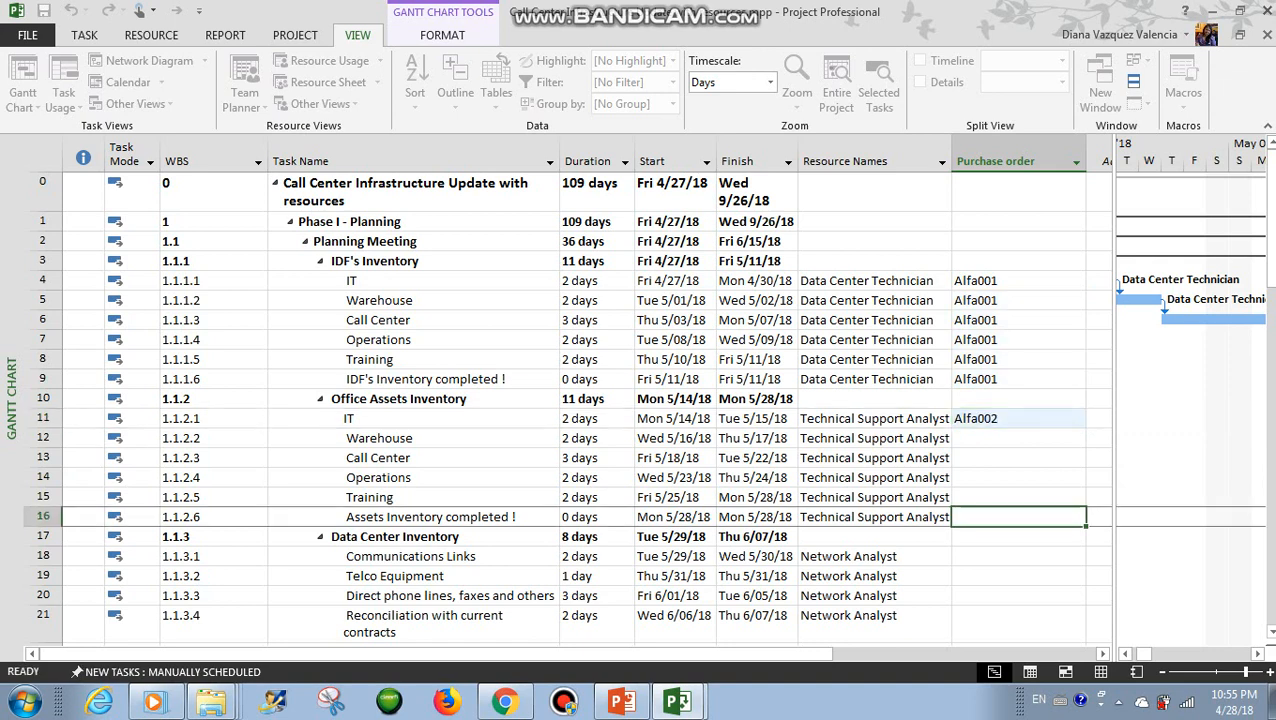
pyautogui.click(1018, 419)
pyautogui.moveTo(1080, 428); pyautogui.dragTo(1080, 542)
# Re-enter purchase order Alfa002 for the Office Assets Inventory IT task and fill it down through Assets Inventory completed !
pyautogui.click(1018, 419)
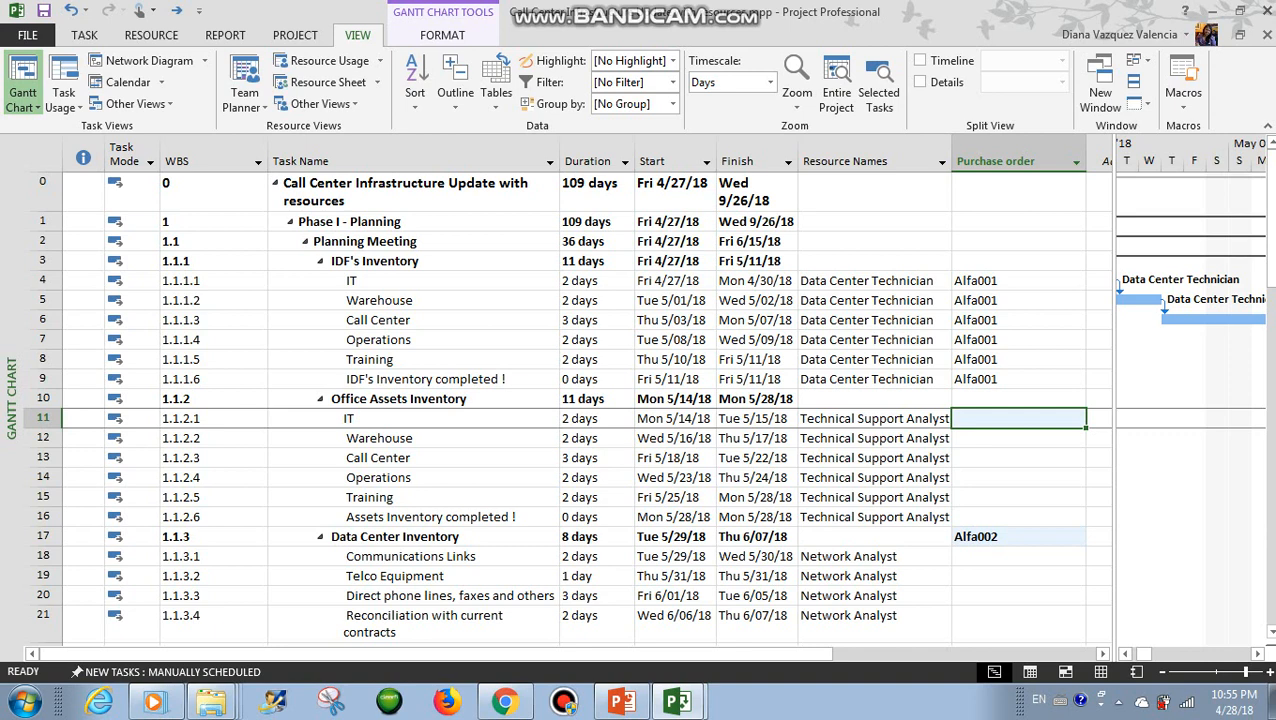
pyautogui.write('Al')
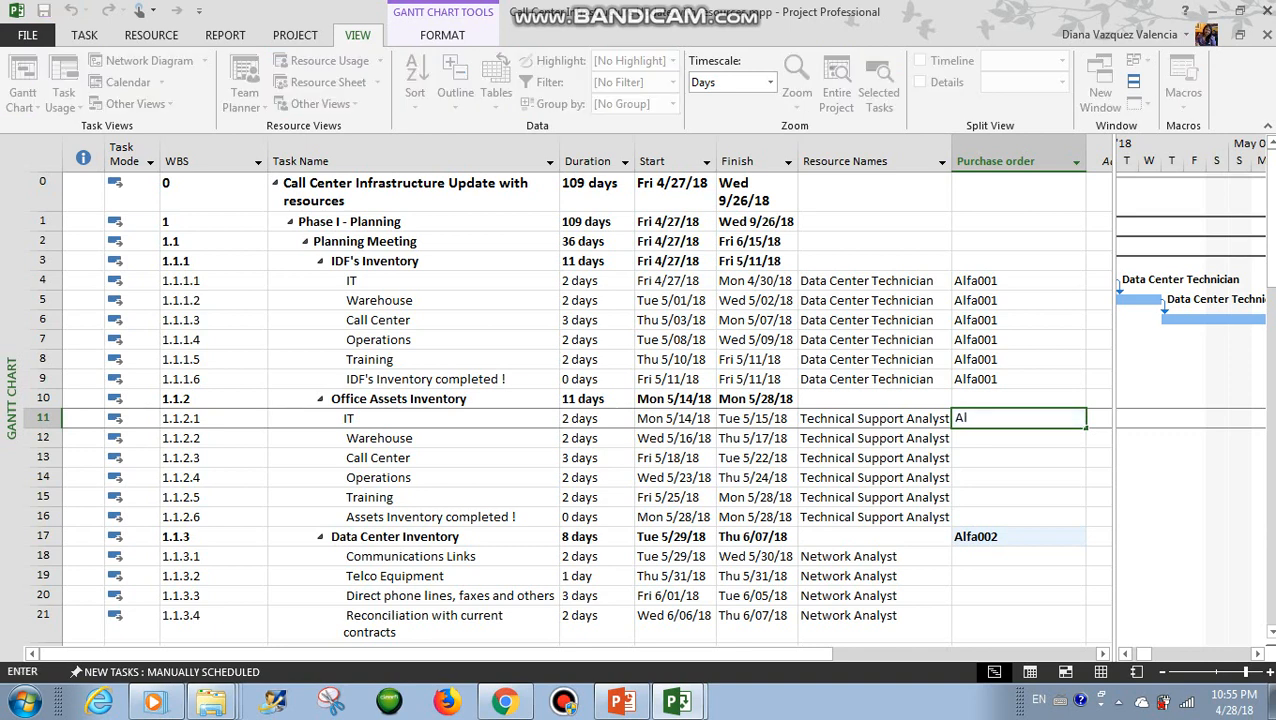
pyautogui.write('fa002')
pyautogui.press('Return')
pyautogui.click(1018, 419)
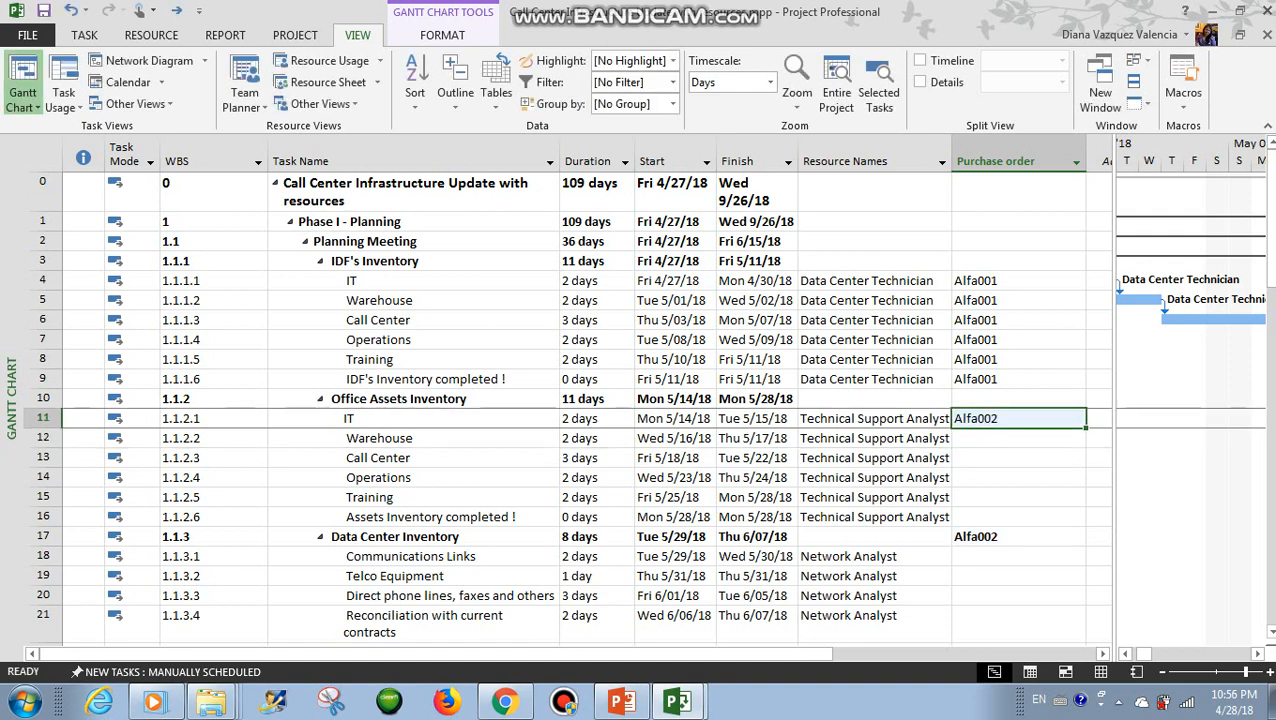
pyautogui.hotkey('shift', 'Down')
pyautogui.hotkey('shift', 'Down')
pyautogui.hotkey('shift', 'Down')
pyautogui.hotkey('shift', 'Down')
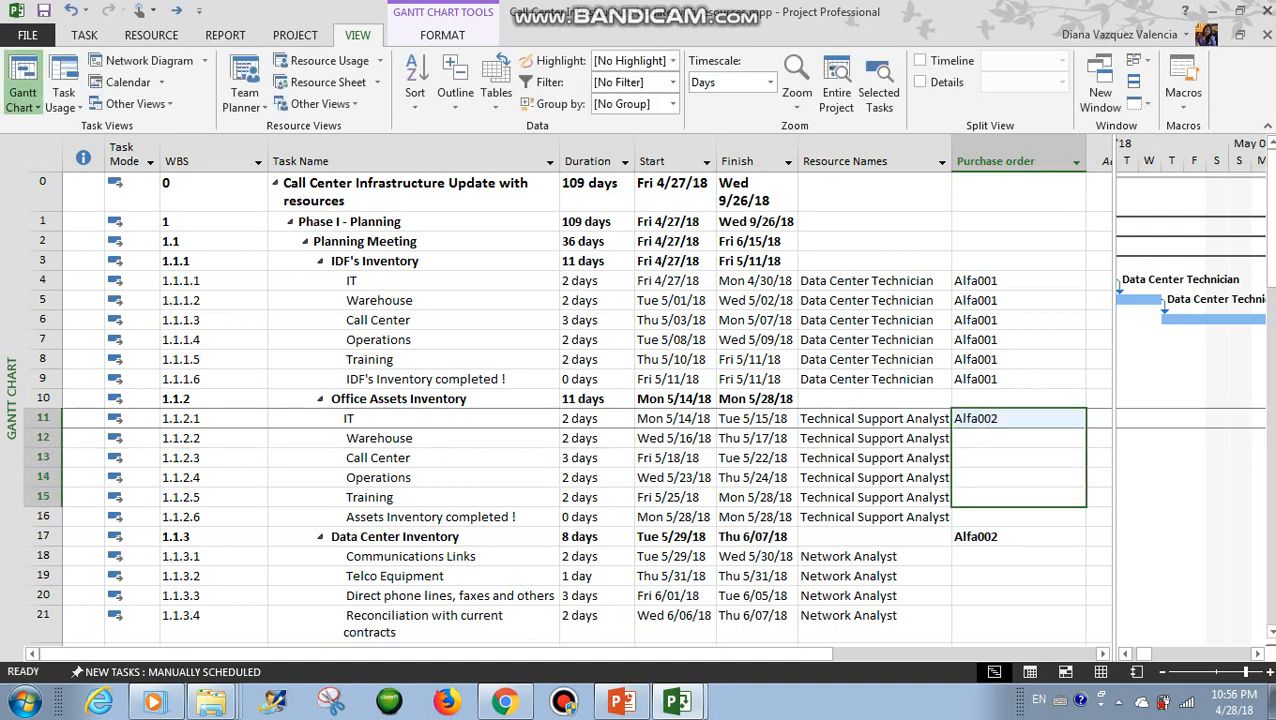
pyautogui.moveTo(1085, 502); pyautogui.dragTo(1085, 519)
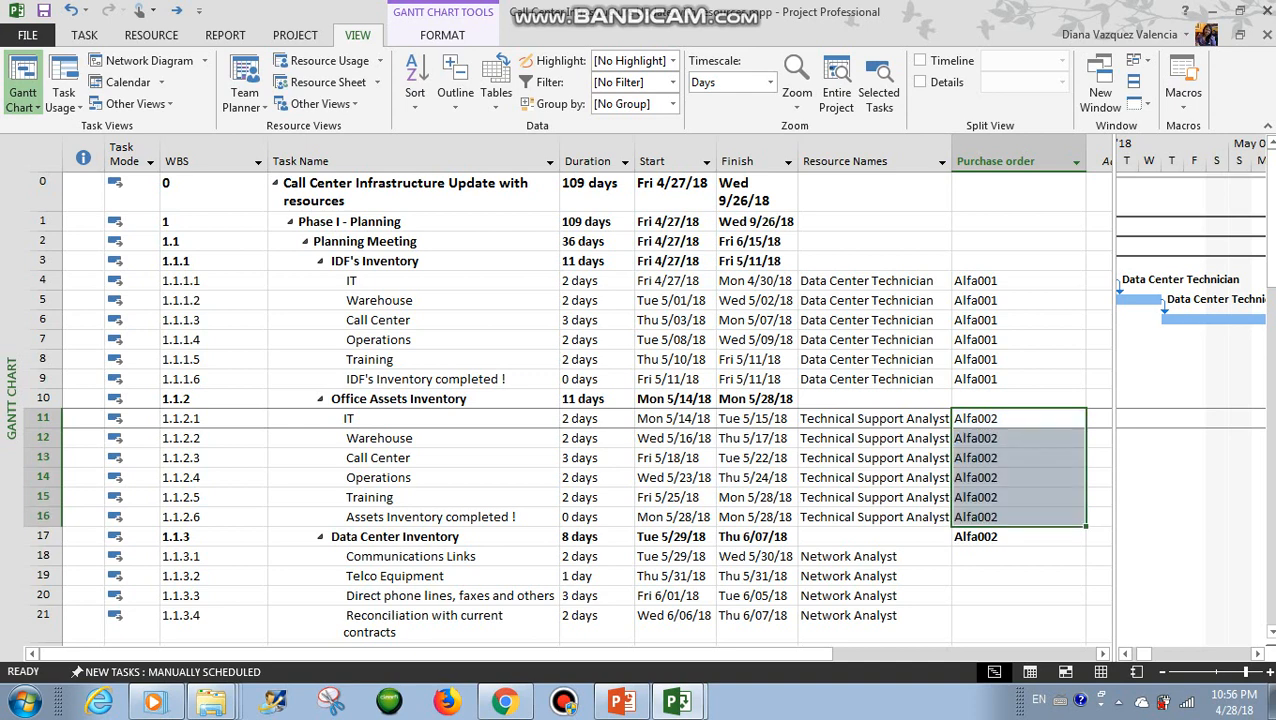
# Switch to the project file Call Center Infrastructure Update with po.mpp and review the Purchase Order column down the task list
pyautogui.click(1018, 576)
pyautogui.click(677, 701)
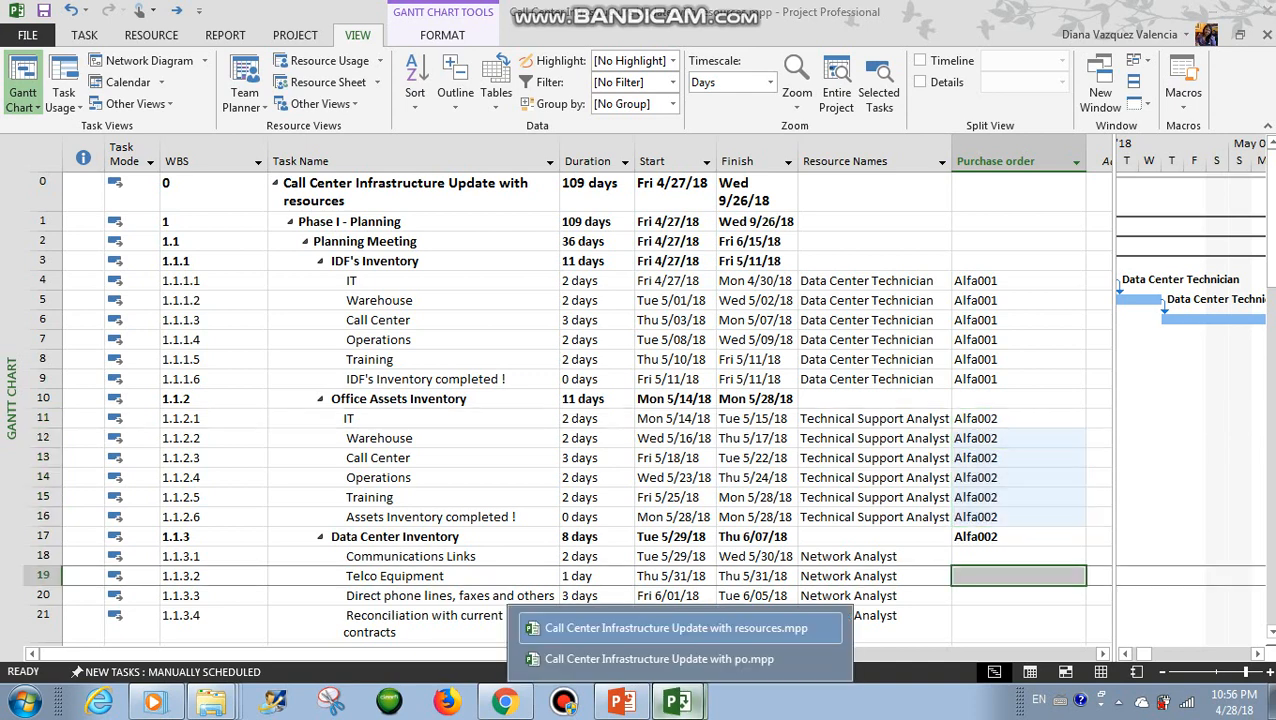
pyautogui.click(659, 659)
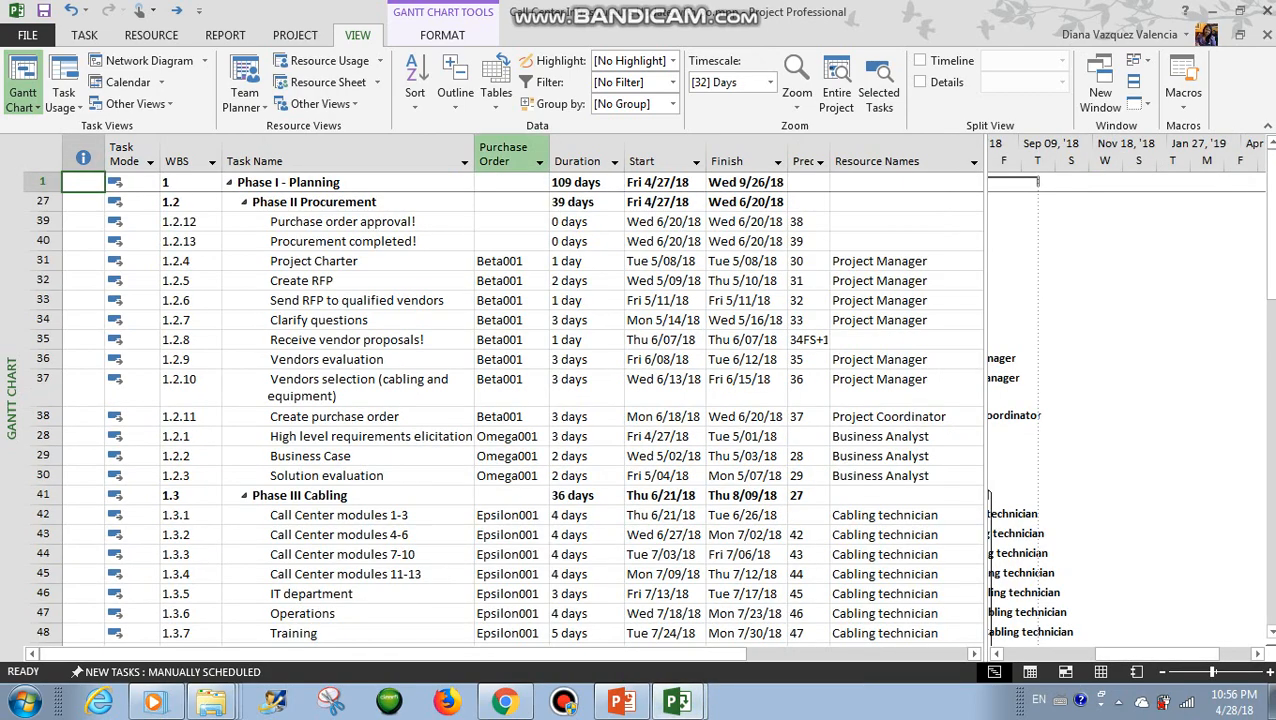
pyautogui.click(502, 154)
pyautogui.scroll(-20, 500, 400)
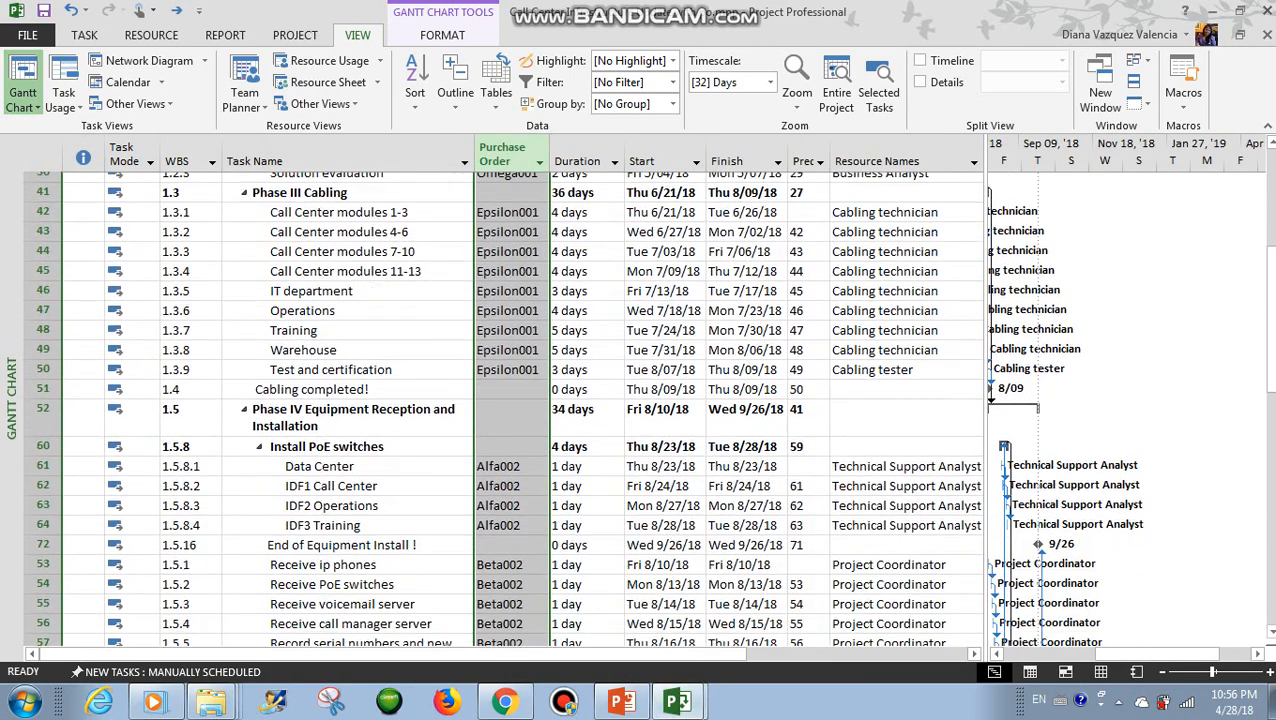
pyautogui.scroll(-3, 500, 400)
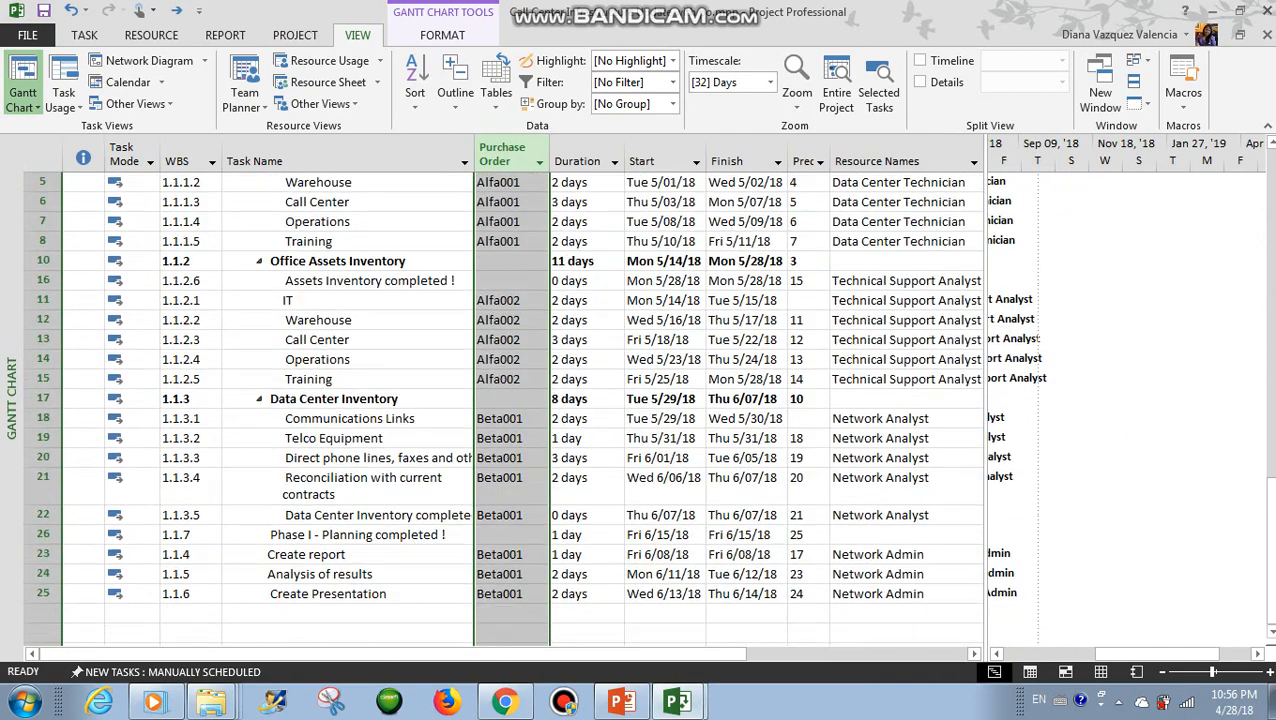
pyautogui.scroll(20, 500, 400)
# Apply the Cost table to the Gantt Chart of the project with purchase orders
pyautogui.click(662, 359)
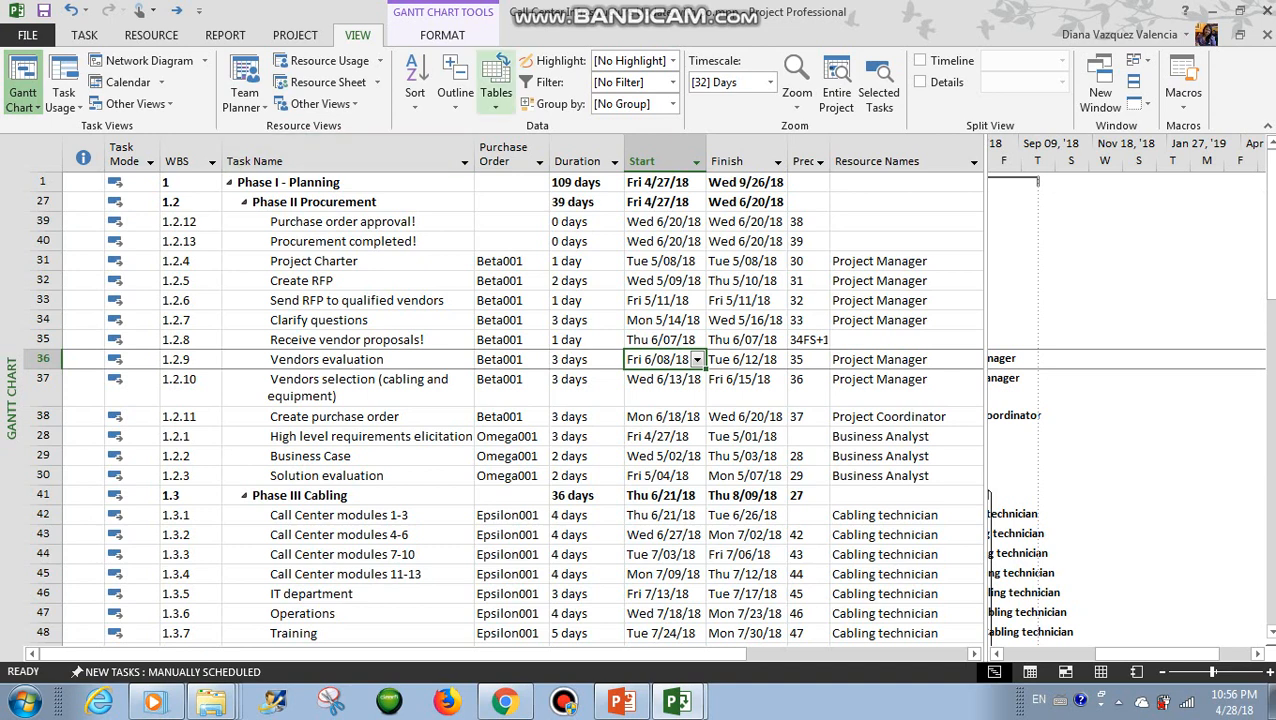
pyautogui.click(496, 95)
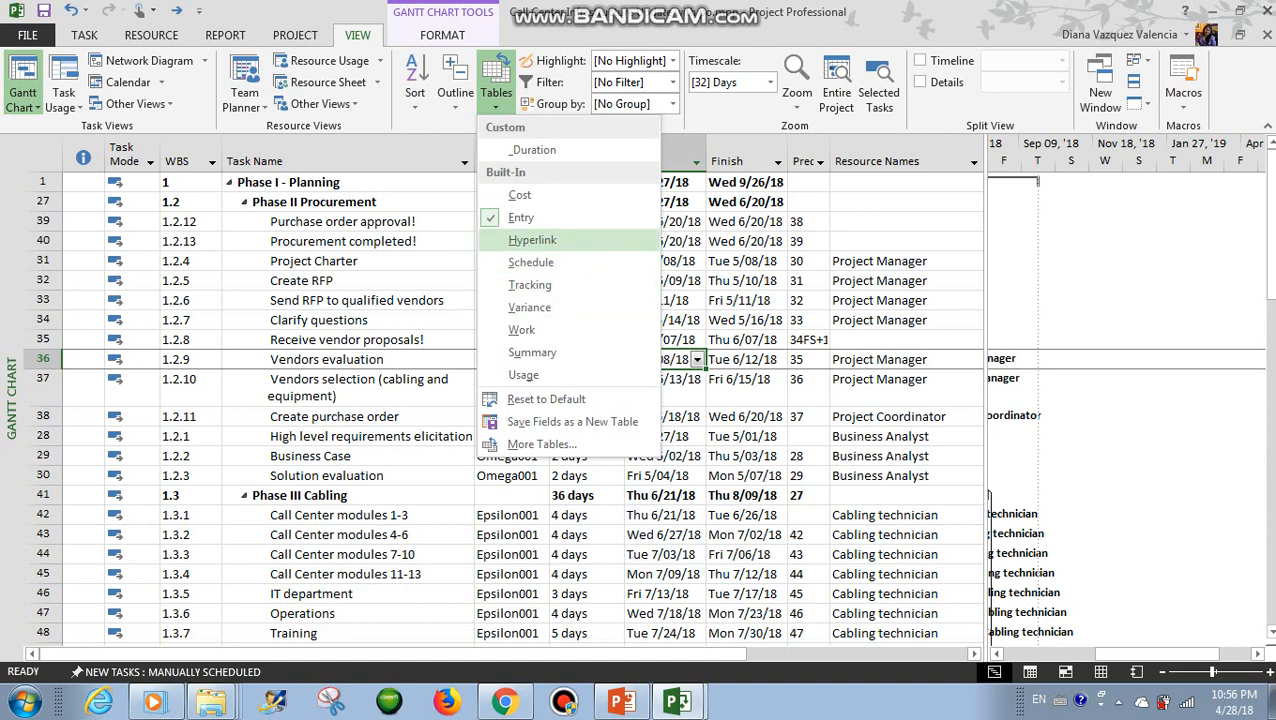
pyautogui.click(520, 195)
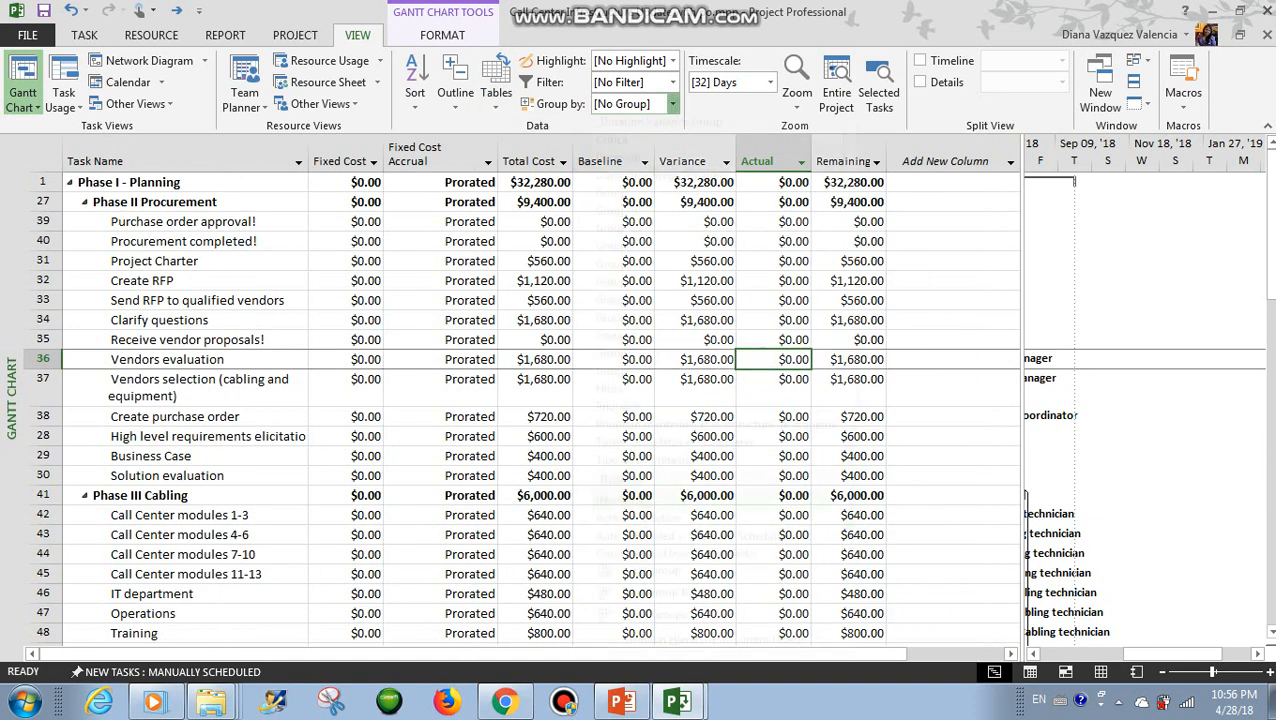
# Create and apply a new task group that groups by the Purchase Order (Text1) field
pyautogui.click(672, 104)
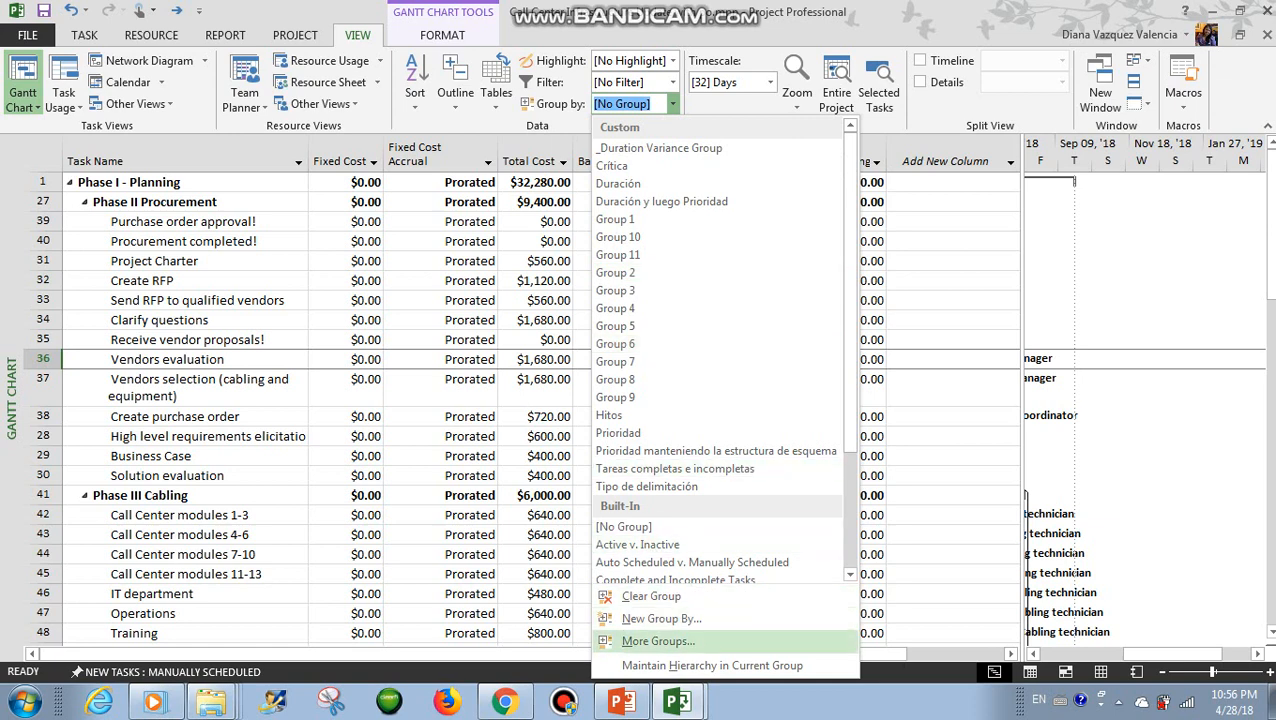
pyautogui.click(660, 618)
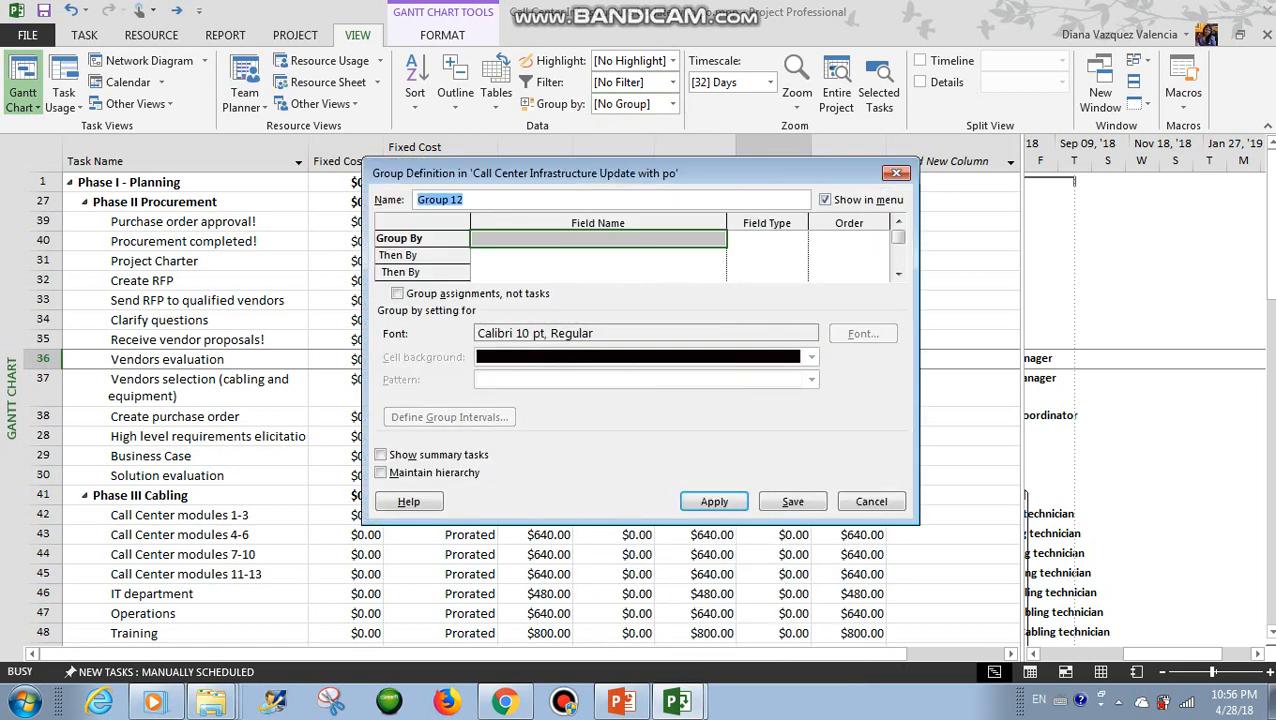
pyautogui.click(598, 239)
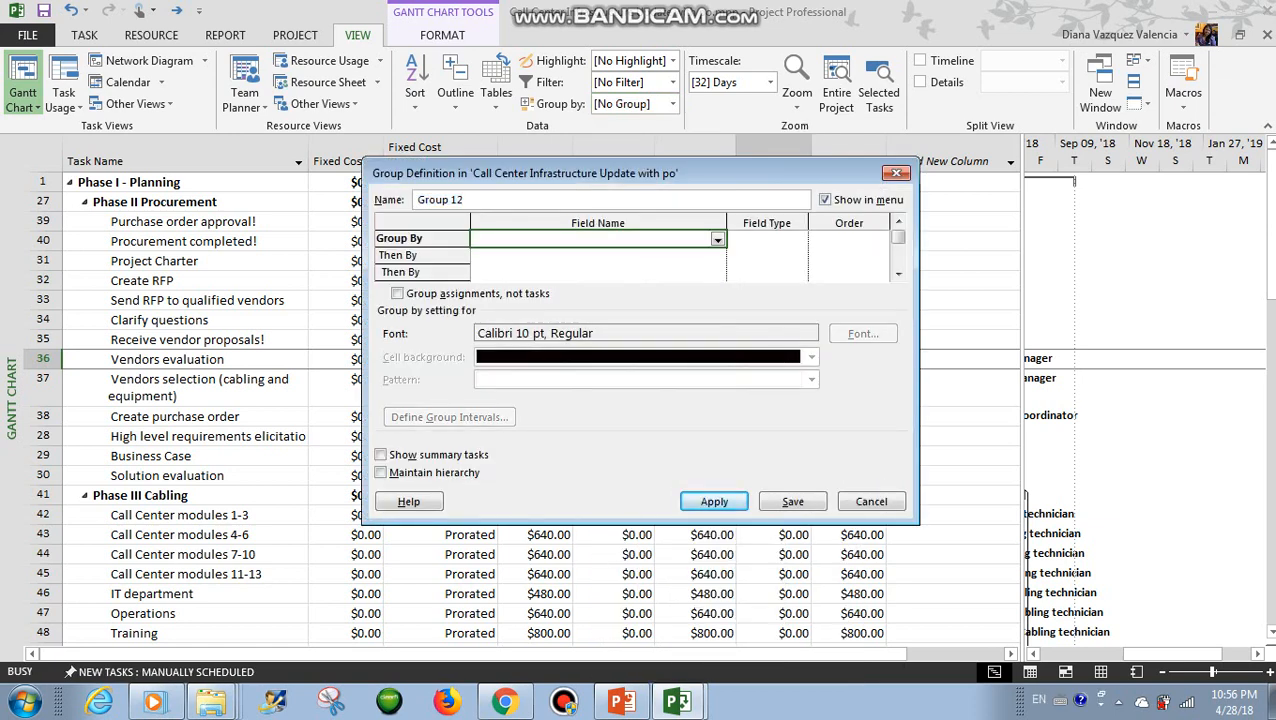
pyautogui.click(718, 240)
pyautogui.click(718, 240)
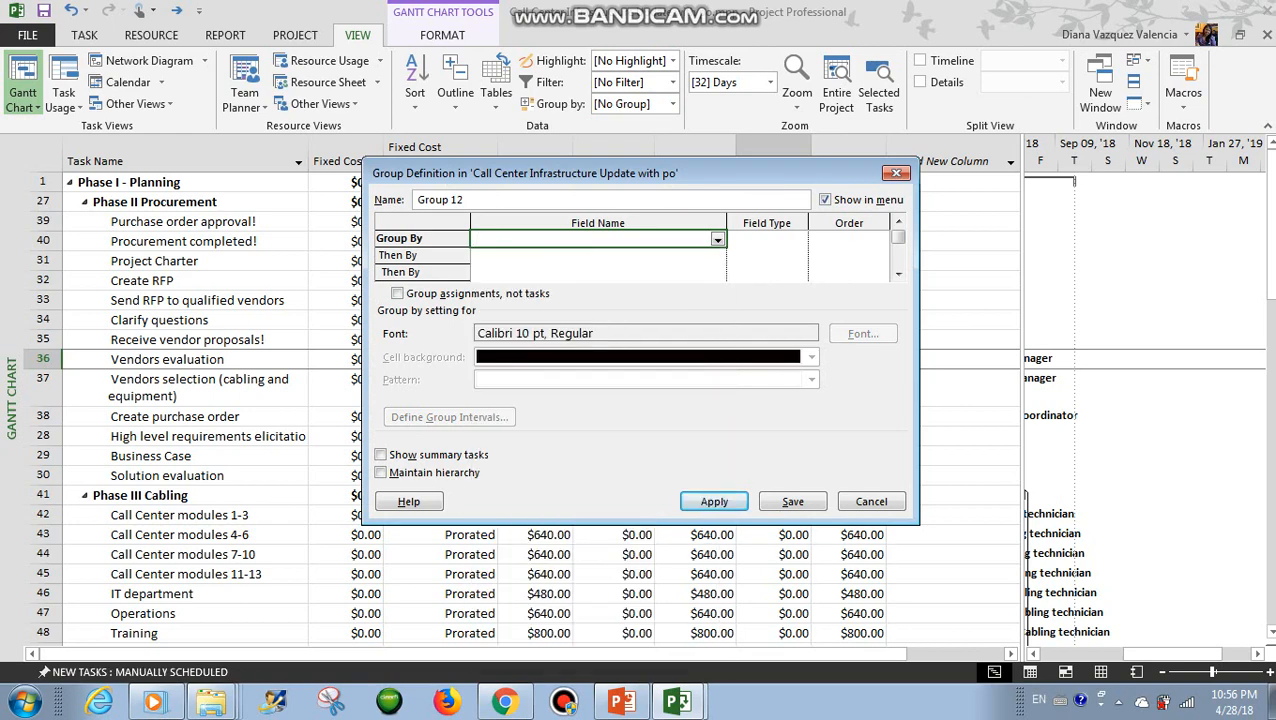
pyautogui.click(718, 240)
pyautogui.moveTo(717, 277); pyautogui.dragTo(717, 572)
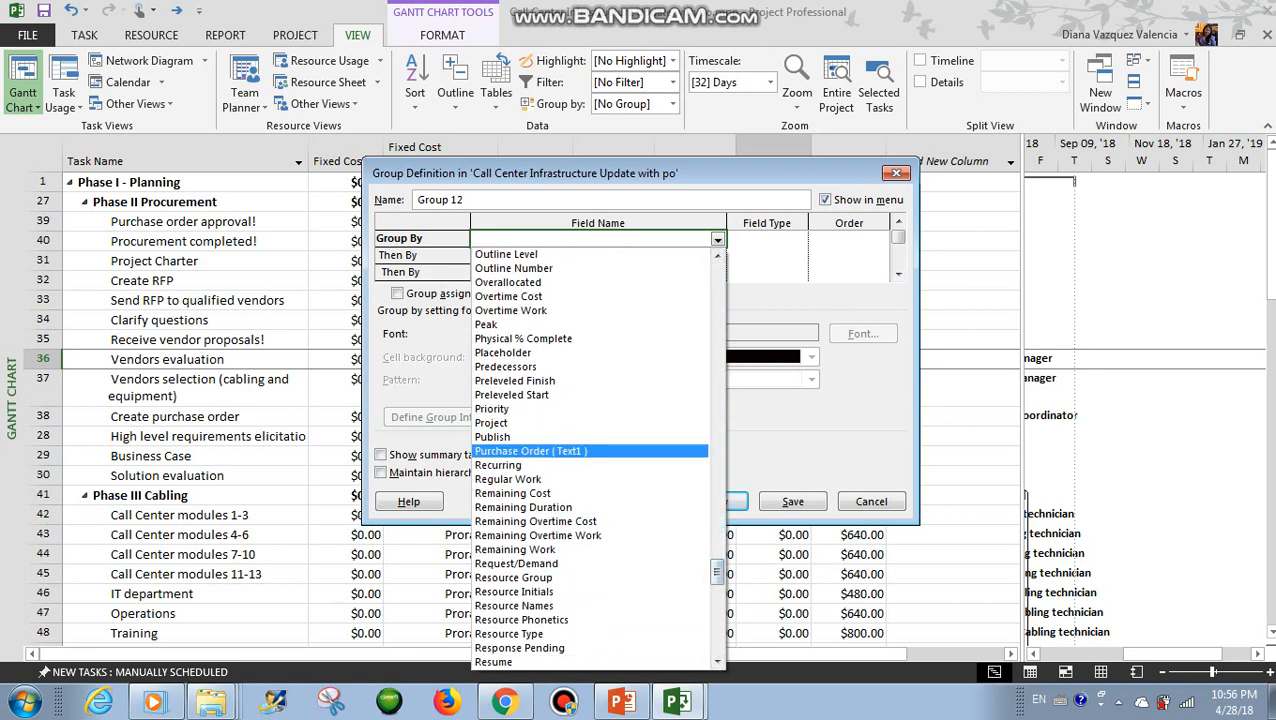
pyautogui.click(590, 451)
pyautogui.click(714, 501)
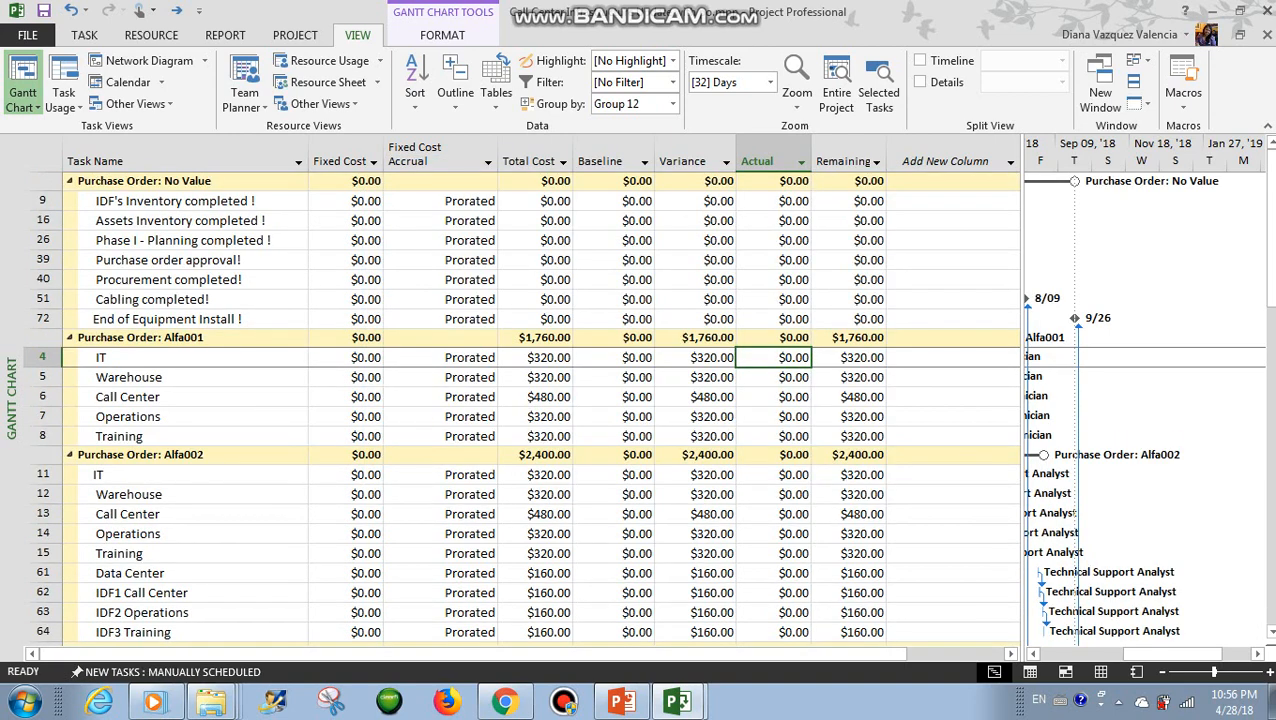
# Examine the tasks without a purchase order and the Total Cost of the Alfa001, Alfa002 and Beta001 purchase order groups
pyautogui.click(186, 181)
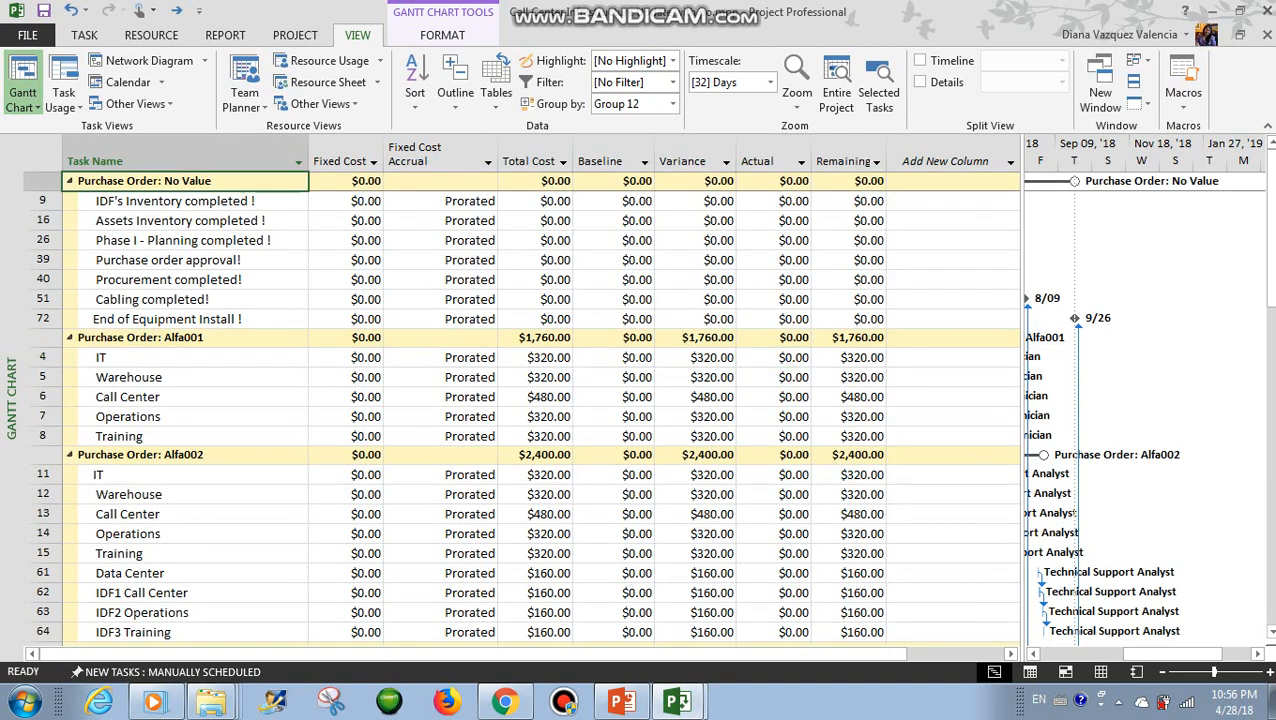
pyautogui.moveTo(186, 181); pyautogui.dragTo(930, 319)
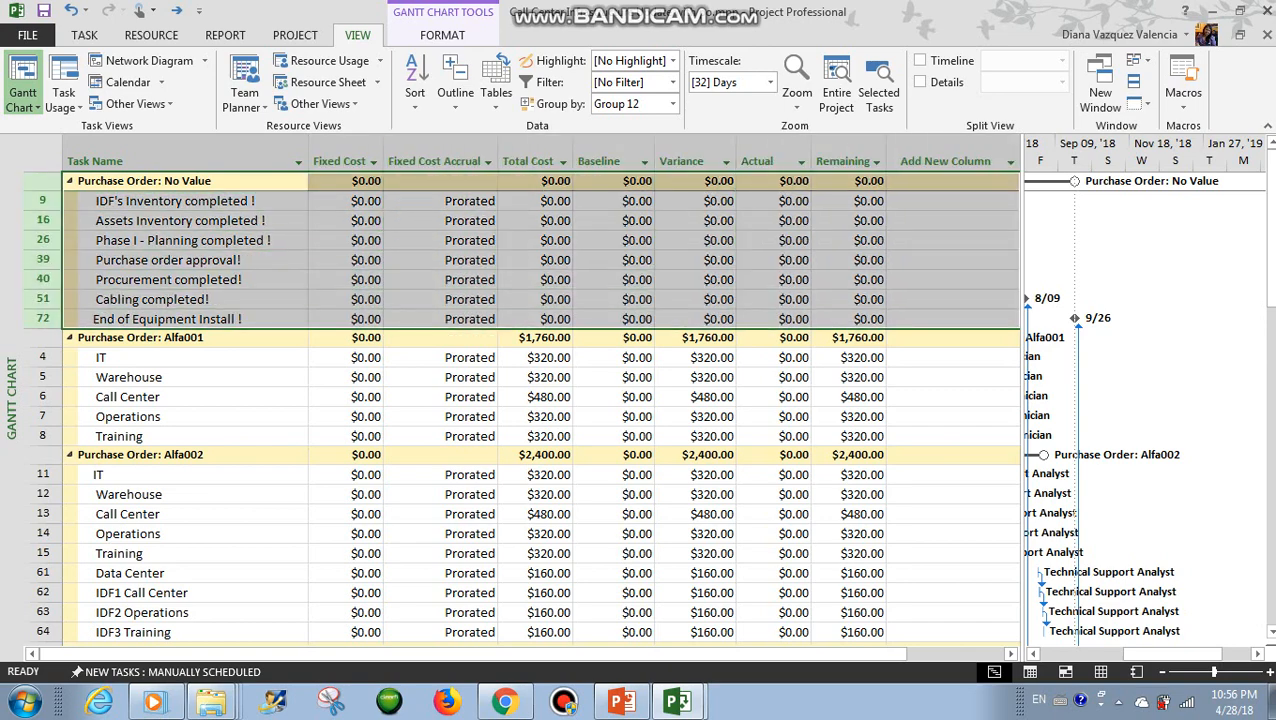
pyautogui.click(536, 397)
pyautogui.scroll(-4, 536, 397)
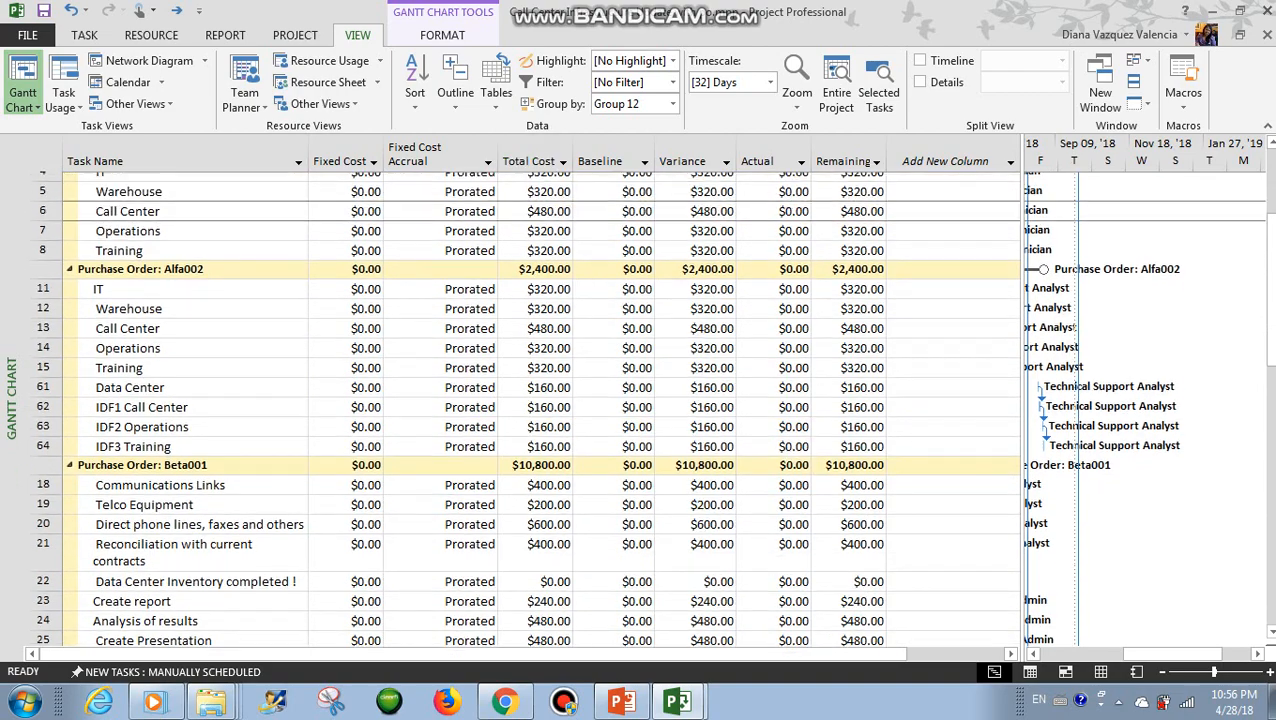
pyautogui.scroll(2, 536, 397)
pyautogui.scroll(-2, 536, 397)
pyautogui.scroll(2, 536, 397)
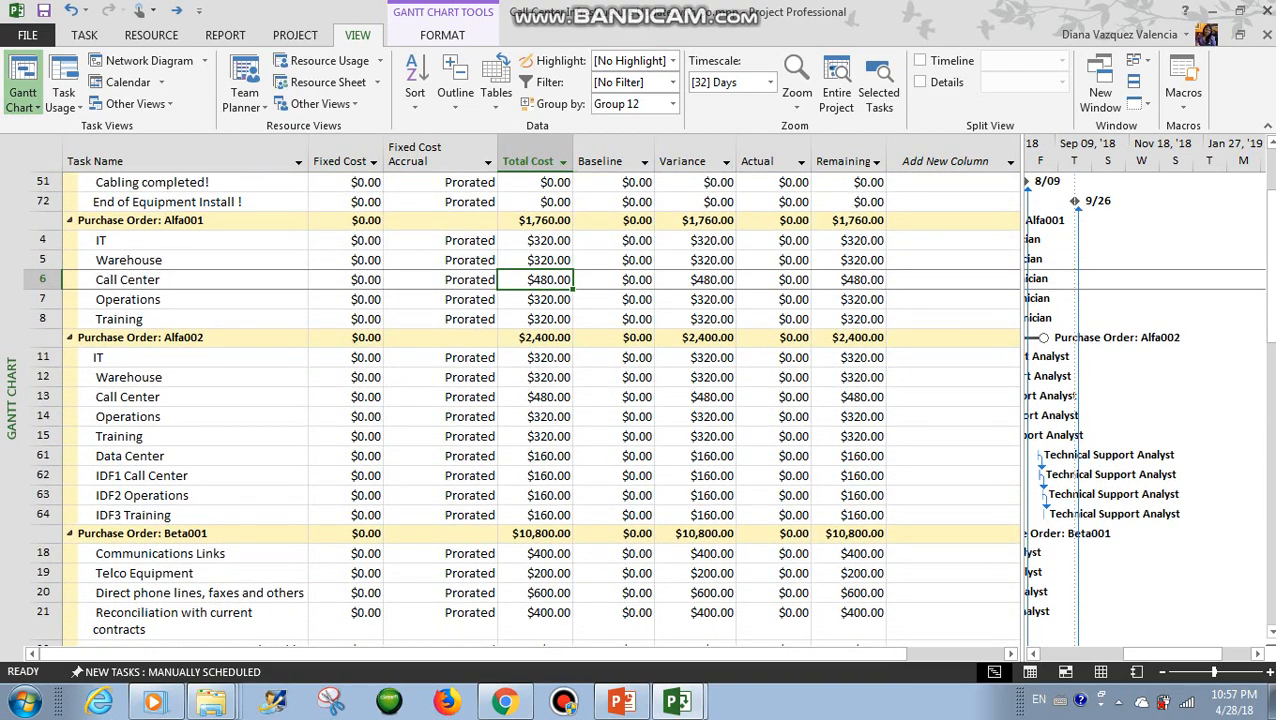
pyautogui.click(186, 220)
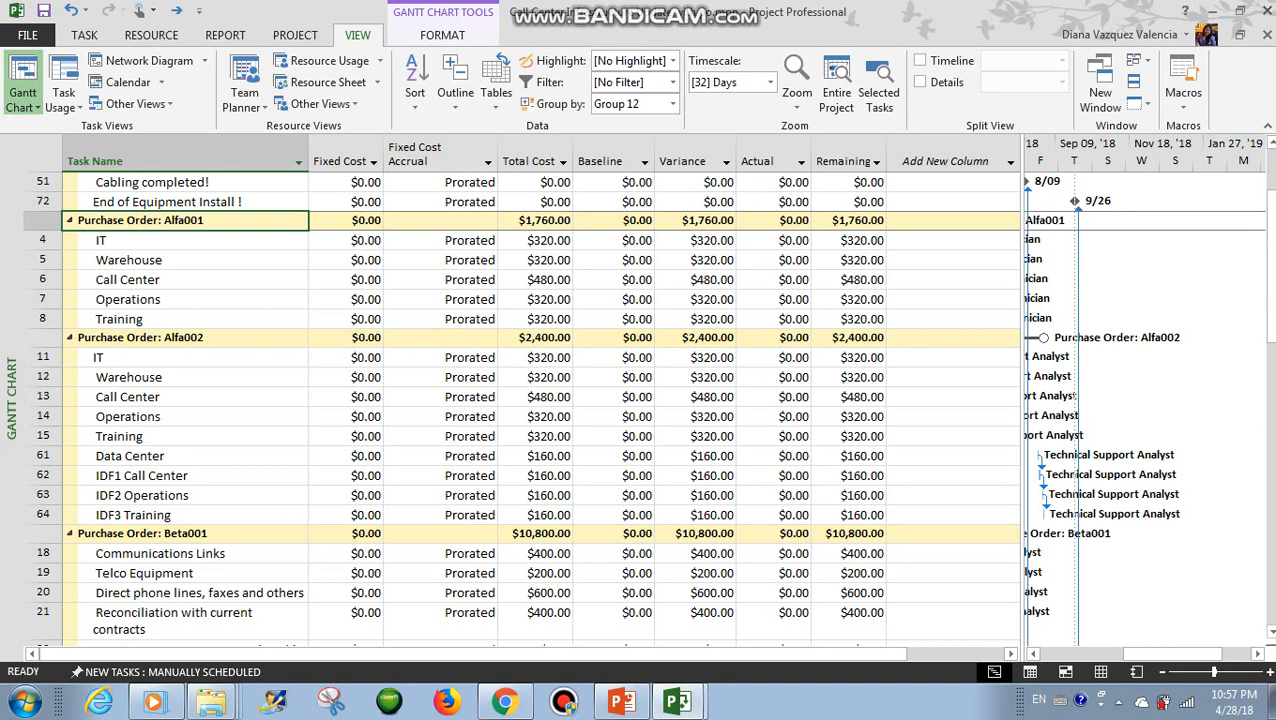
pyautogui.click(536, 220)
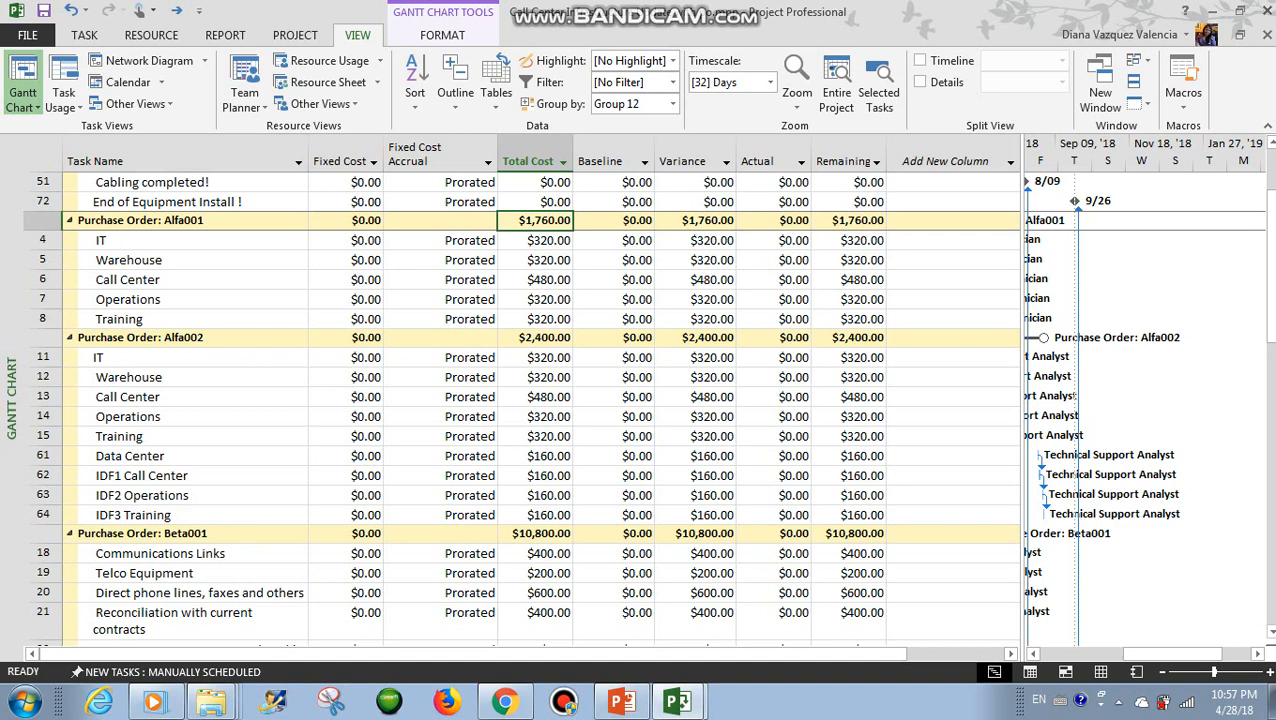
pyautogui.click(186, 338)
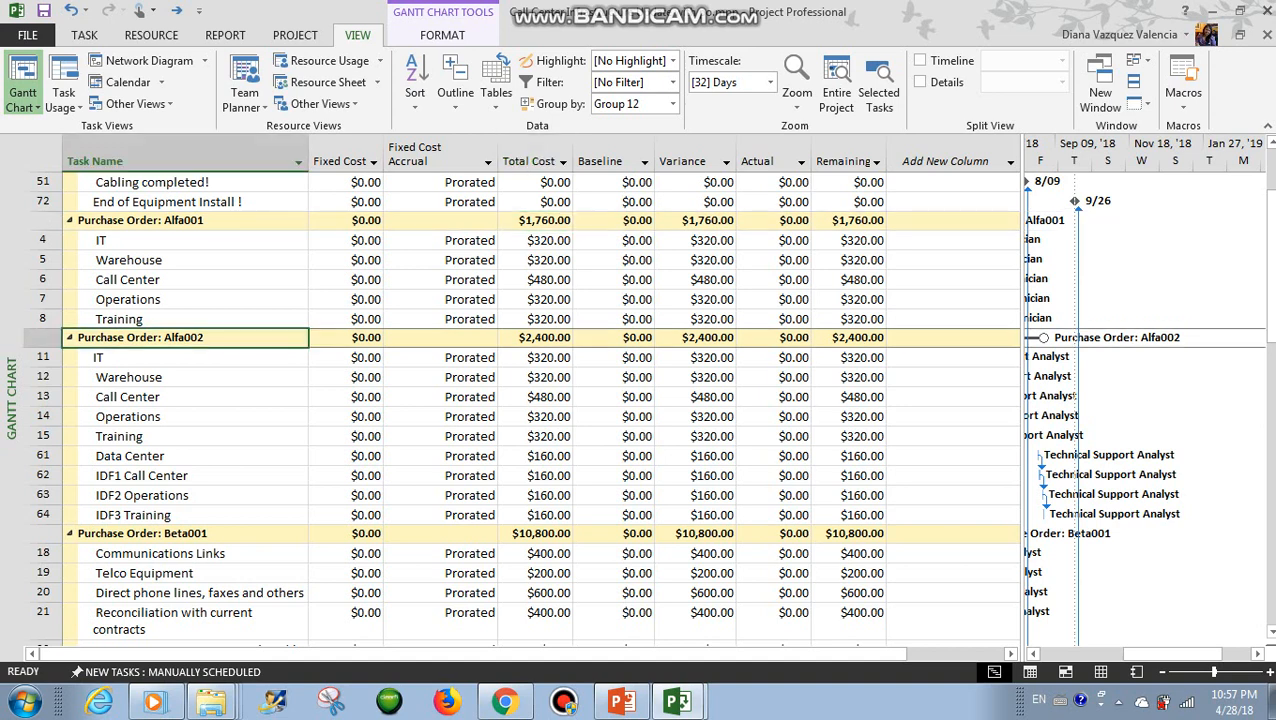
pyautogui.click(536, 338)
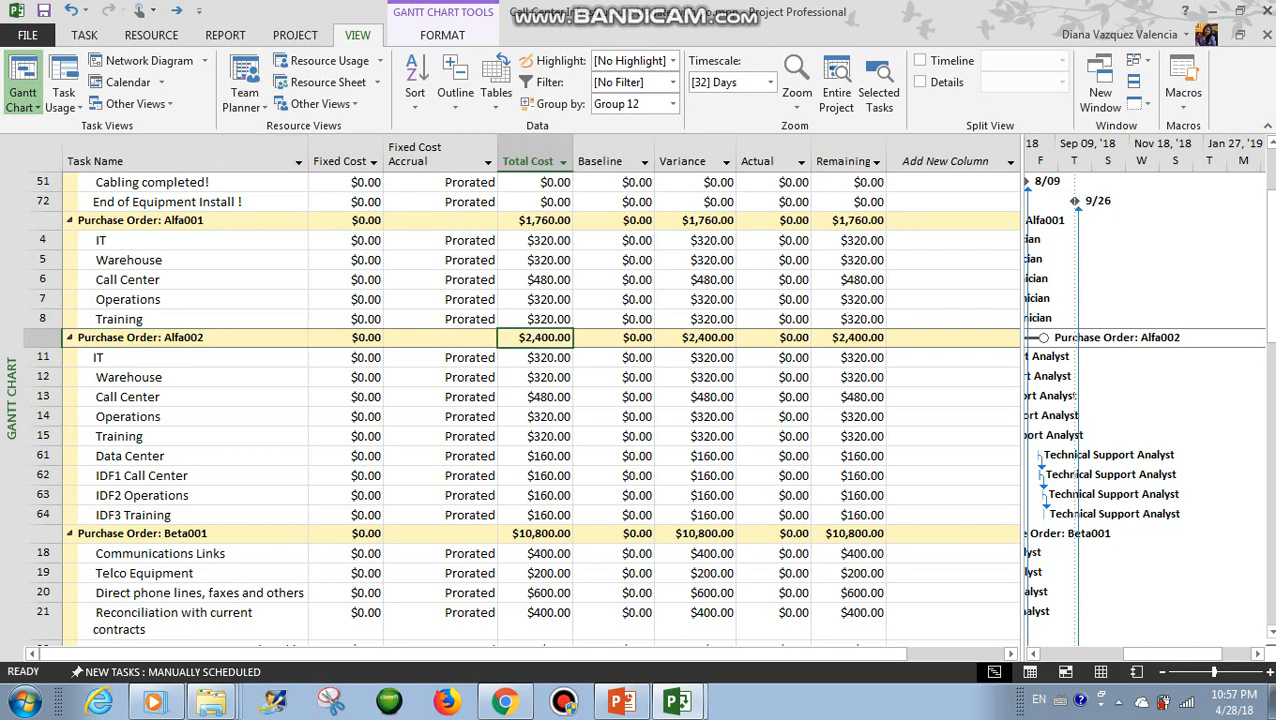
pyautogui.scroll(-5, 520, 410)
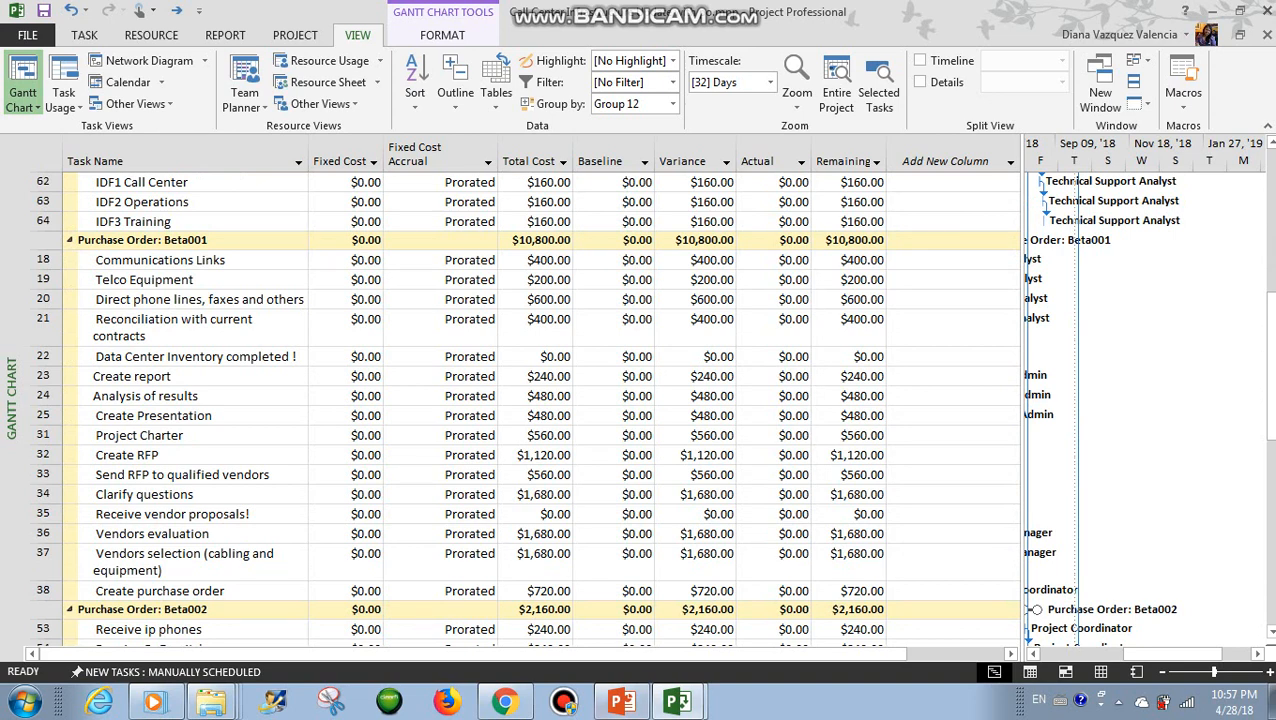
# Switch to the PowerPoint presentation and show its closing Thank you slide
pyautogui.click(622, 702)
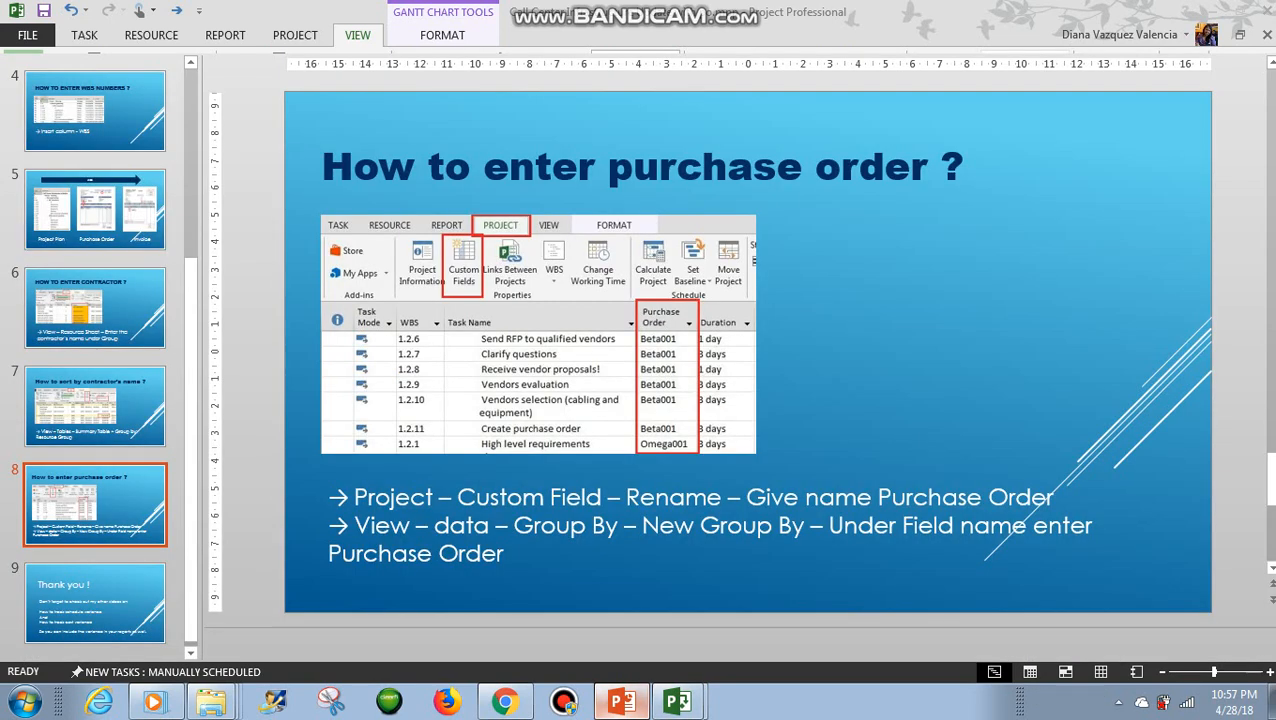
pyautogui.click(95, 603)
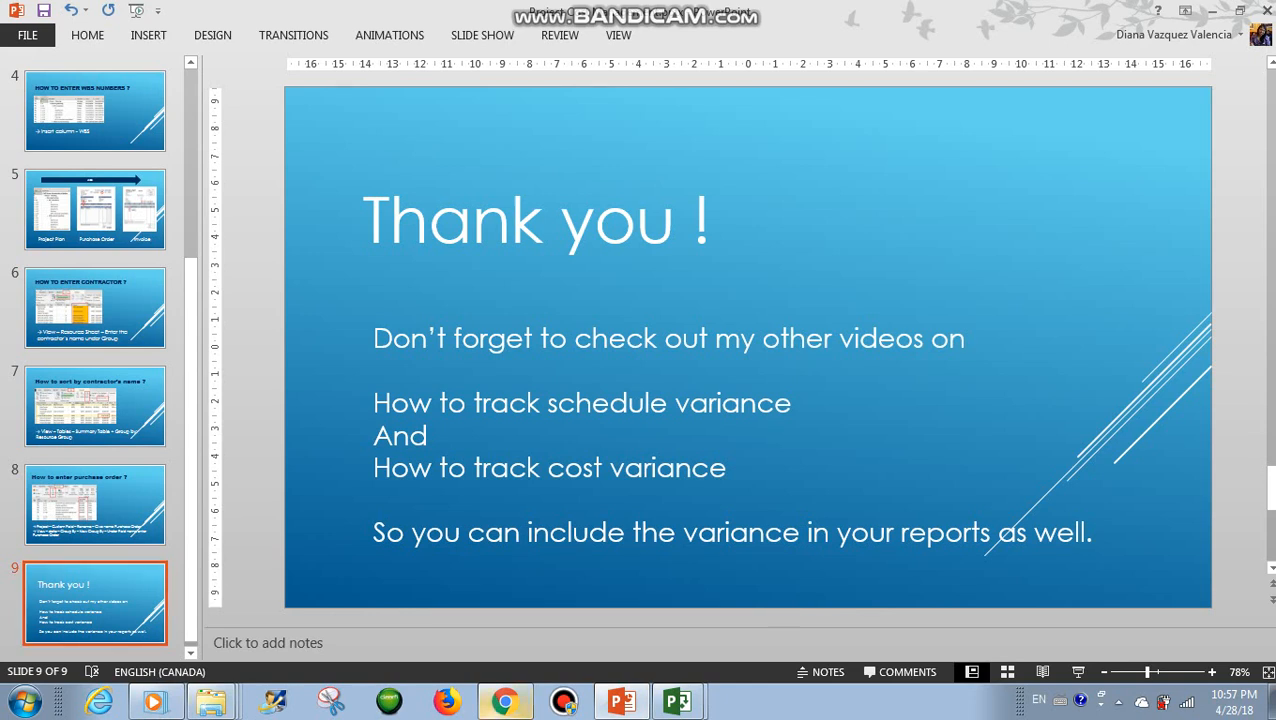
# View the open YouTube pages on tracking cost variance and schedule variance in Chrome, and return to the PowerPoint closing slide
pyautogui.click(504, 702)
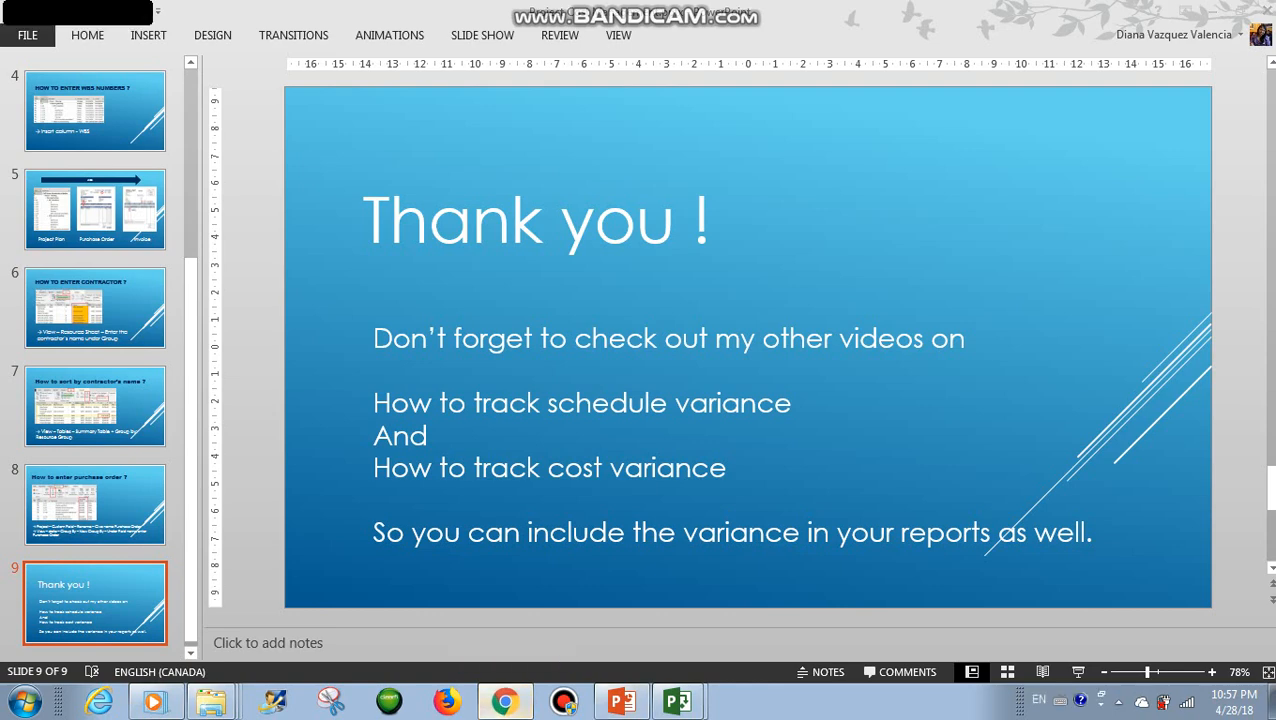
pyautogui.click(108, 28)
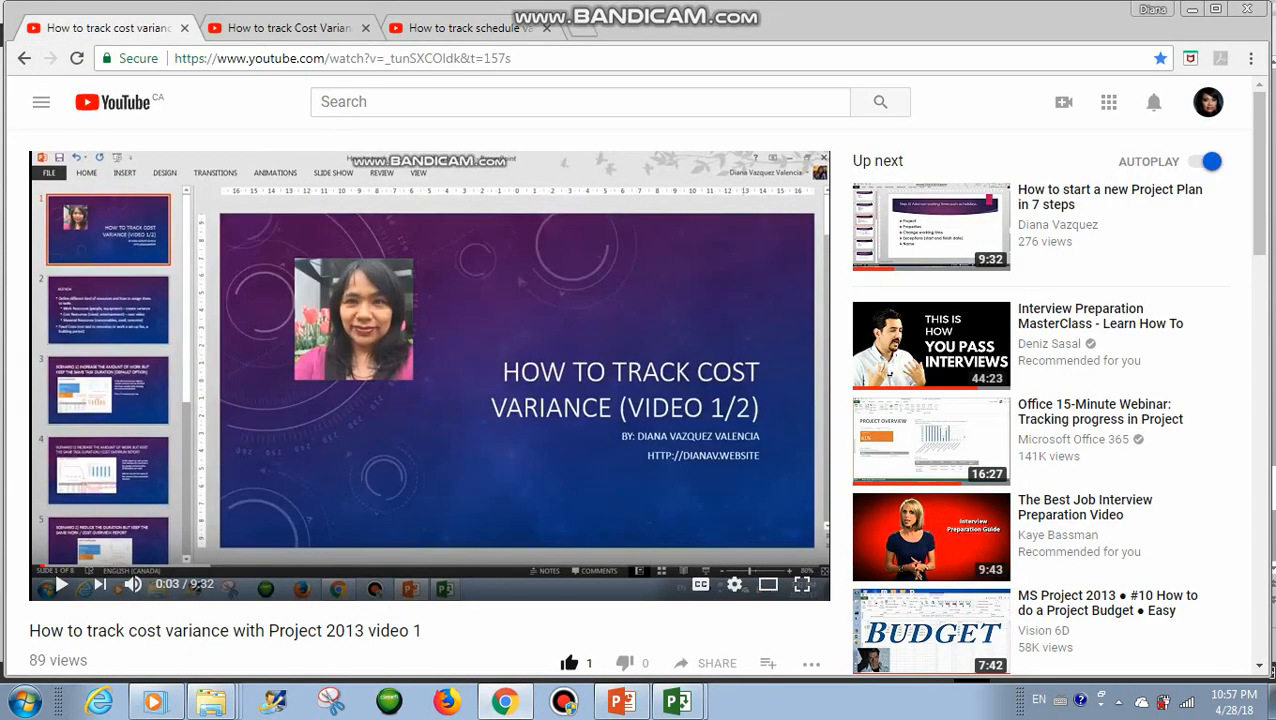
pyautogui.click(277, 28)
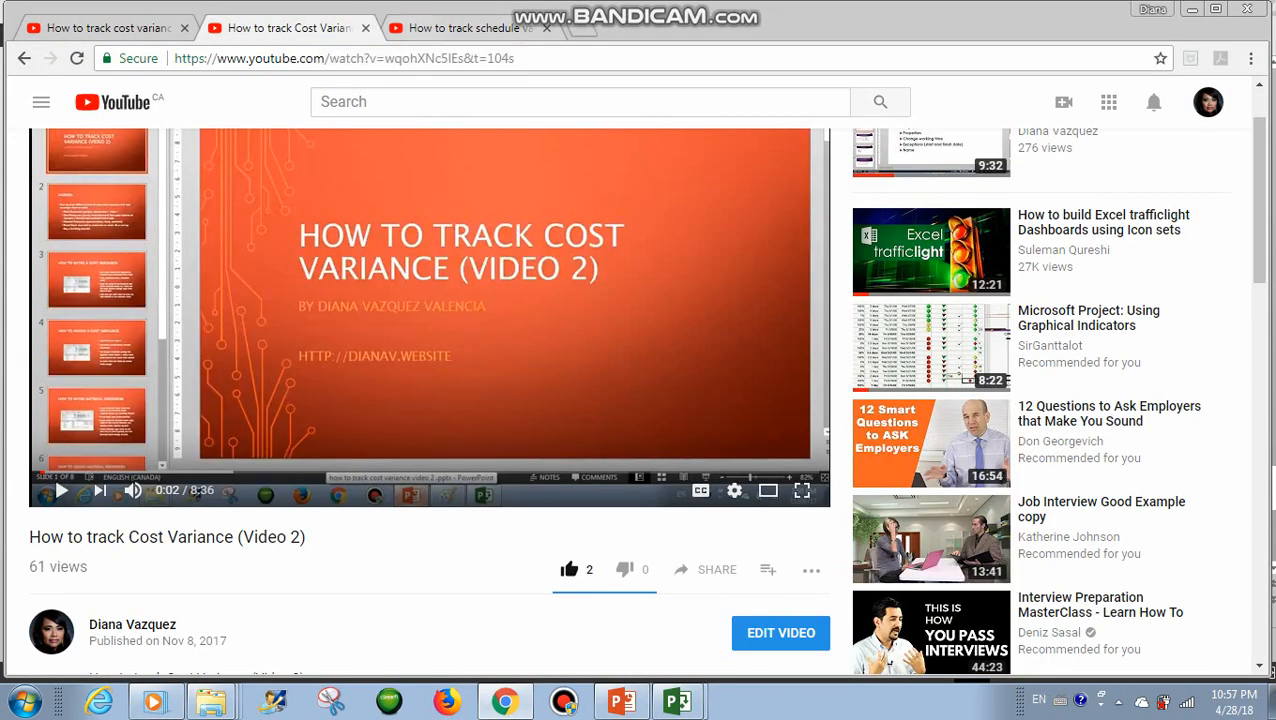
pyautogui.click(465, 28)
pyautogui.click(108, 28)
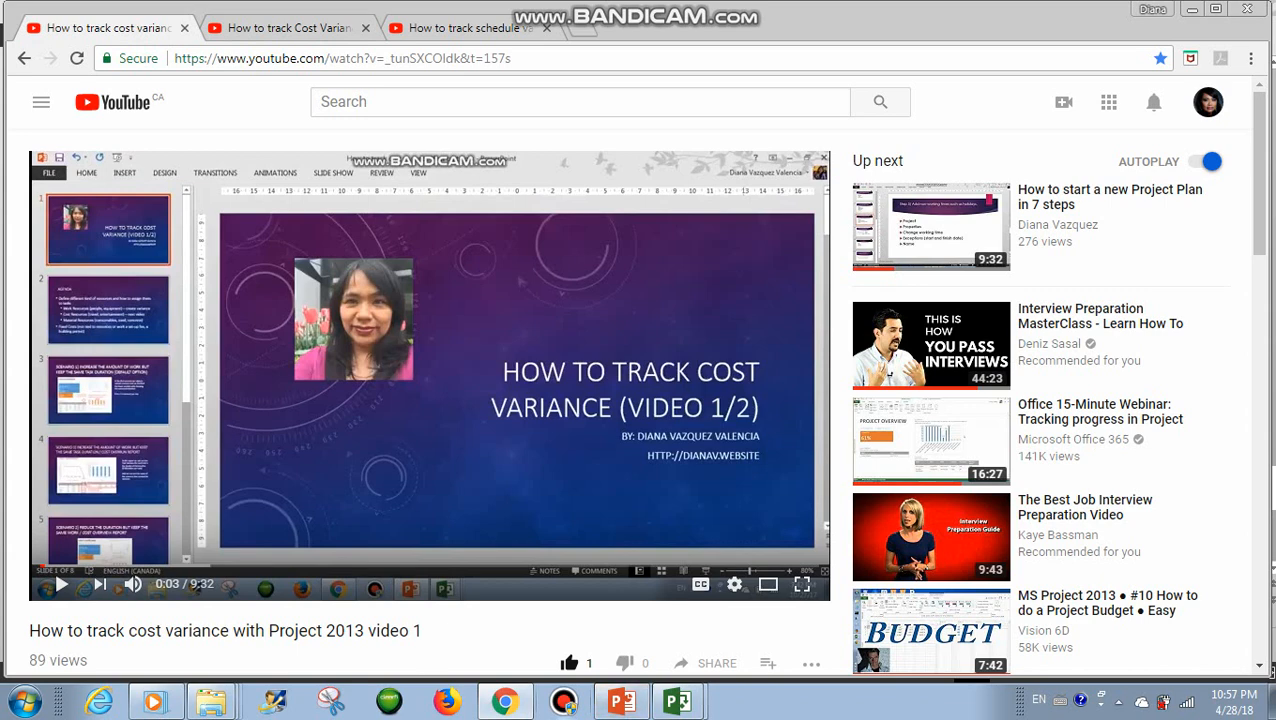
pyautogui.click(620, 702)
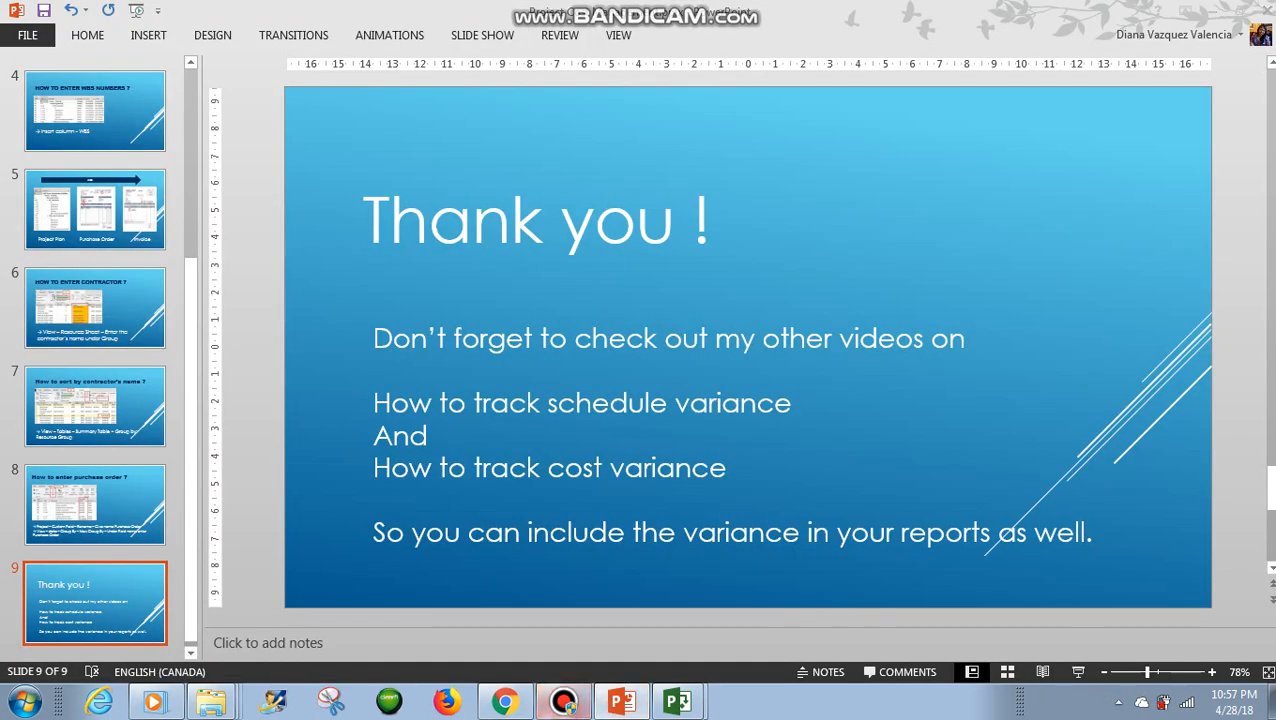
pyautogui.click(564, 702)
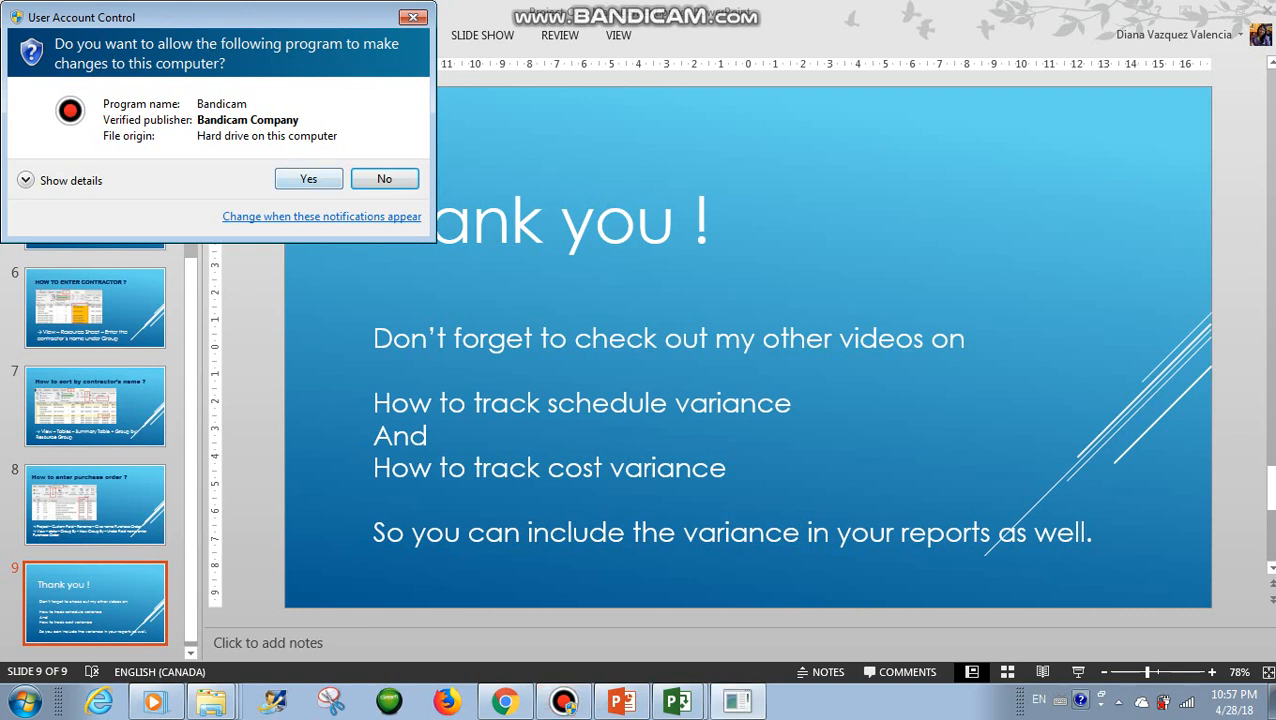
pyautogui.click(308, 178)
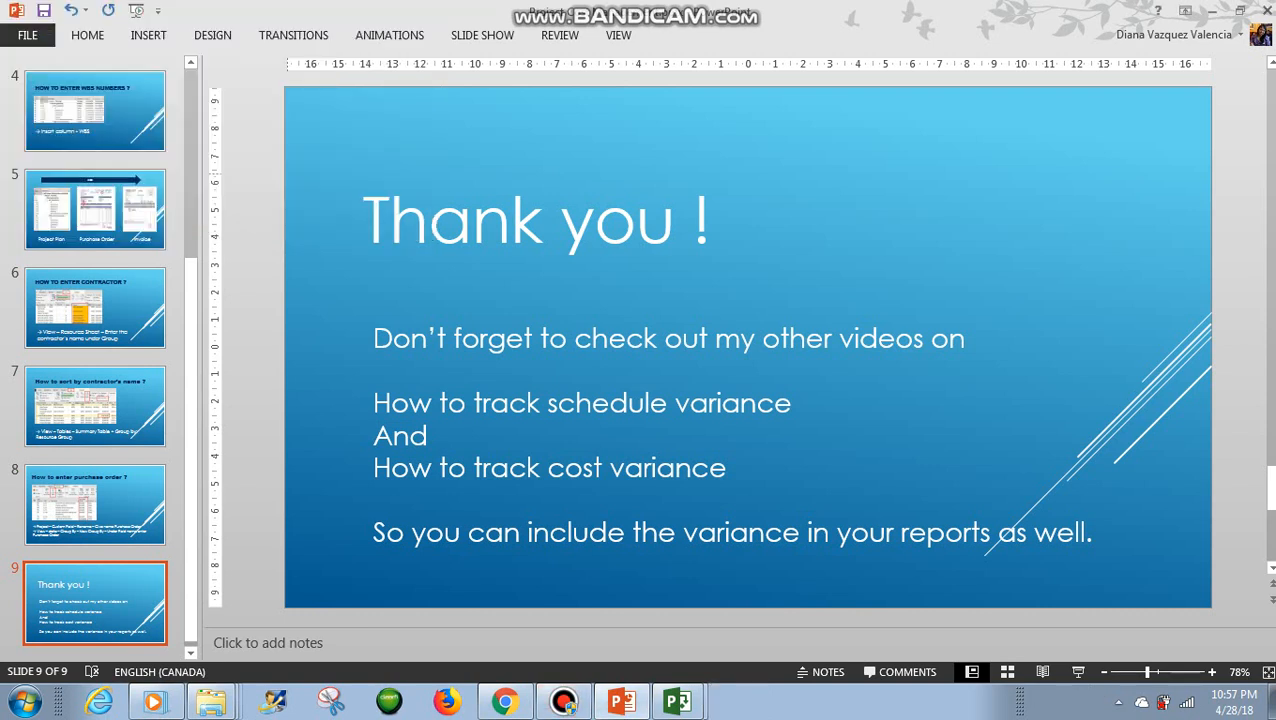